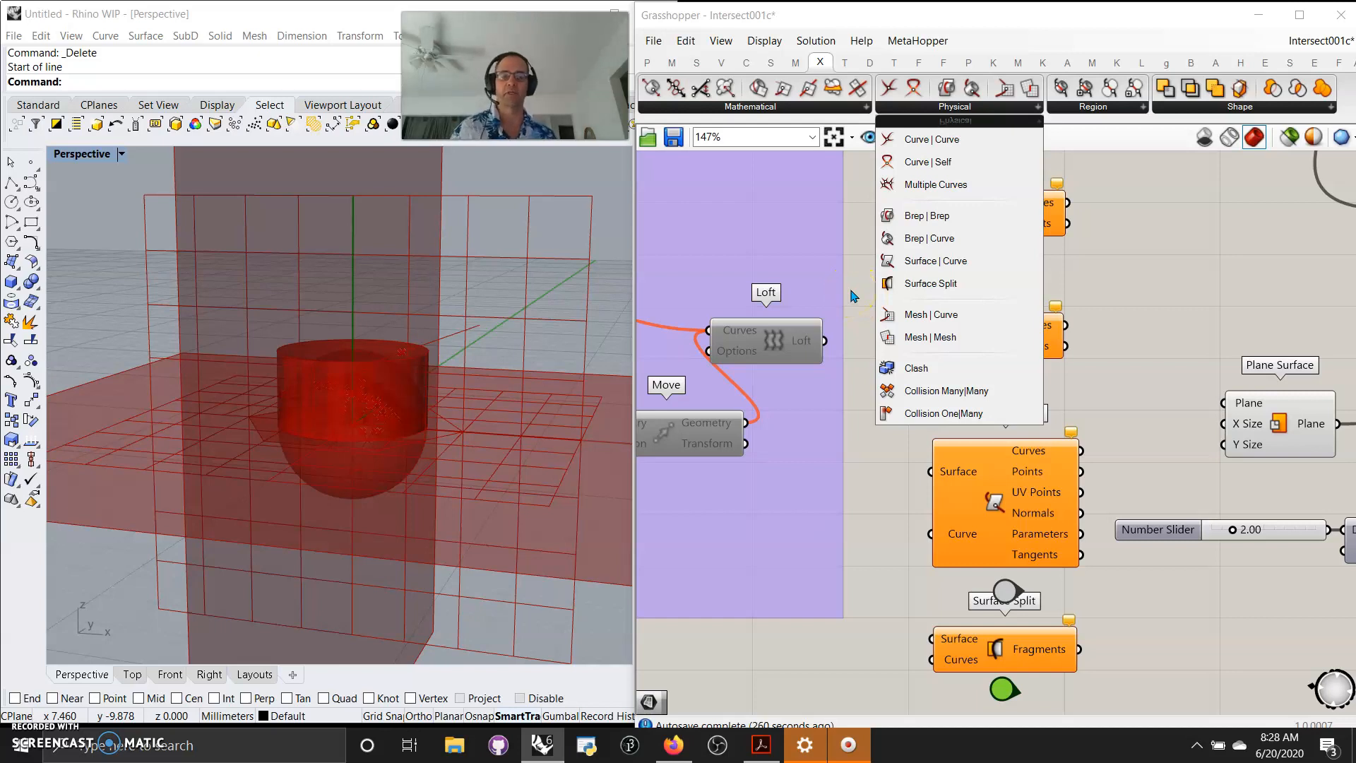
# Add a Jump component beneath the Brep | Brep intersection component in the component index.
pyautogui.click(1124, 269)
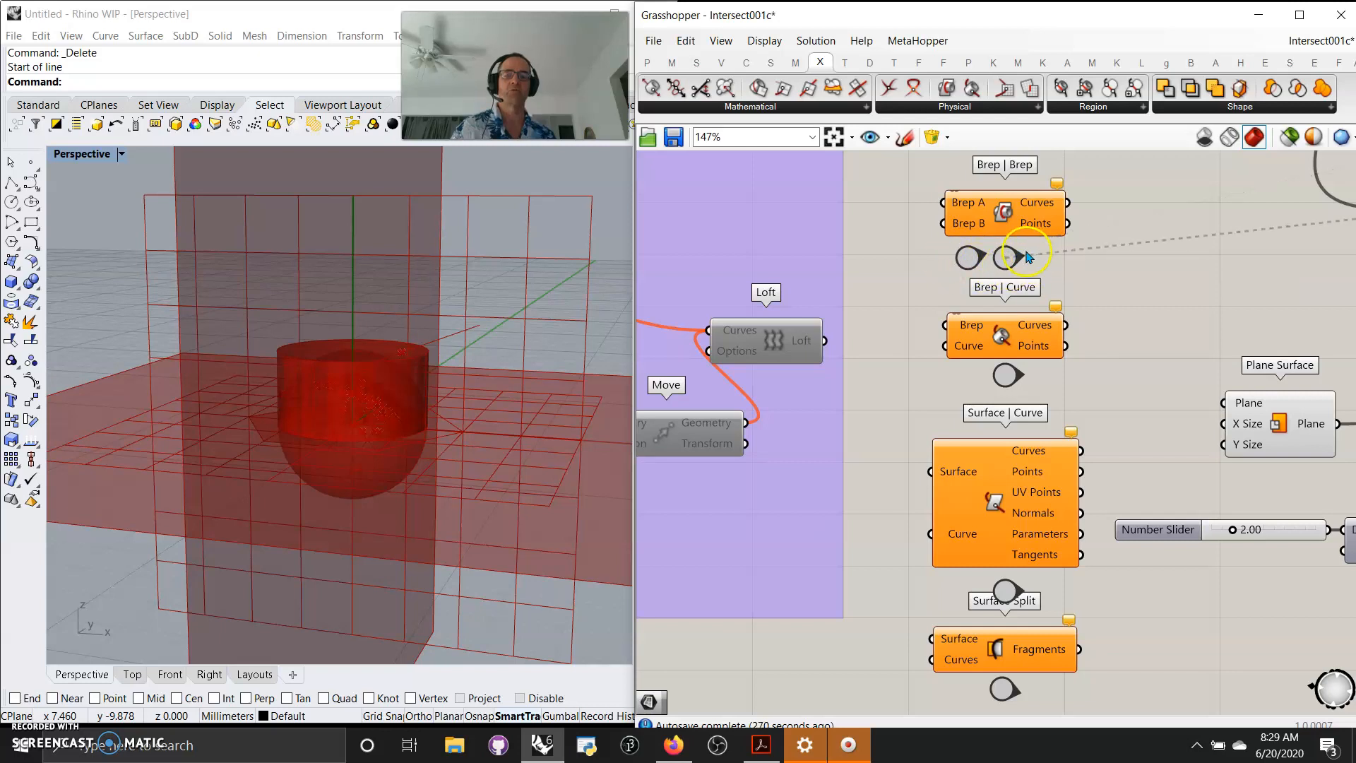
pyautogui.click(651, 64)
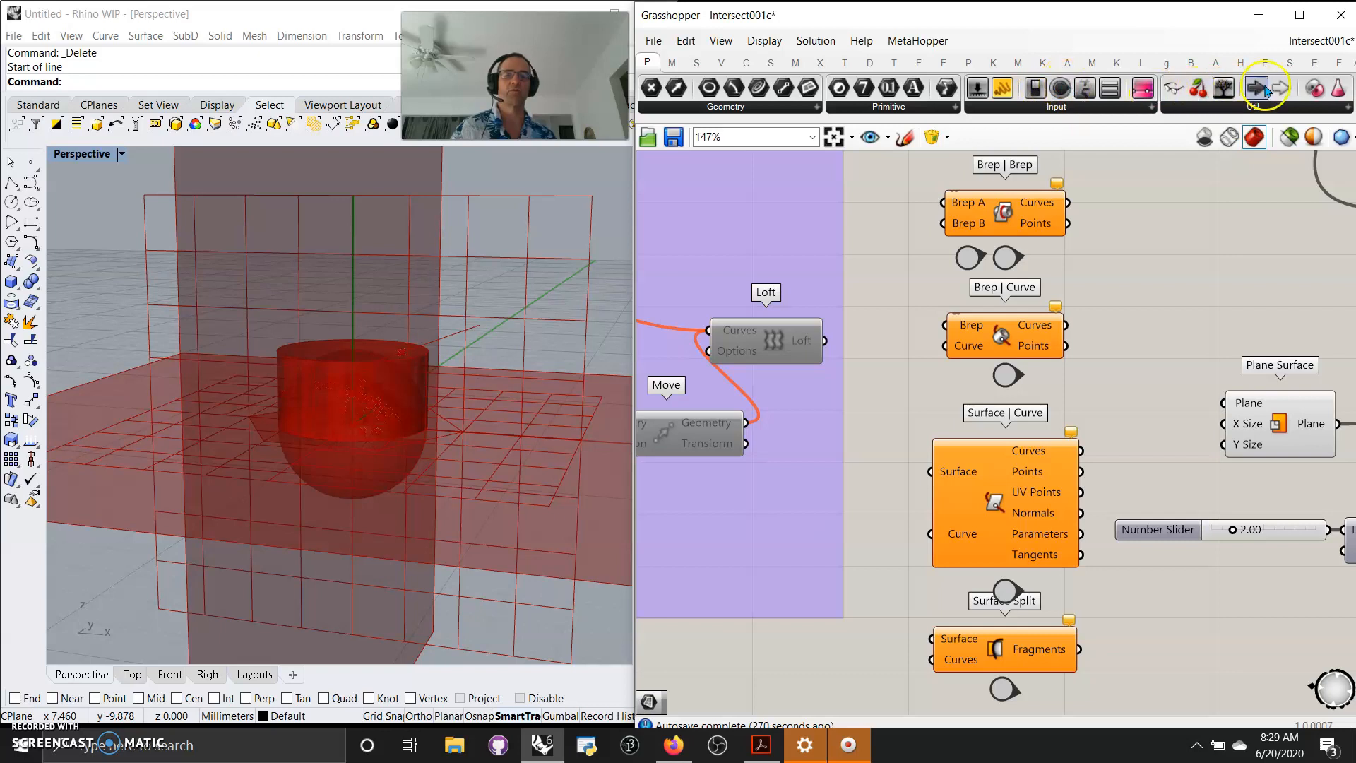
pyautogui.click(1223, 104)
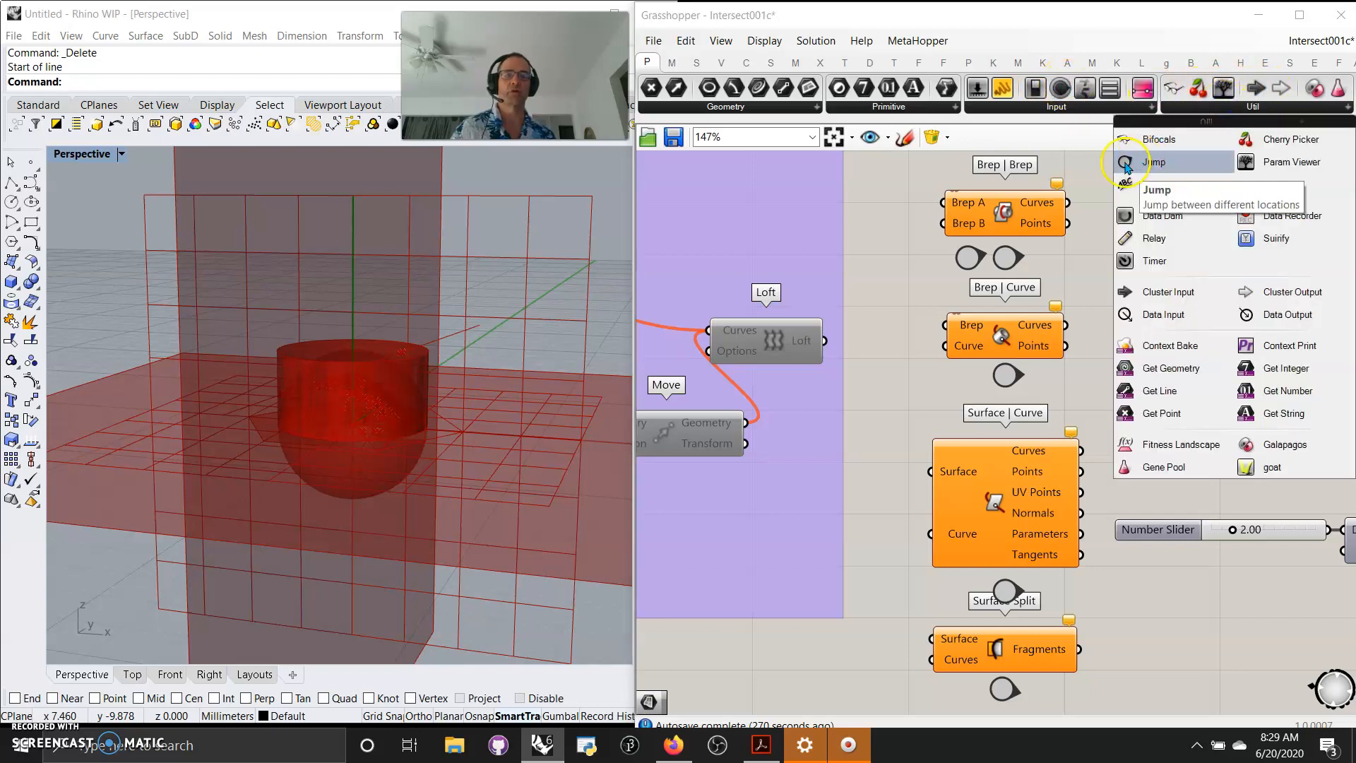
pyautogui.click(900, 187)
pyautogui.click(968, 262)
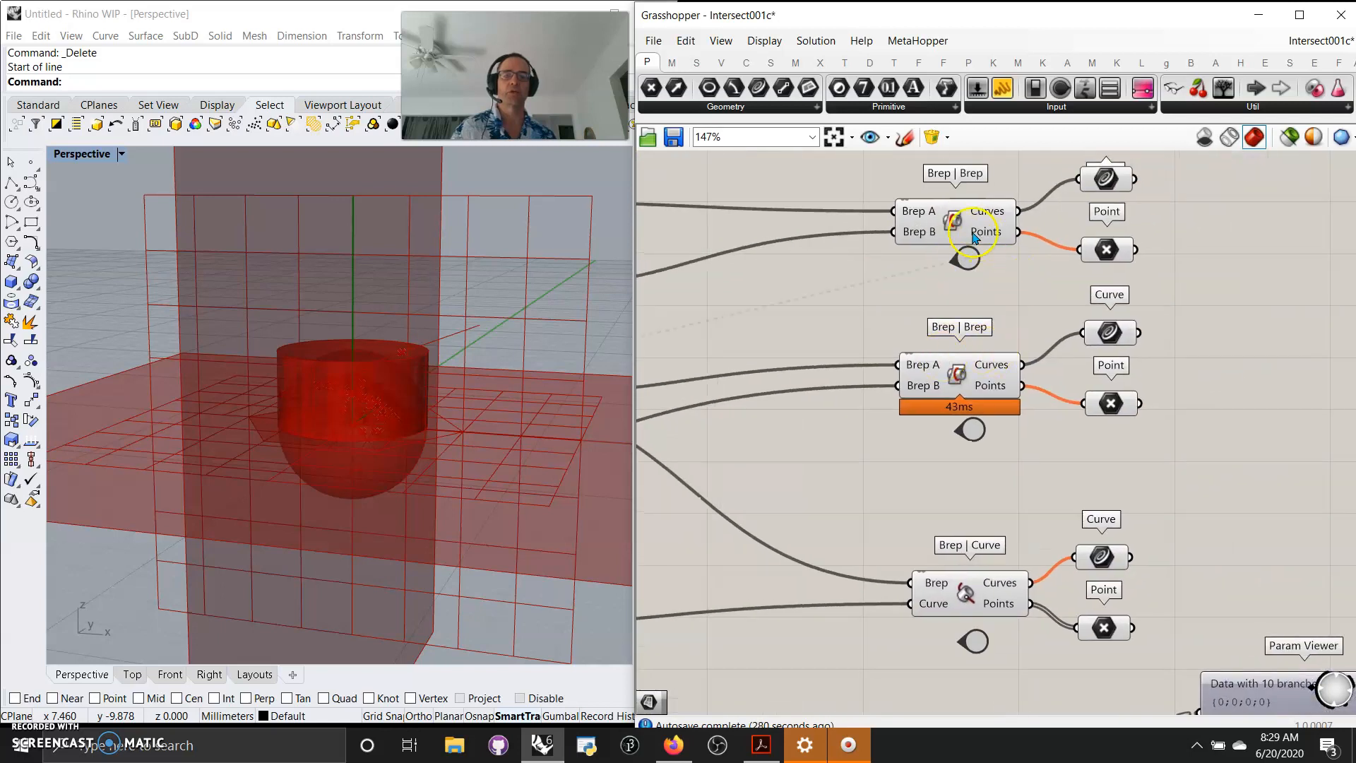
# Use the Jump components to travel between the Brep | Brep index entry and its worked examples.
pyautogui.click(968, 257)
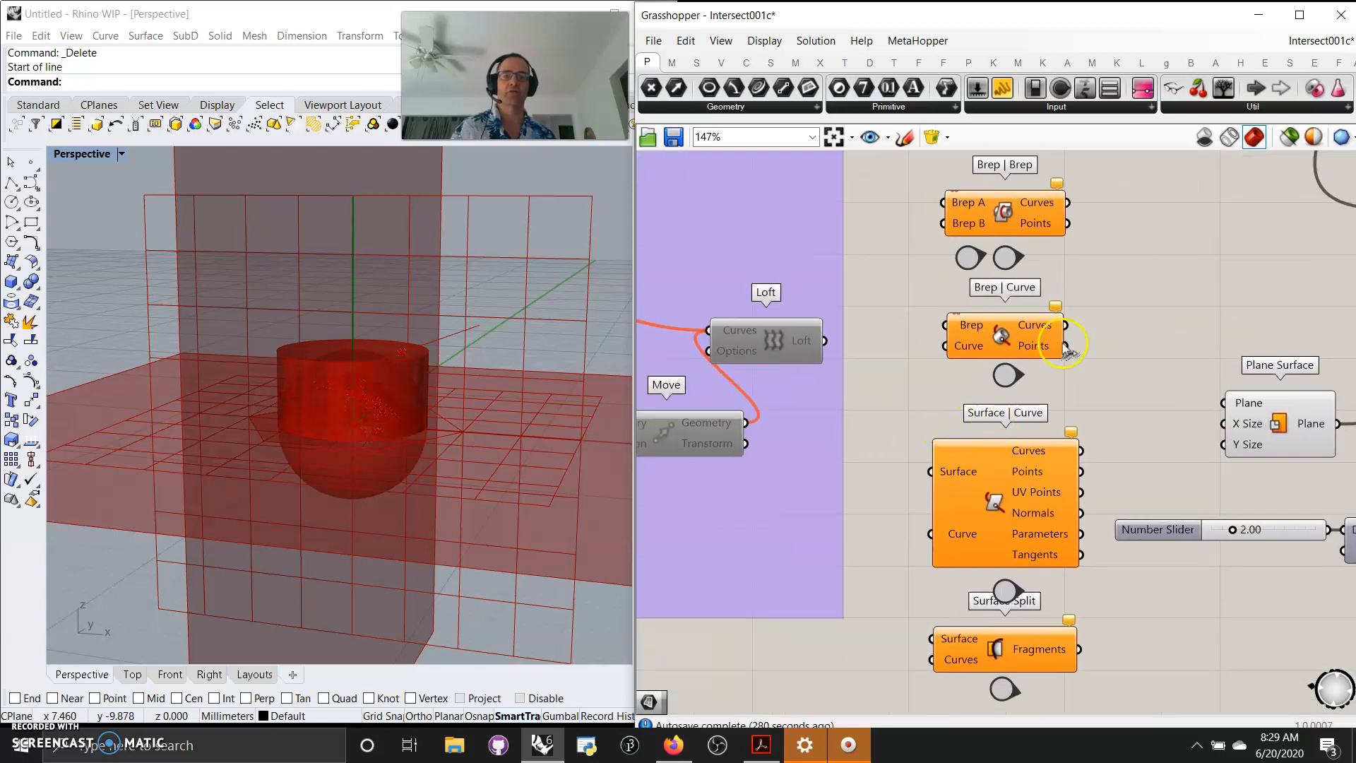
pyautogui.click(1008, 258)
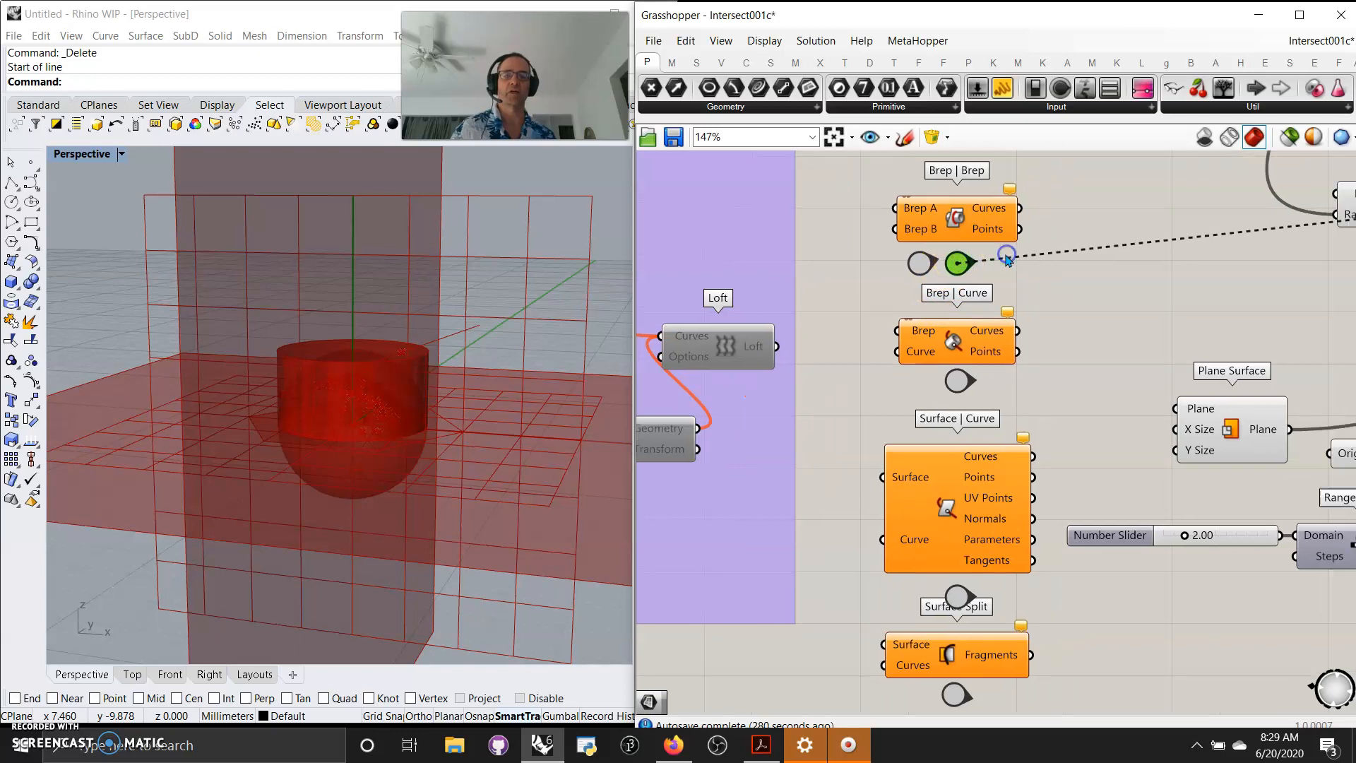
pyautogui.click(1004, 259)
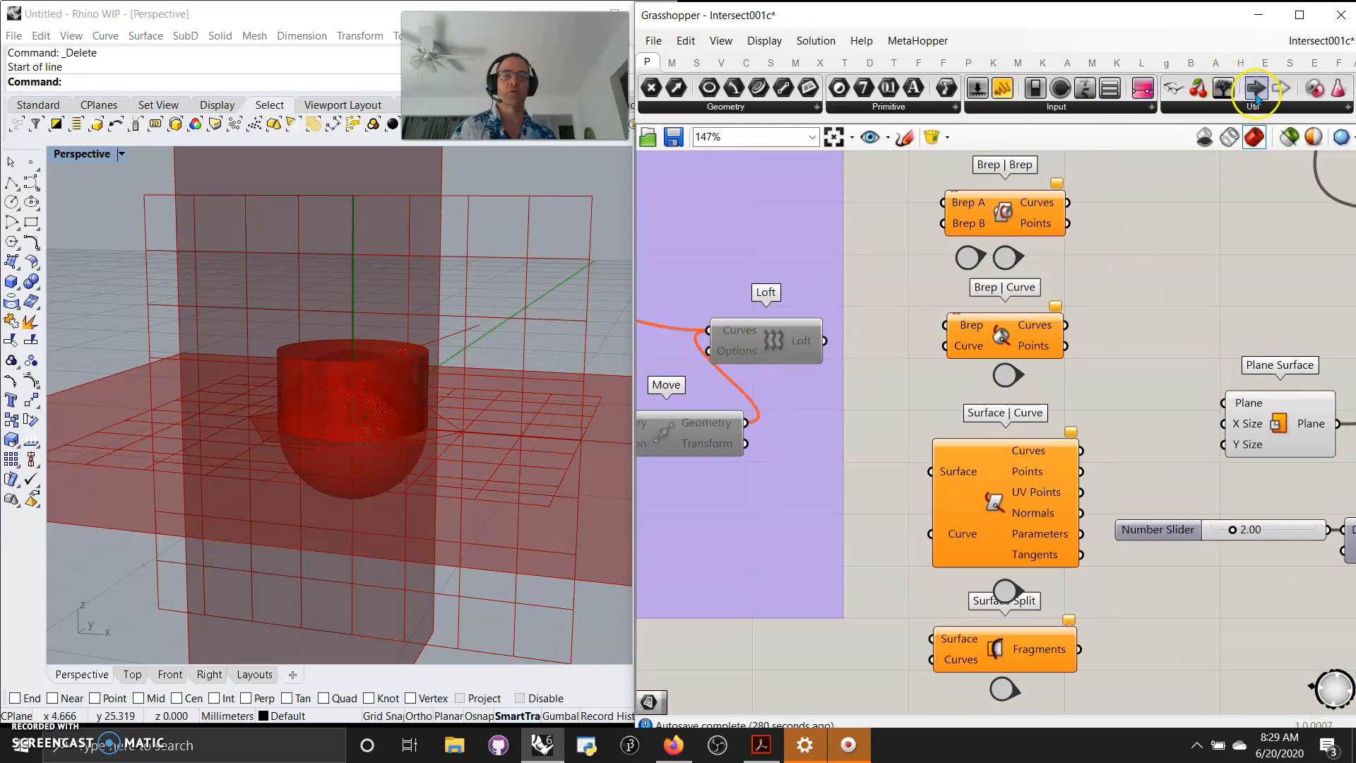
# Switch the preview to show only the geometry of selected components.
pyautogui.click(1289, 144)
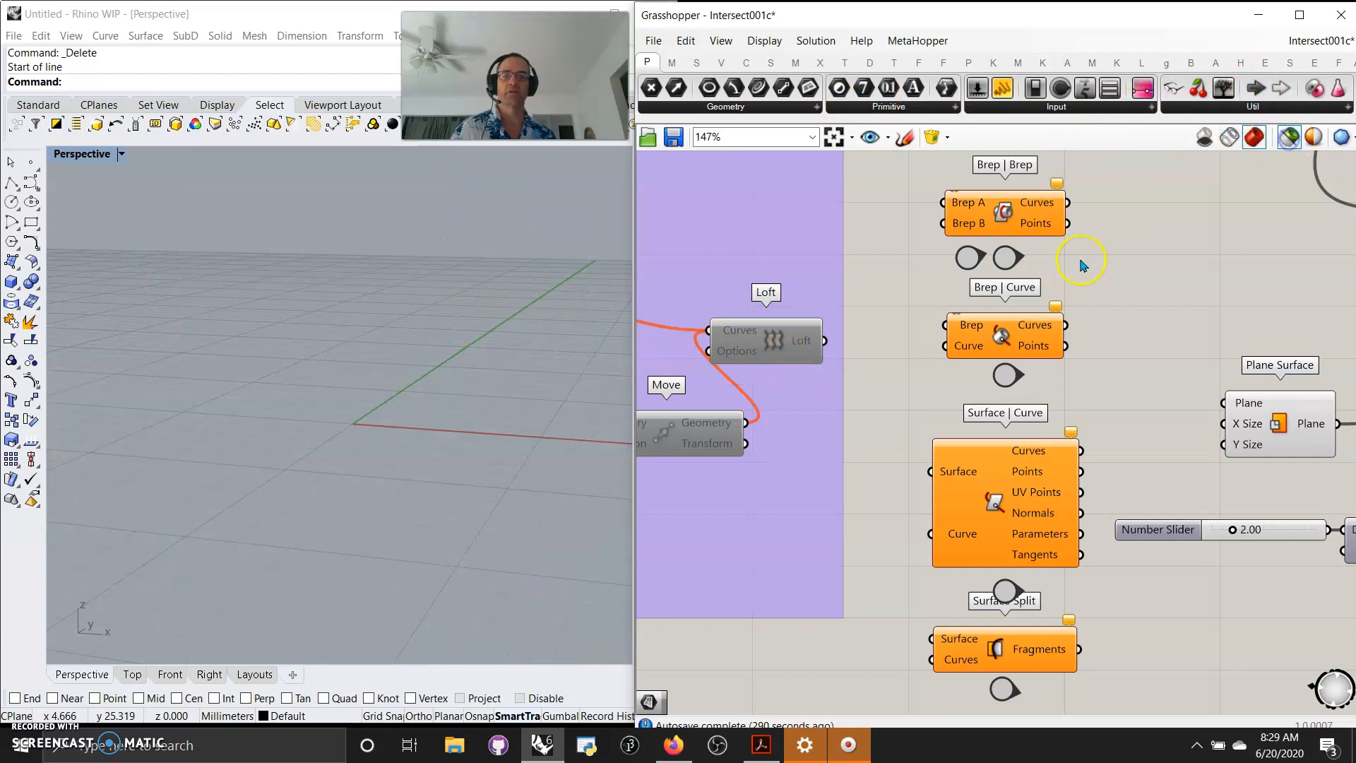
pyautogui.scroll(-3, 1145, 245)
pyautogui.moveTo(1199, 223); pyautogui.dragTo(907, 519, button='right')
pyautogui.scroll(3, 920, 390)
pyautogui.moveTo(947, 449); pyautogui.dragTo(840, 434, button='right')
# Jump to the source geometry and select the Polygon and Boundary Surfaces components to preview them.
pyautogui.click(1008, 269)
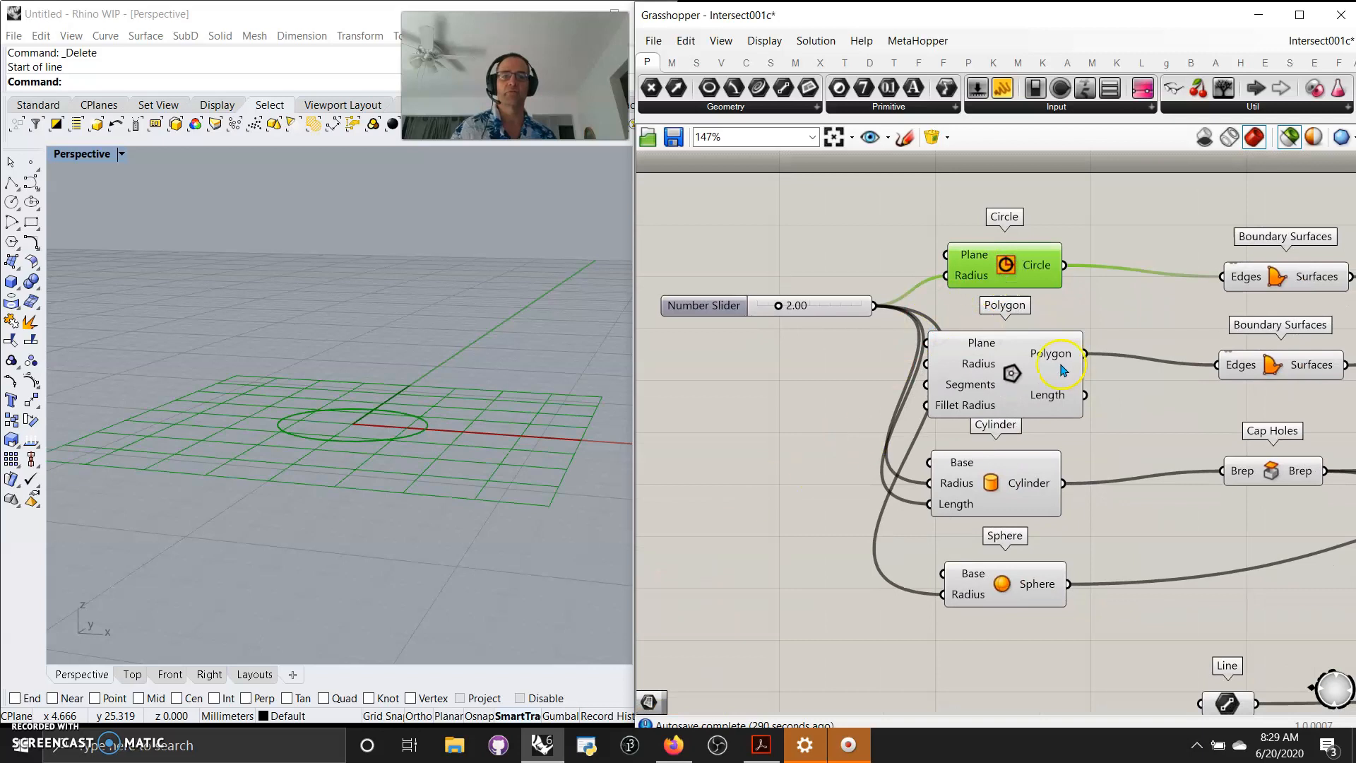
pyautogui.moveTo(1136, 395); pyautogui.dragTo(1001, 387, button='right')
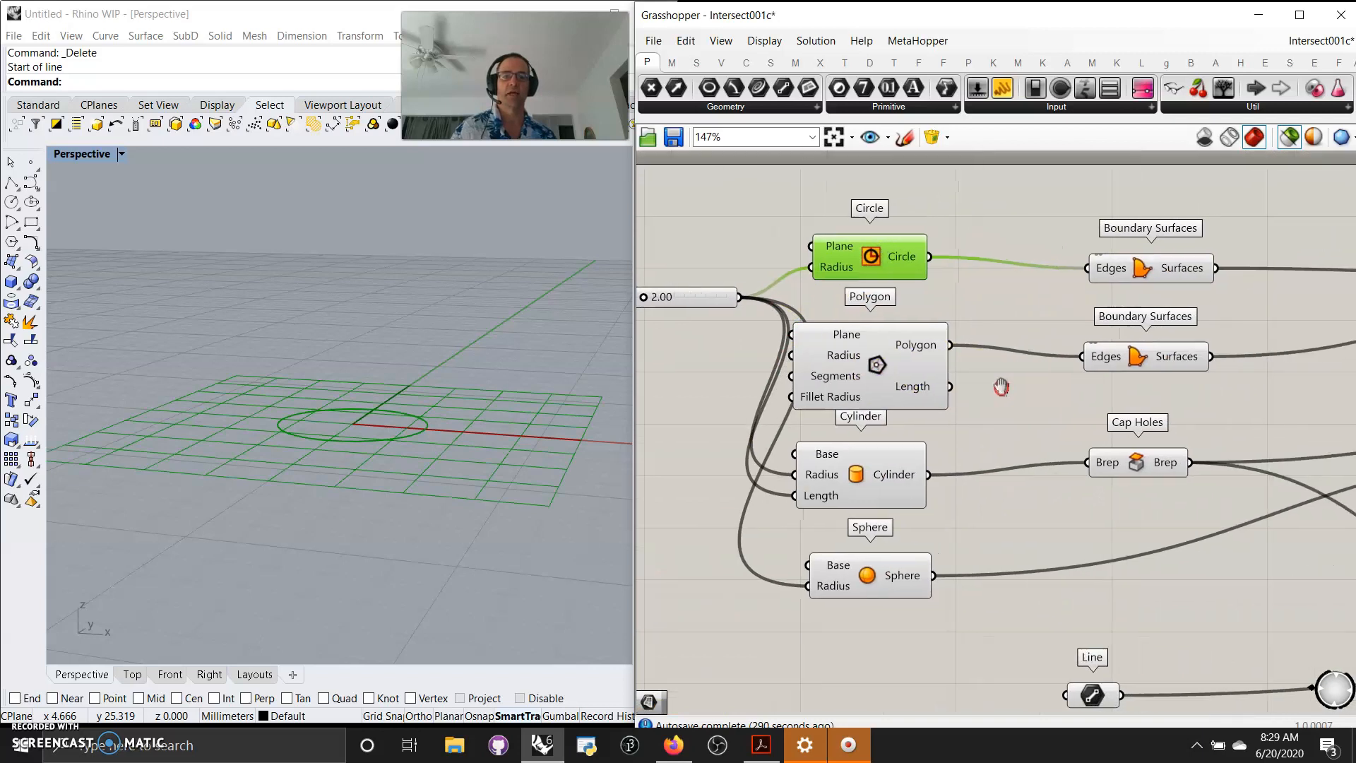
pyautogui.click(877, 369)
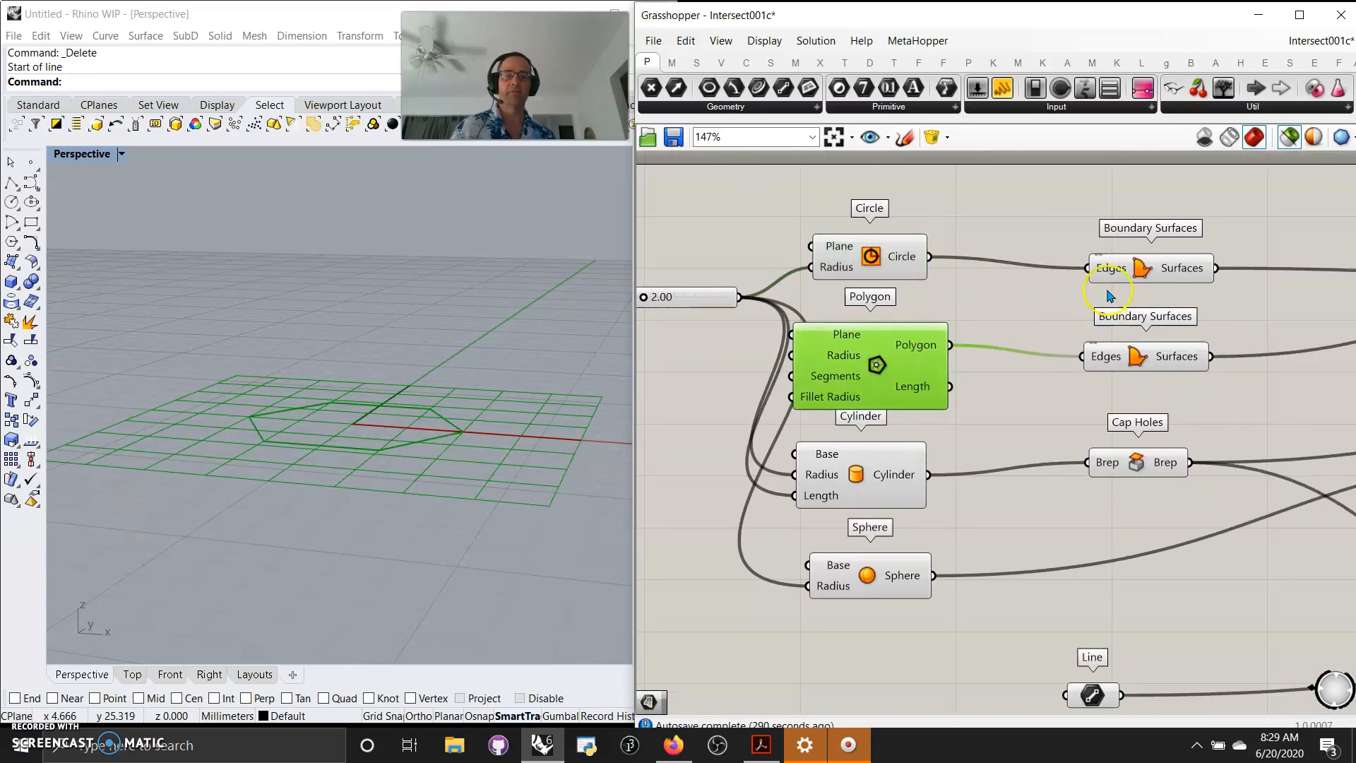
pyautogui.keyDown('shift'); pyautogui.click(1151, 266); pyautogui.keyUp('shift')
pyautogui.keyDown('shift'); pyautogui.click(1140, 355); pyautogui.keyUp('shift')
pyautogui.moveTo(1170, 431); pyautogui.dragTo(858, 392, button='right')
pyautogui.moveTo(1153, 353); pyautogui.dragTo(1023, 346, button='right')
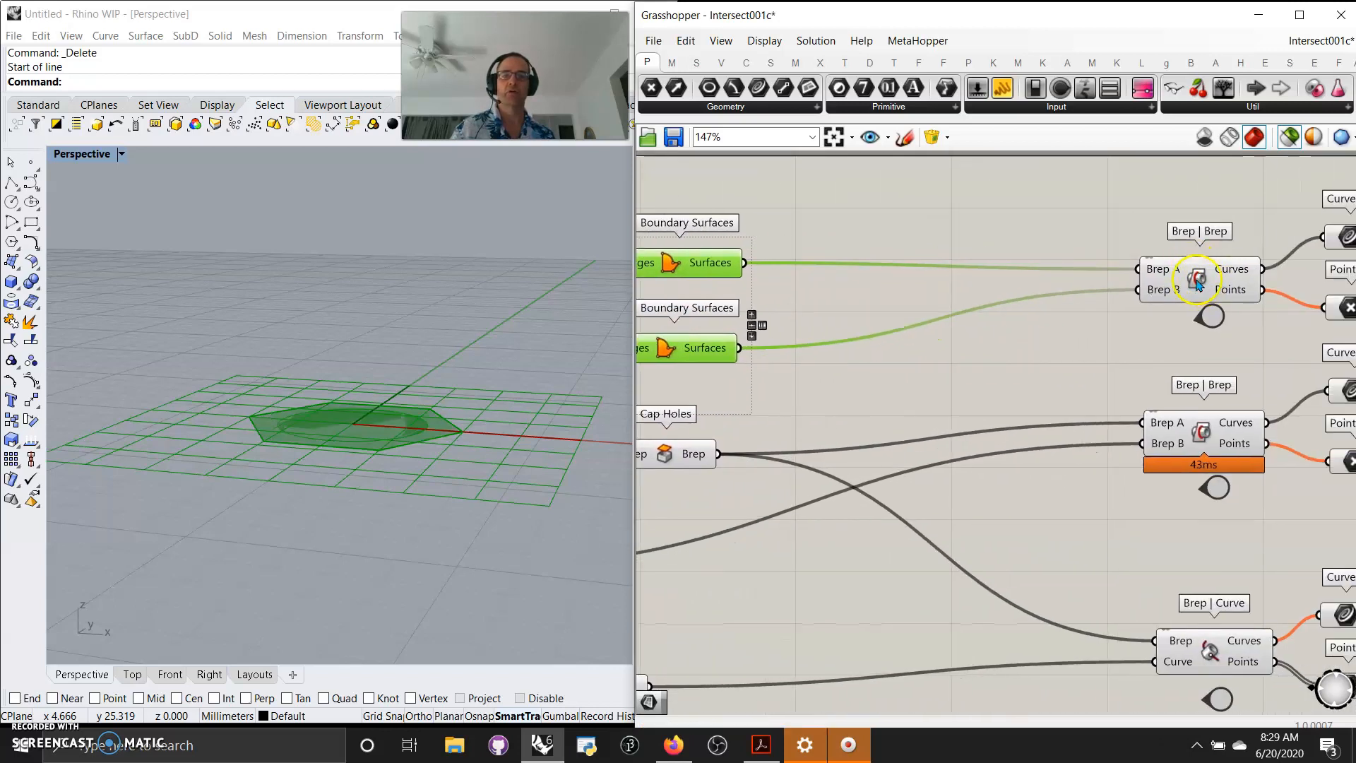
# Select the Brep | Brep component and its Curve output to preview the intersection result.
pyautogui.click(1196, 282)
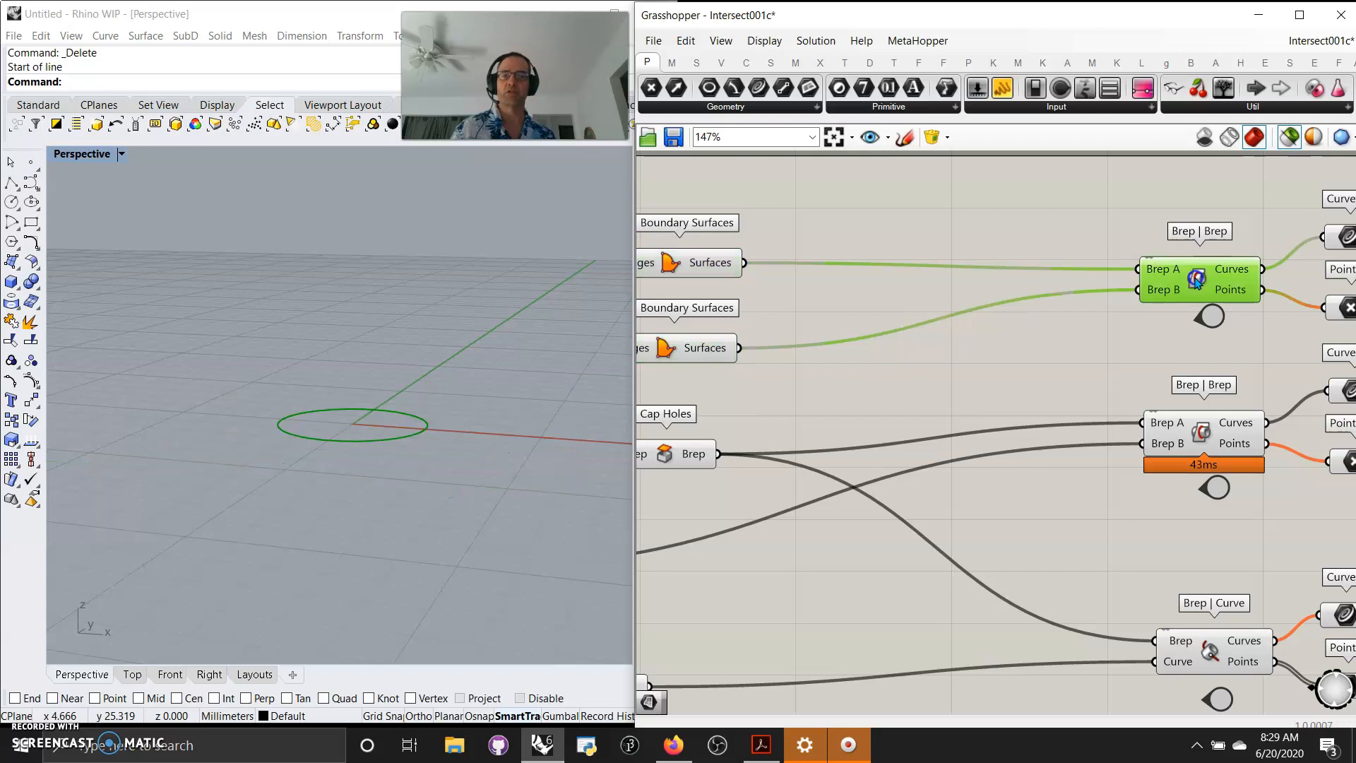
pyautogui.moveTo(1196, 368); pyautogui.dragTo(992, 356, button='right')
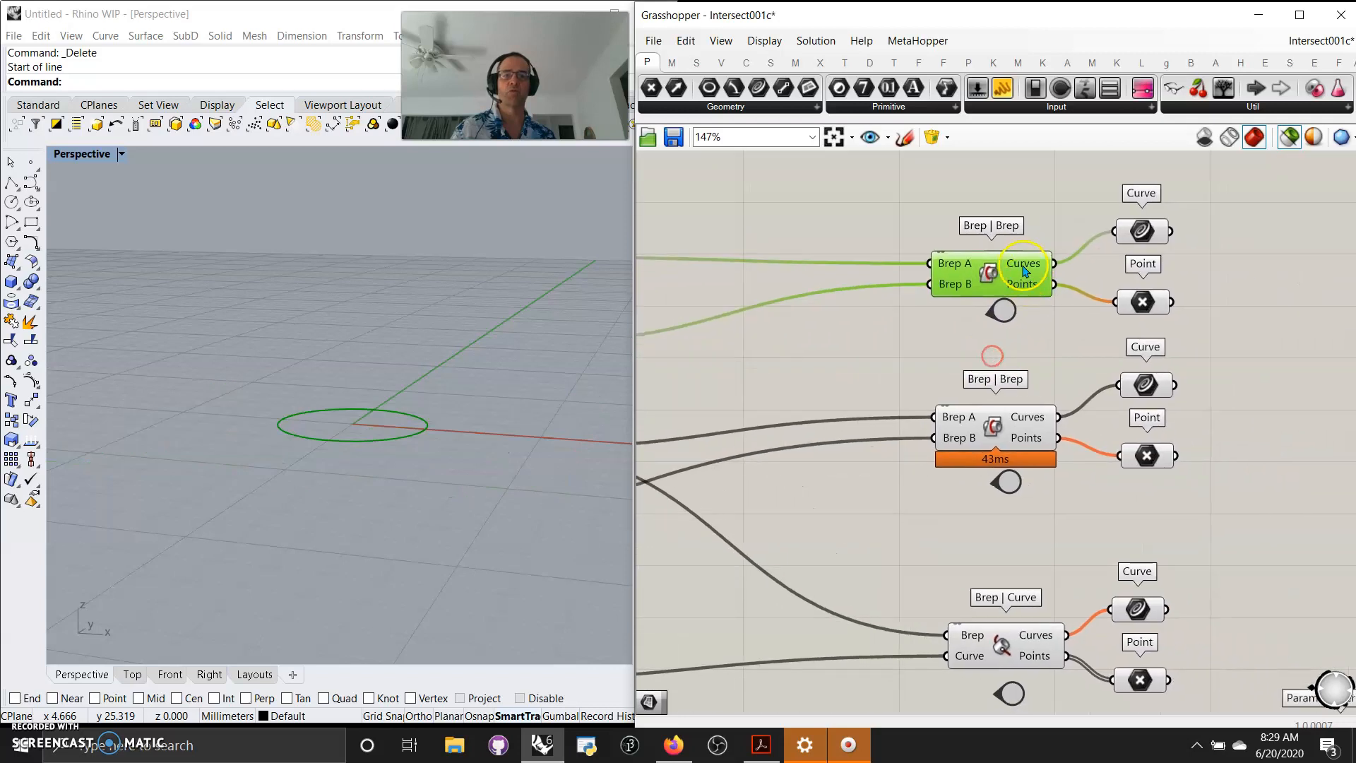
pyautogui.click(1142, 230)
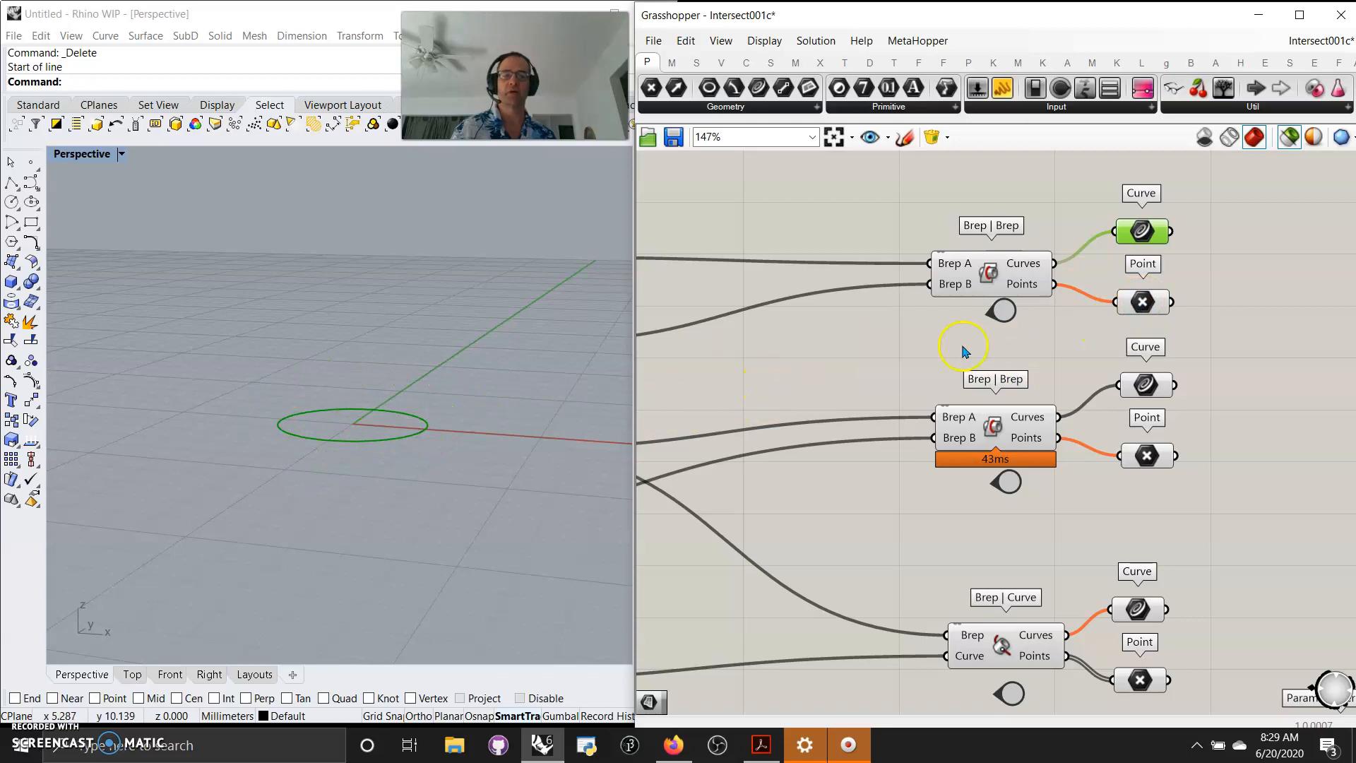
pyautogui.click(1008, 282)
pyautogui.moveTo(899, 346); pyautogui.dragTo(1132, 298, button='right')
pyautogui.moveTo(831, 340); pyautogui.dragTo(1094, 271, button='right')
pyautogui.moveTo(759, 311)
pyautogui.mouseDown(button='right')
pyautogui.moveTo(823, 306)
pyautogui.moveTo(841, 388)
pyautogui.moveTo(824, 442)
pyautogui.moveTo(762, 319)
pyautogui.mouseUp(button='right')
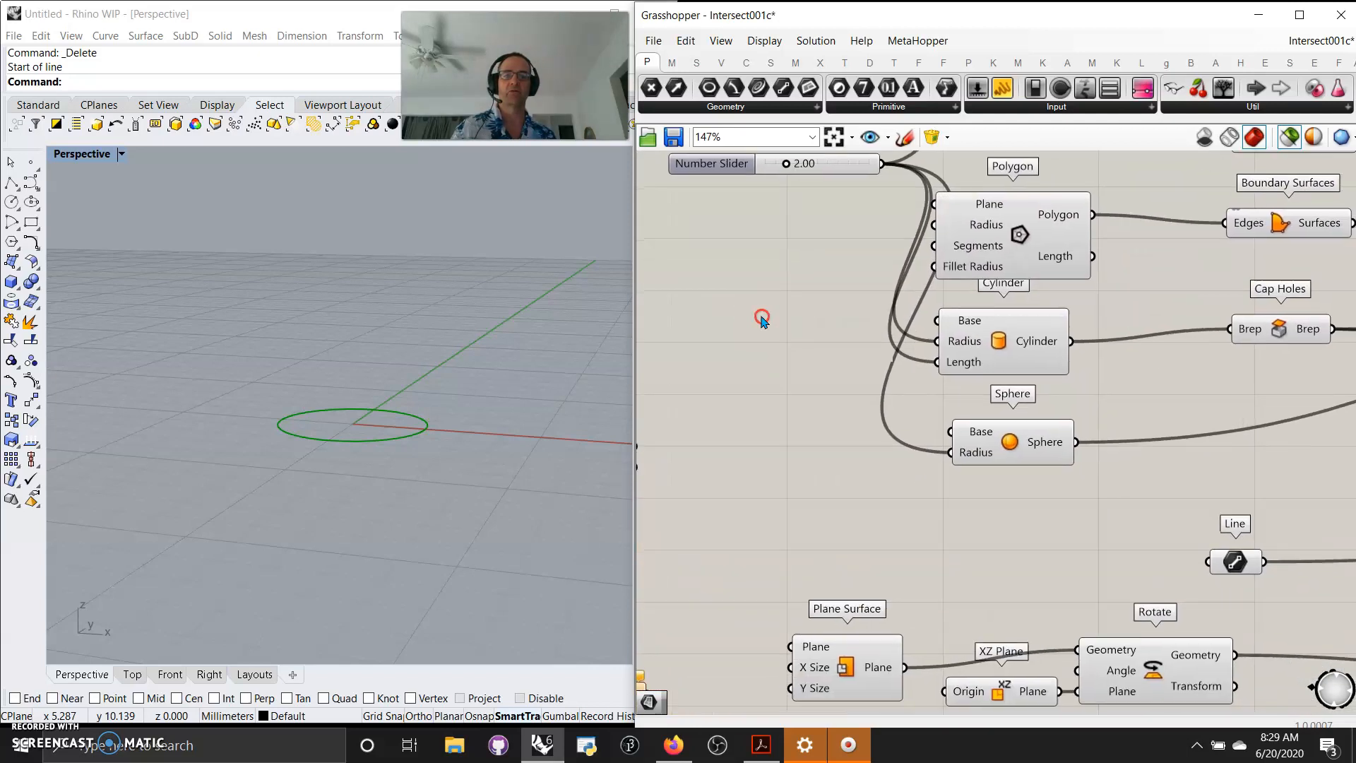
# Select the Cylinder, Sphere and Brep | Brep components in turn to preview their geometry.
pyautogui.click(999, 349)
pyautogui.moveTo(1121, 410); pyautogui.dragTo(955, 370, button='right')
pyautogui.click(1093, 295)
pyautogui.click(850, 410)
pyautogui.moveTo(1219, 429); pyautogui.dragTo(1023, 417, button='right')
pyautogui.keyDown('shift'); pyautogui.click(935, 292); pyautogui.keyUp('shift')
pyautogui.moveTo(1131, 431); pyautogui.dragTo(886, 433, button='right')
pyautogui.moveTo(1132, 375); pyautogui.dragTo(964, 381, button='right')
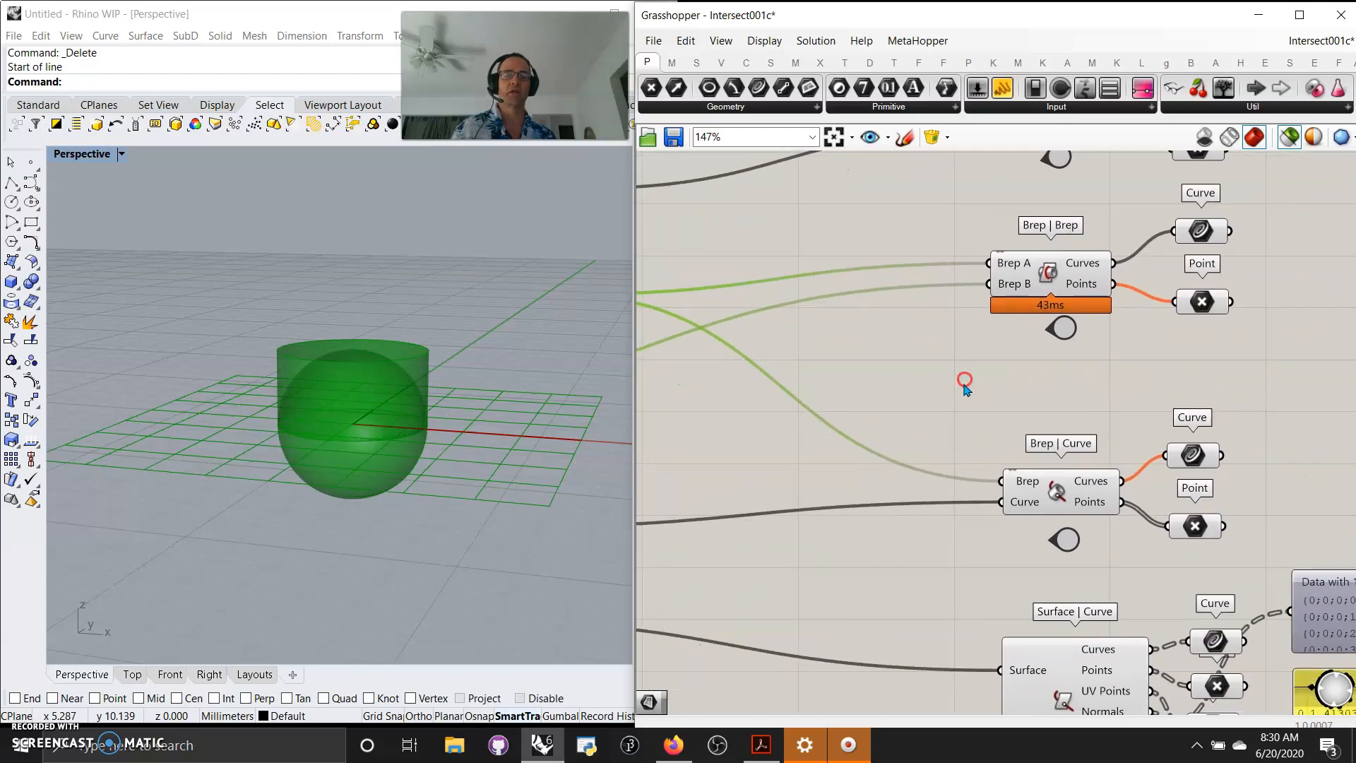
pyautogui.keyDown('shift'); pyautogui.click(1048, 277); pyautogui.keyUp('shift')
pyautogui.click(1197, 233)
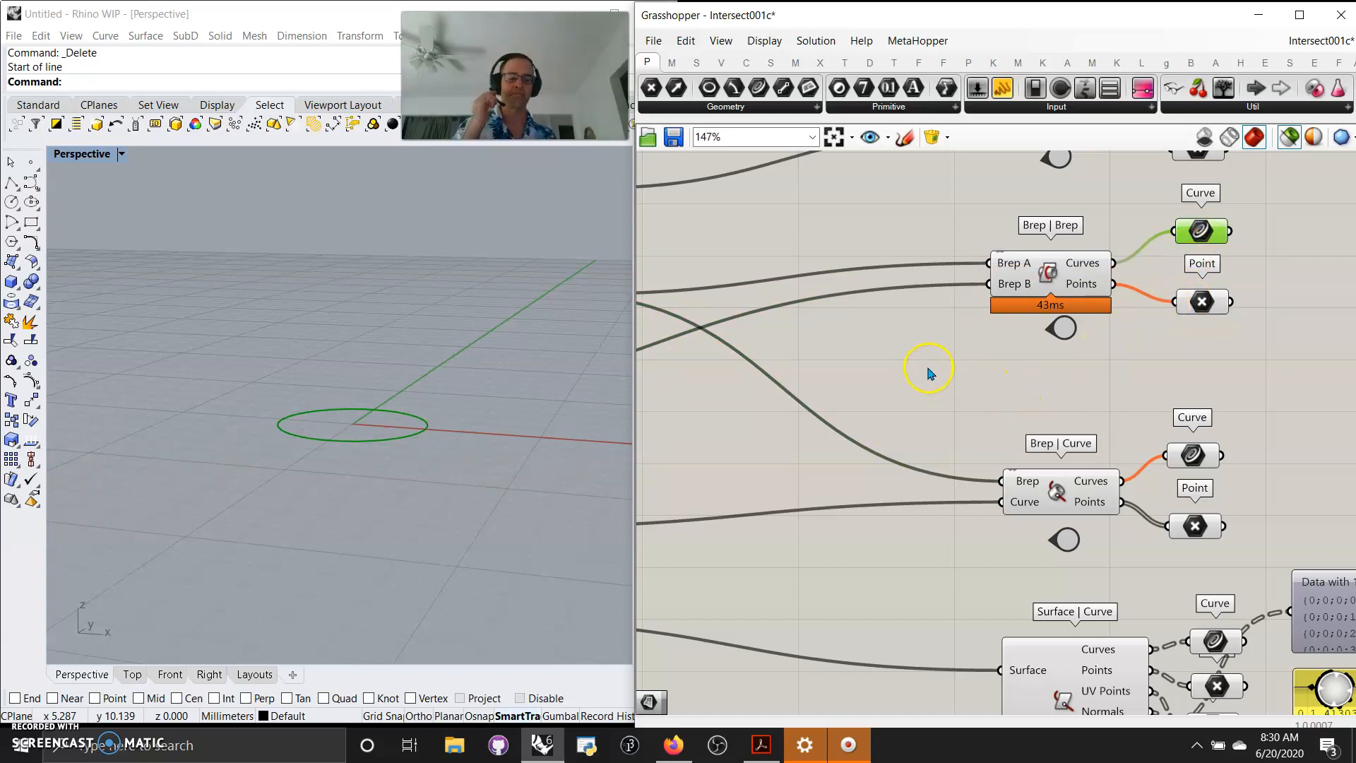
# Navigate the canvas back to the Brep | Curve example.
pyautogui.scroll(-5, 932, 389)
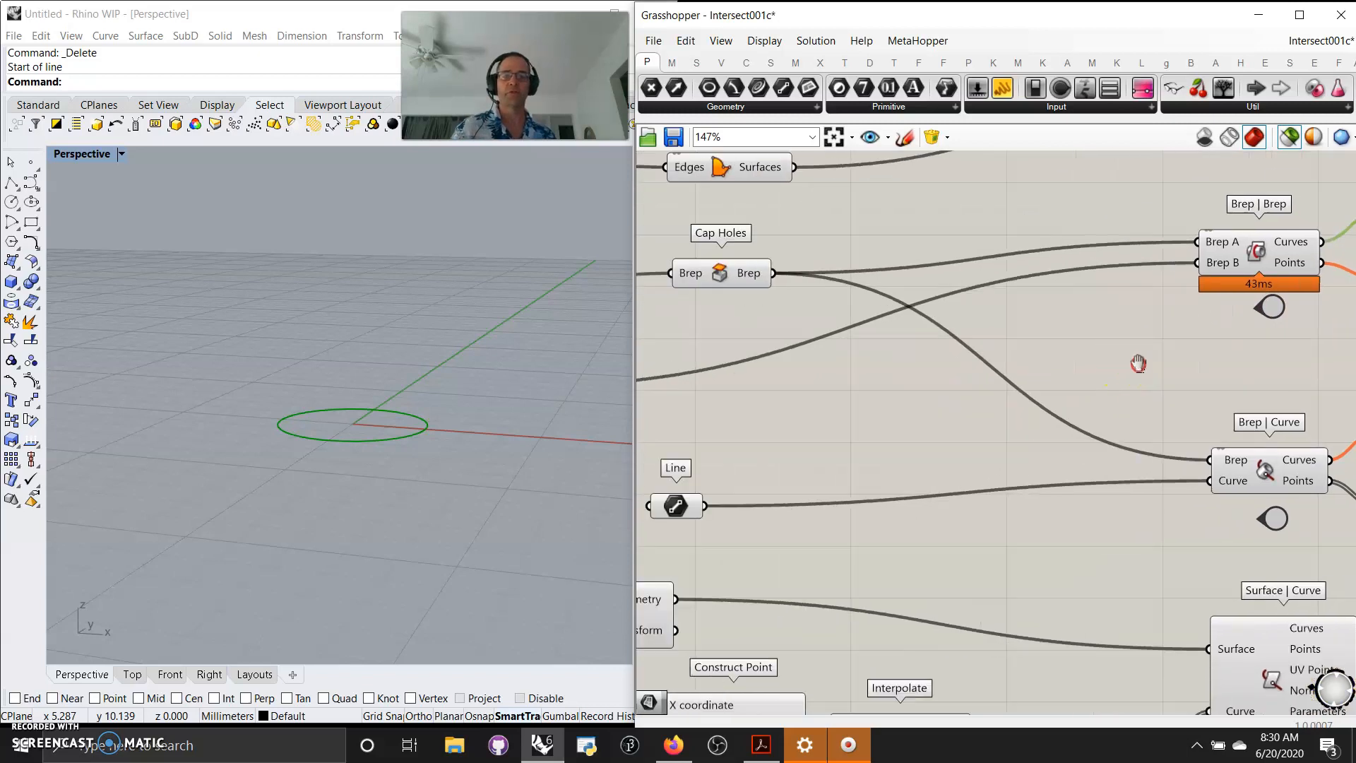
pyautogui.scroll(5, 872, 402)
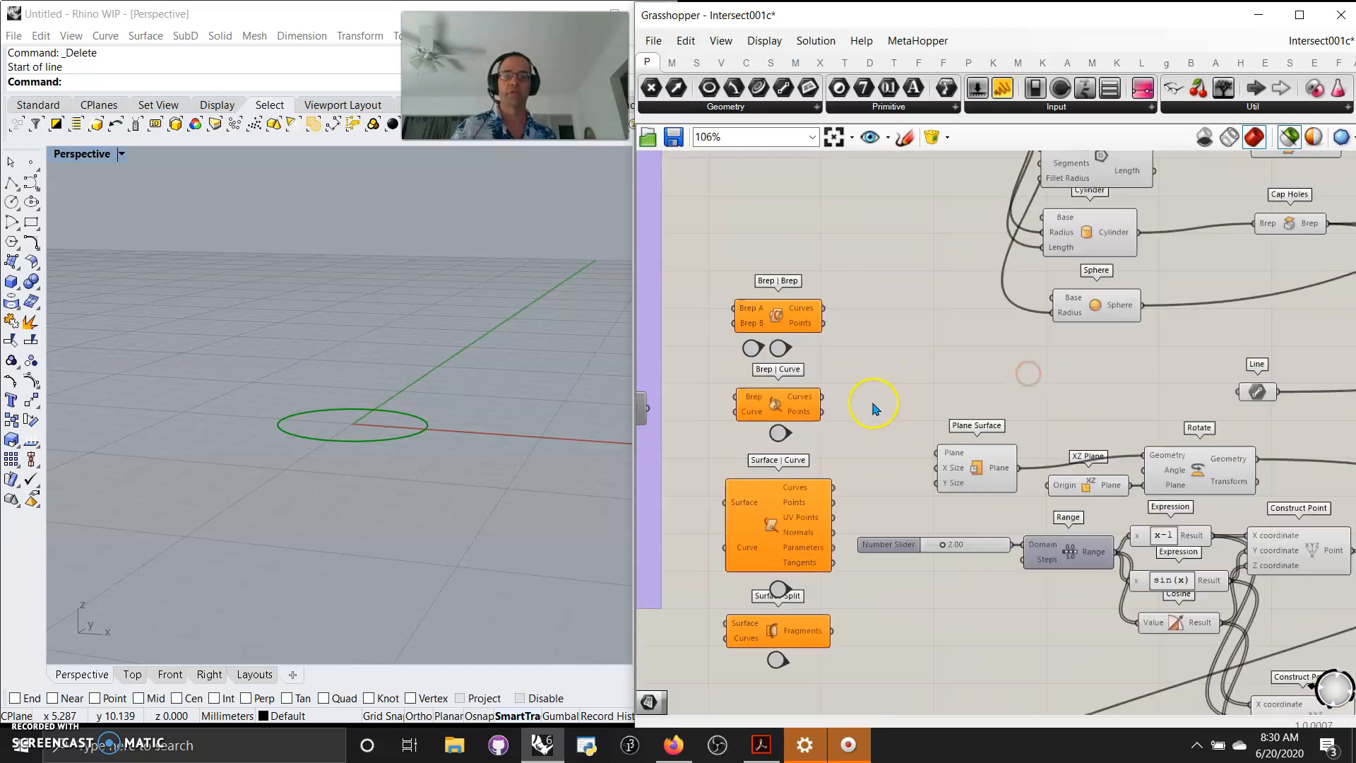
pyautogui.click(905, 369)
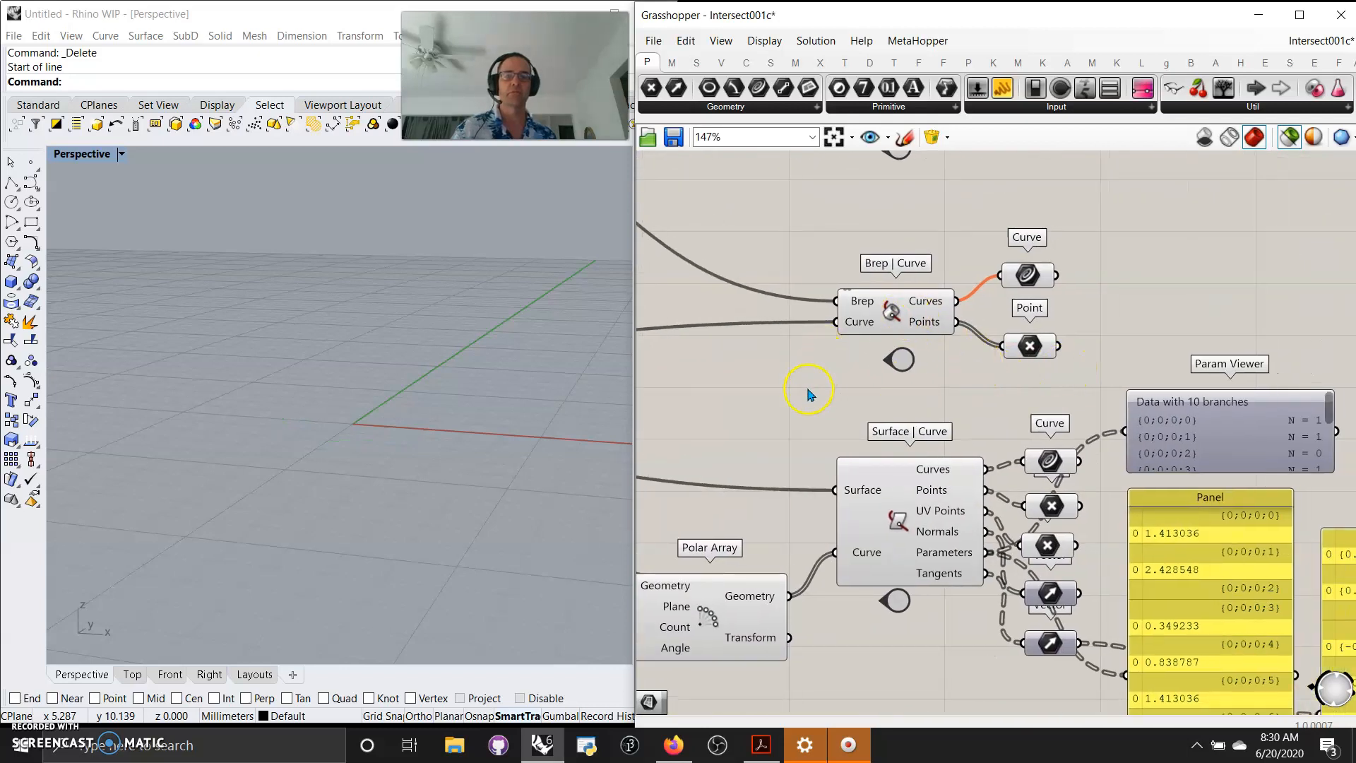
pyautogui.moveTo(809, 394); pyautogui.dragTo(1038, 371, button='right')
pyautogui.scroll(-3, 1008, 355)
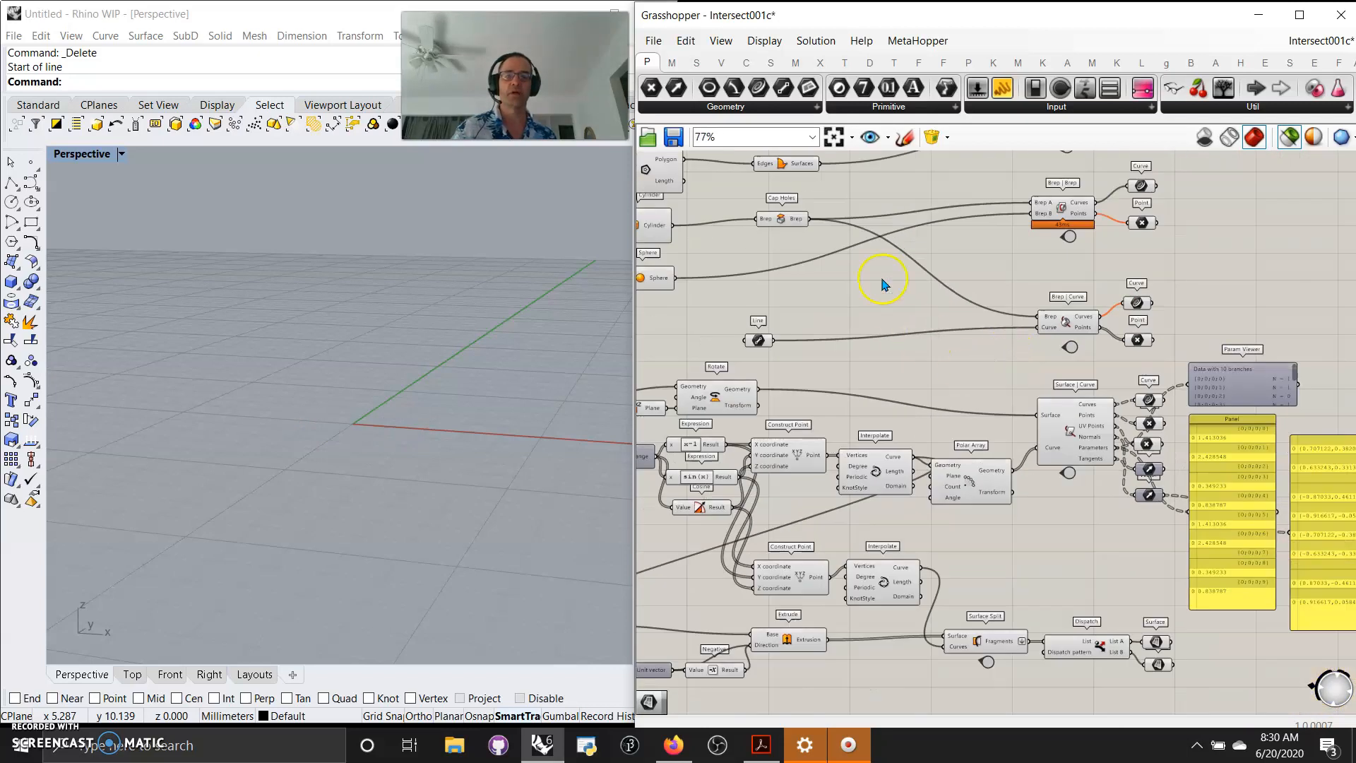
# Select the Cap Holes and Line components to preview the capped cylinder and the line.
pyautogui.click(786, 219)
pyautogui.rightClick(934, 377)
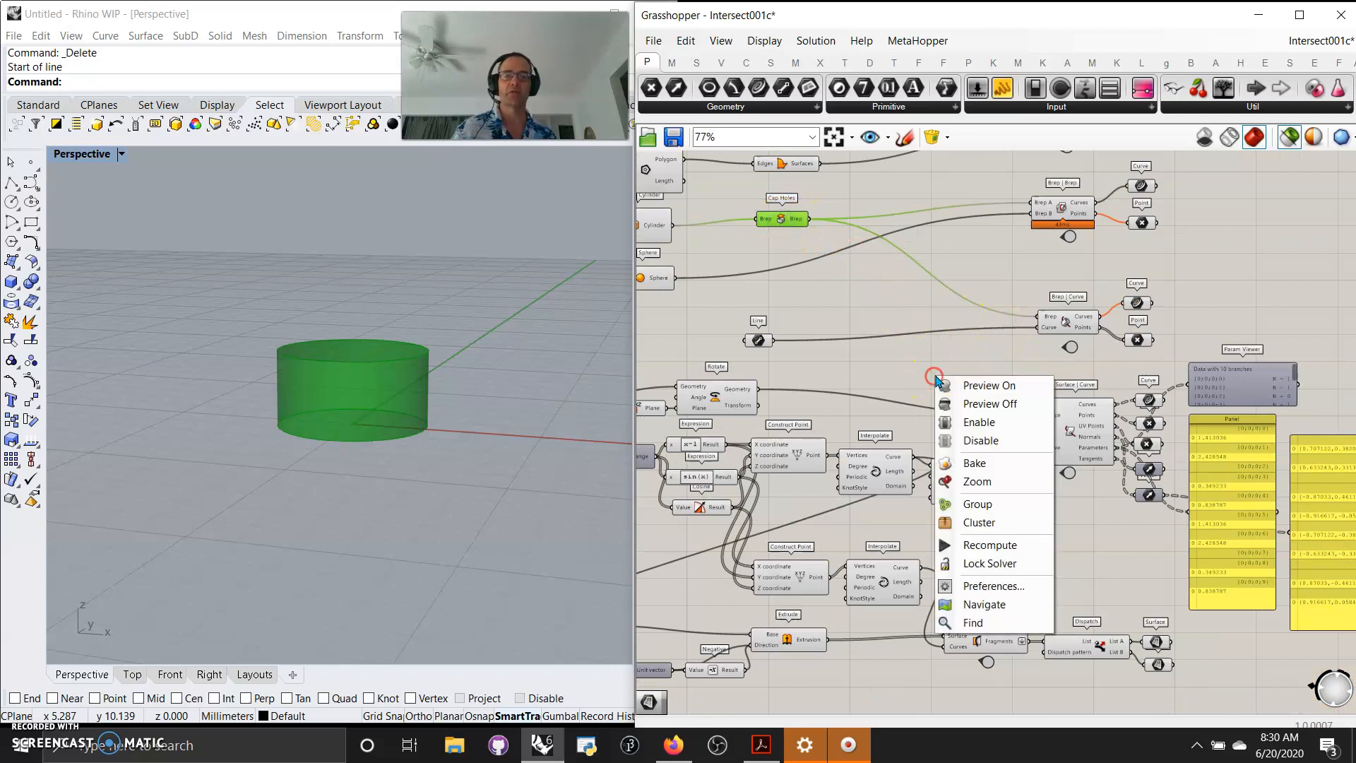
pyautogui.click(760, 344)
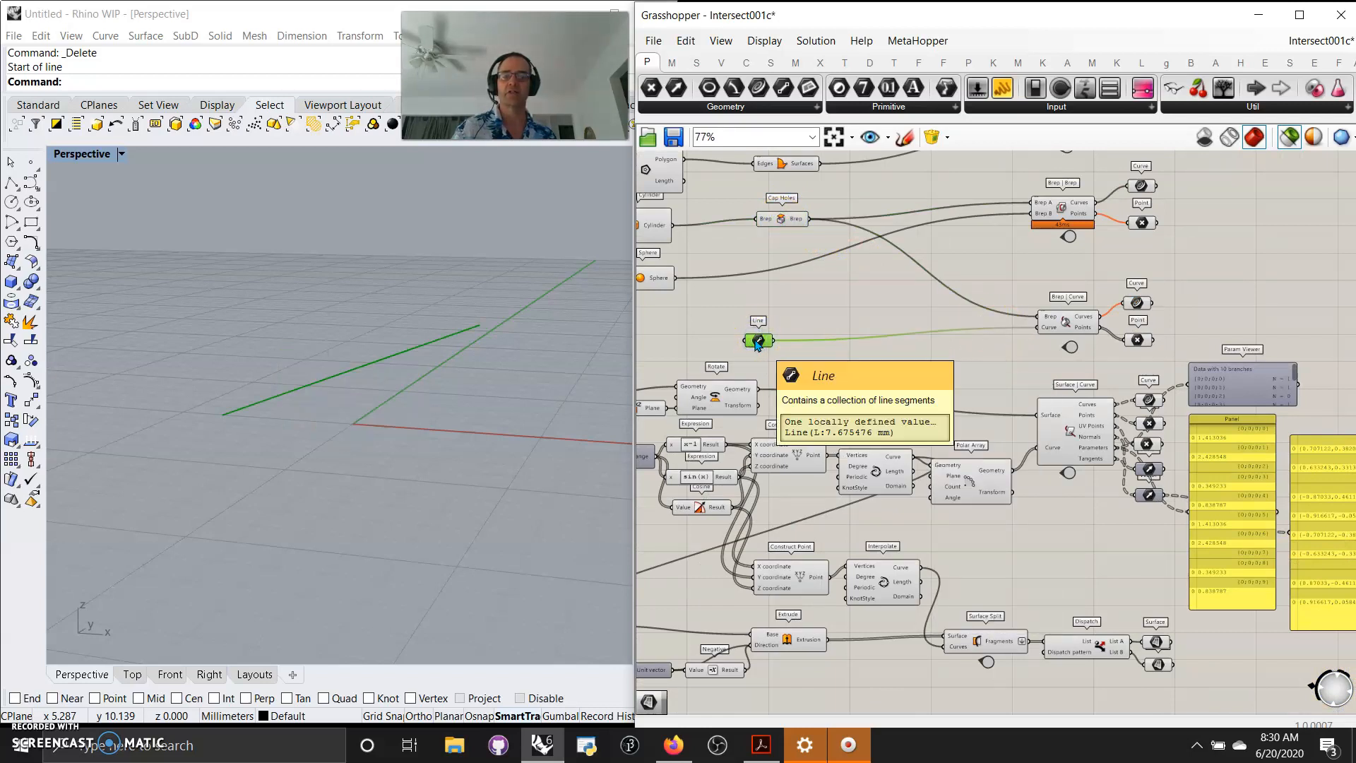
pyautogui.moveTo(472, 420)
pyautogui.mouseDown(button='right')
pyautogui.moveTo(436, 447)
pyautogui.moveTo(483, 421)
pyautogui.mouseUp(button='right')
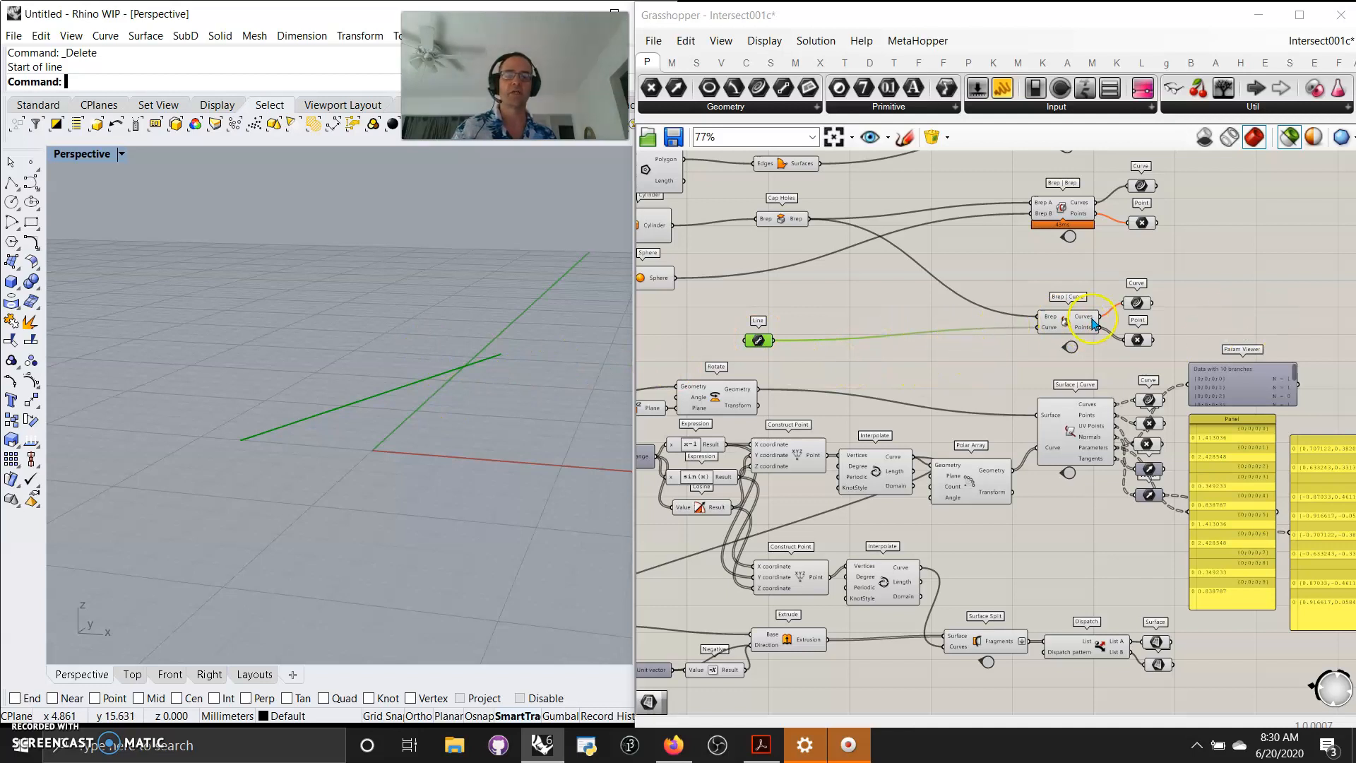
# Select the Brep | Curve component's Curve output and the component itself to preview the intersection.
pyautogui.scroll(2, 1064, 330)
pyautogui.moveTo(1054, 219); pyautogui.dragTo(920, 233, button='right')
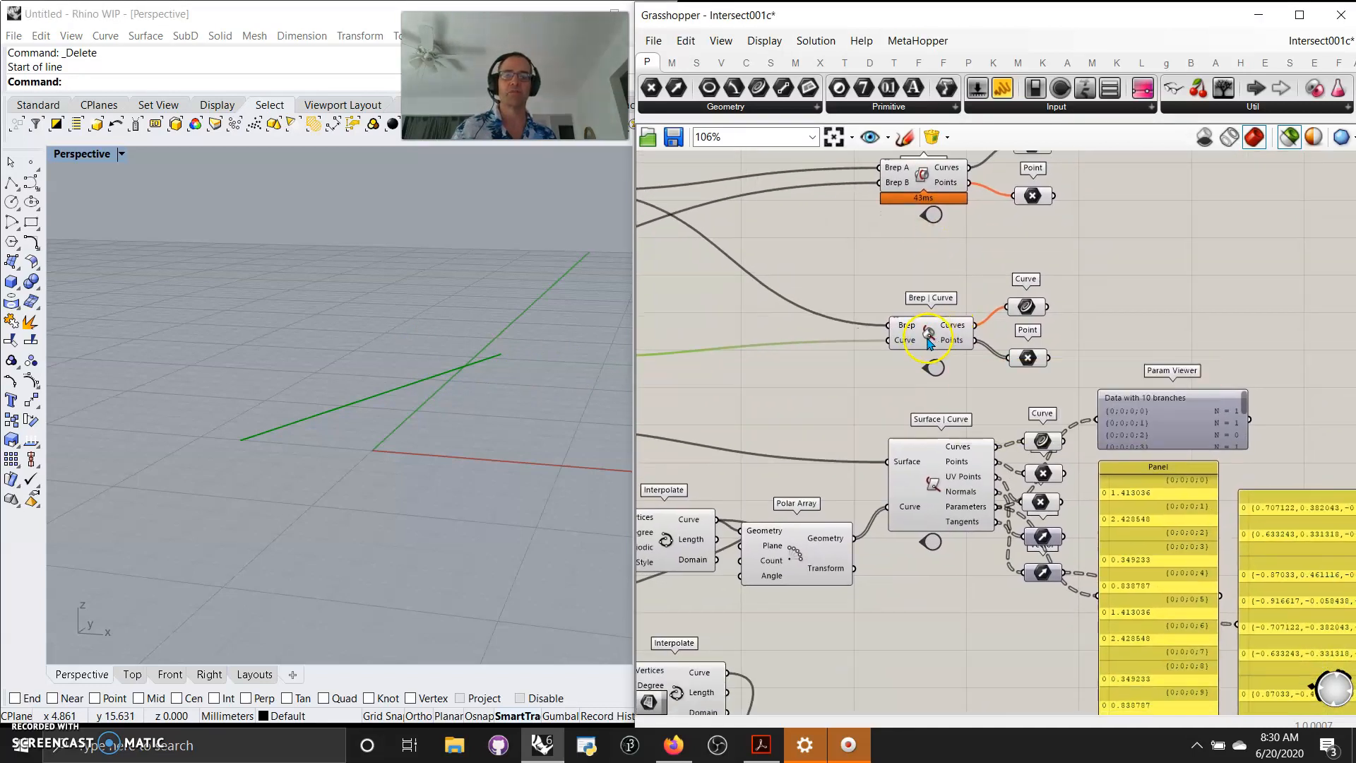
pyautogui.click(1027, 306)
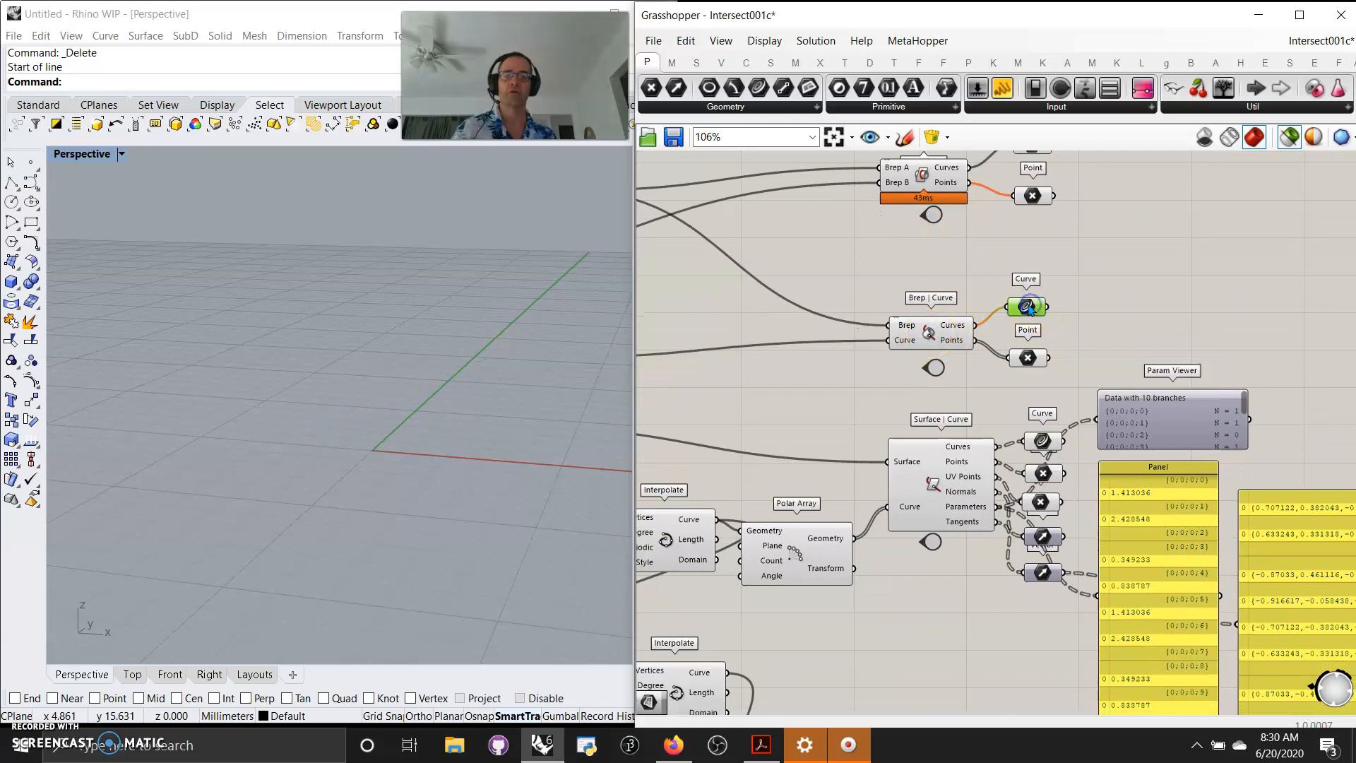
pyautogui.click(955, 334)
pyautogui.moveTo(767, 396); pyautogui.dragTo(958, 373, button='right')
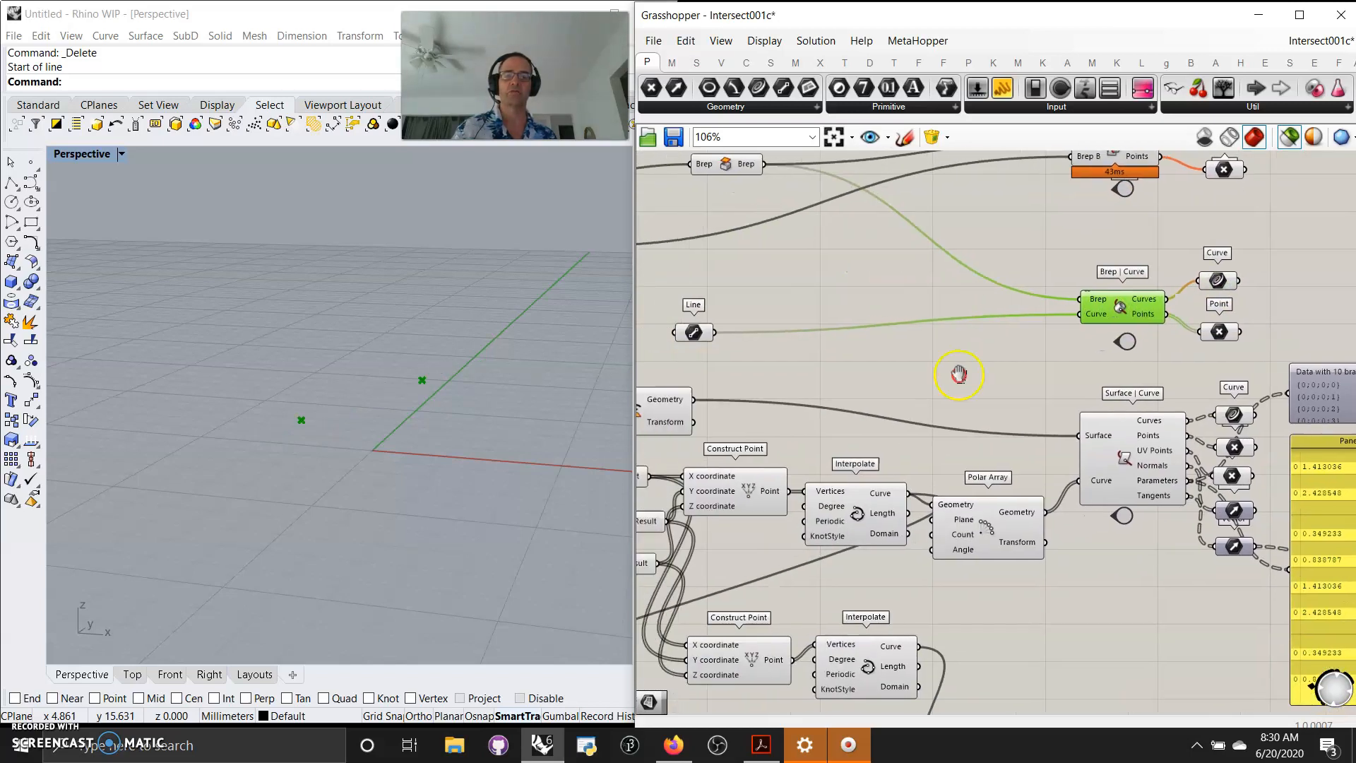
# Select the Line, Brep | Curve and Point components to preview the intersection points.
pyautogui.keyDown('shift'); pyautogui.click(696, 333); pyautogui.keyUp('shift')
pyautogui.moveTo(868, 302); pyautogui.dragTo(862, 327, button='right')
pyautogui.keyDown('shift'); pyautogui.click(809, 281); pyautogui.keyUp('shift')
pyautogui.moveTo(1029, 404); pyautogui.dragTo(893, 362, button='right')
pyautogui.click(1147, 400)
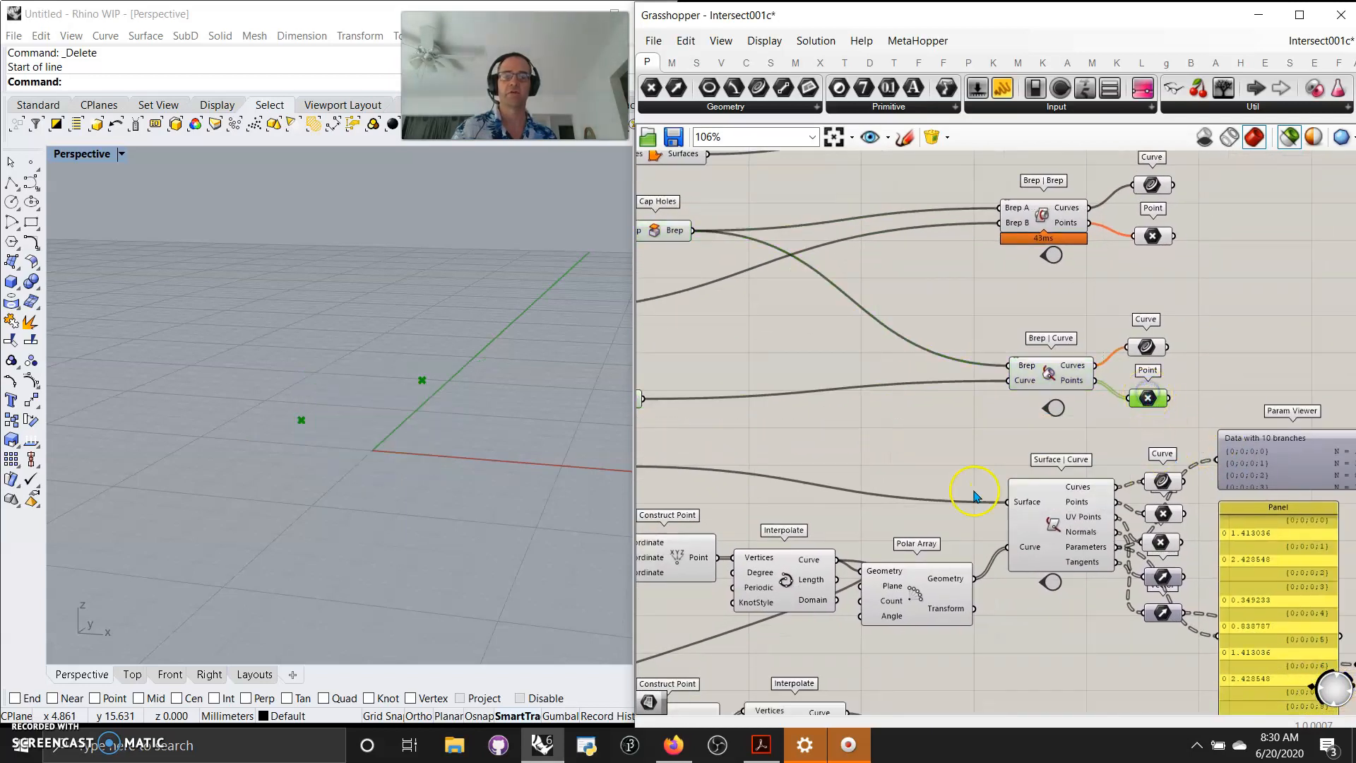
# Use the Jump beside Surface | Curve in the index to go to its example.
pyautogui.scroll(-3, 1023, 394)
pyautogui.moveTo(972, 402); pyautogui.dragTo(1199, 293, button='right')
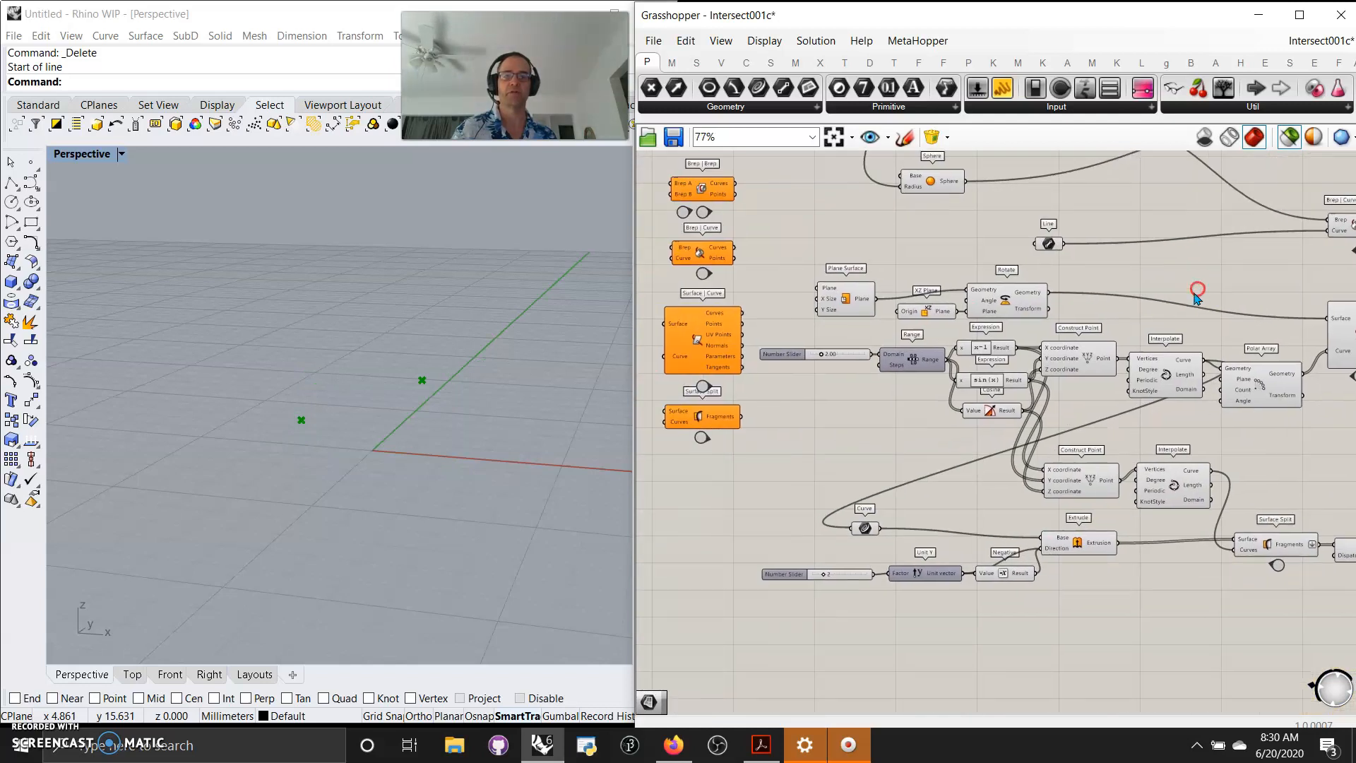
pyautogui.click(703, 389)
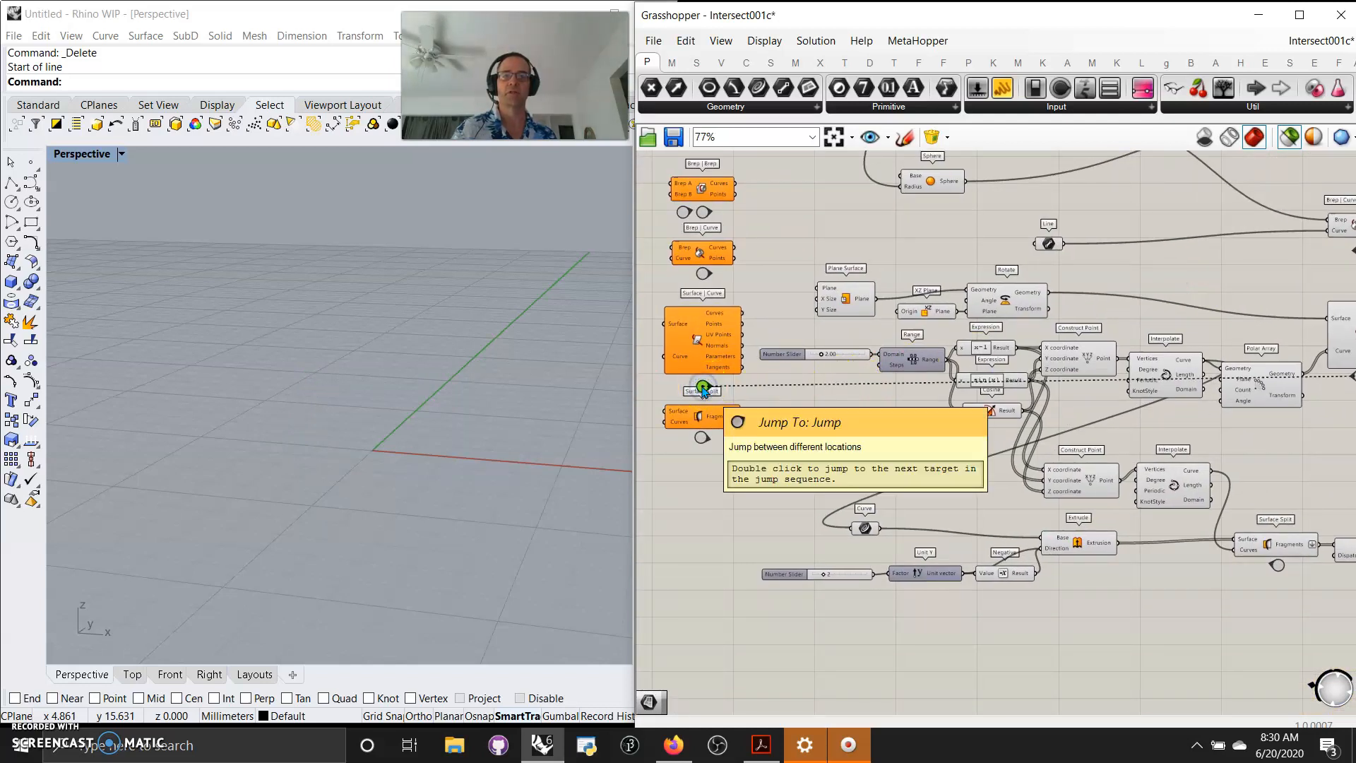
pyautogui.scroll(5, 702, 391)
pyautogui.doubleClick(701, 413)
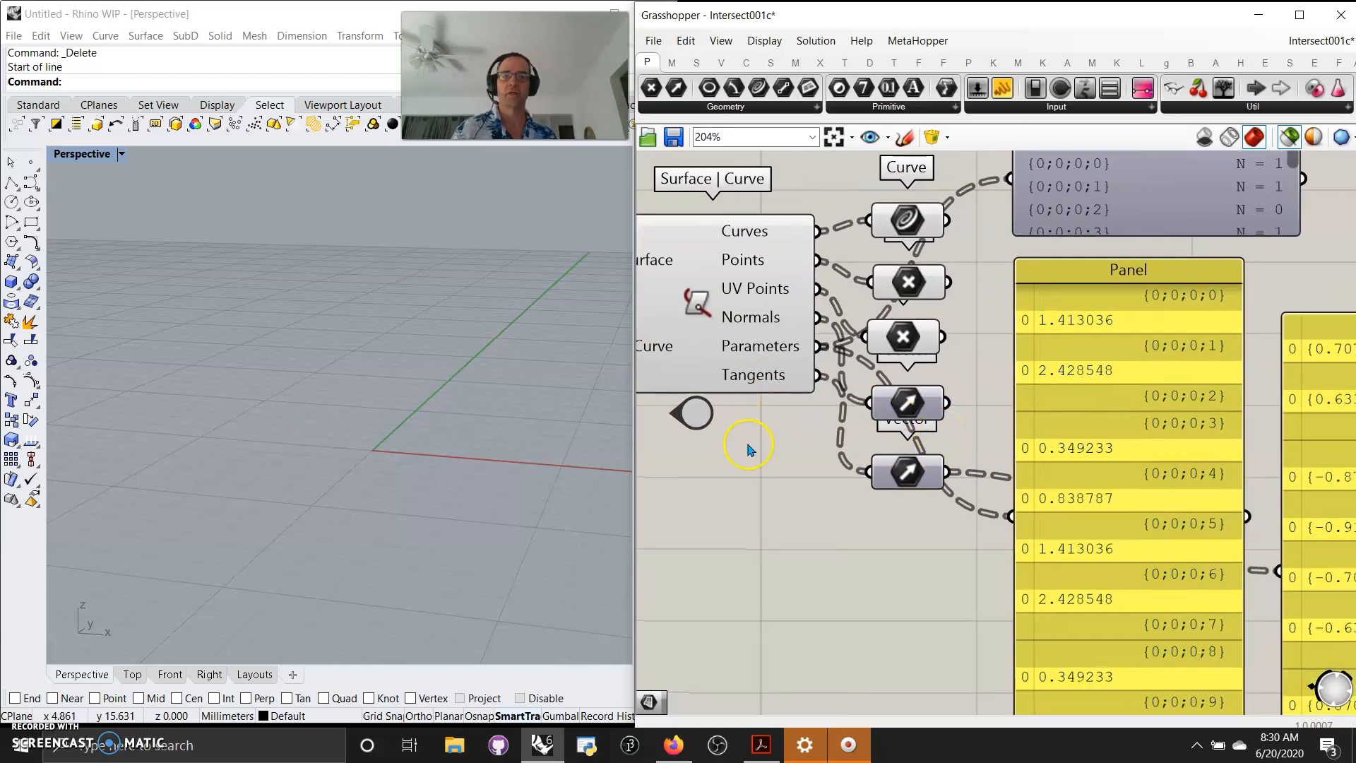
# Examine the Surface | Curve outputs and their panels across the example.
pyautogui.moveTo(1091, 600); pyautogui.dragTo(1057, 253)
pyautogui.click(970, 531)
pyautogui.moveTo(1018, 630); pyautogui.dragTo(783, 590, button='right')
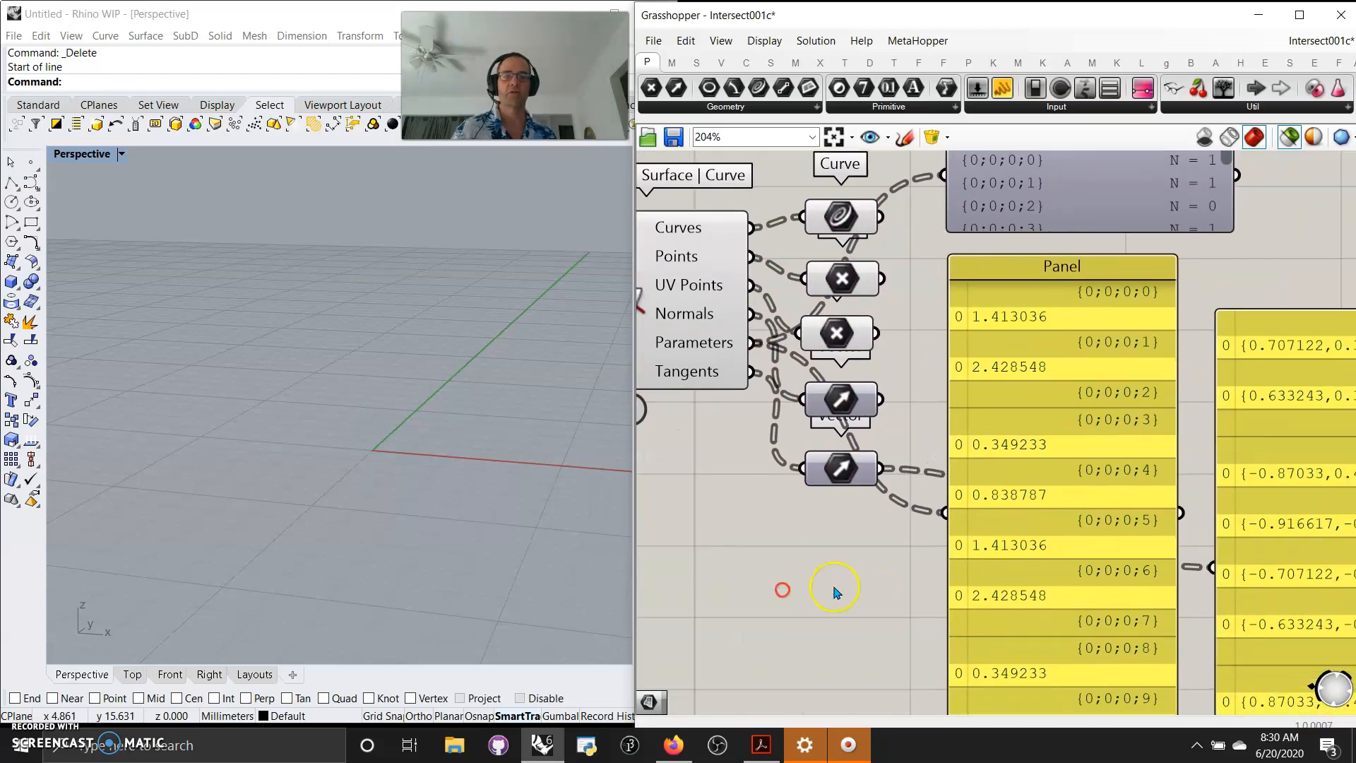
pyautogui.scroll(-4, 798, 565)
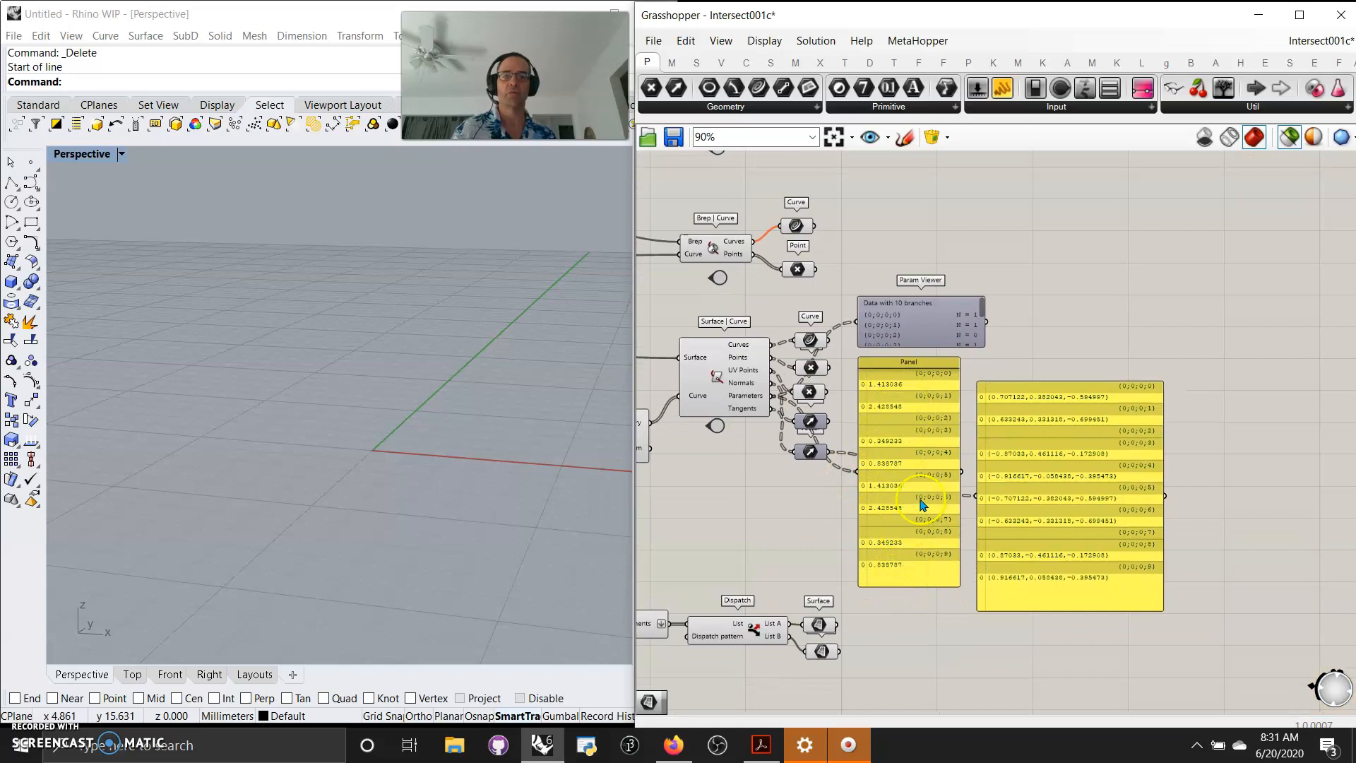
pyautogui.moveTo(754, 552); pyautogui.dragTo(1019, 540, button='right')
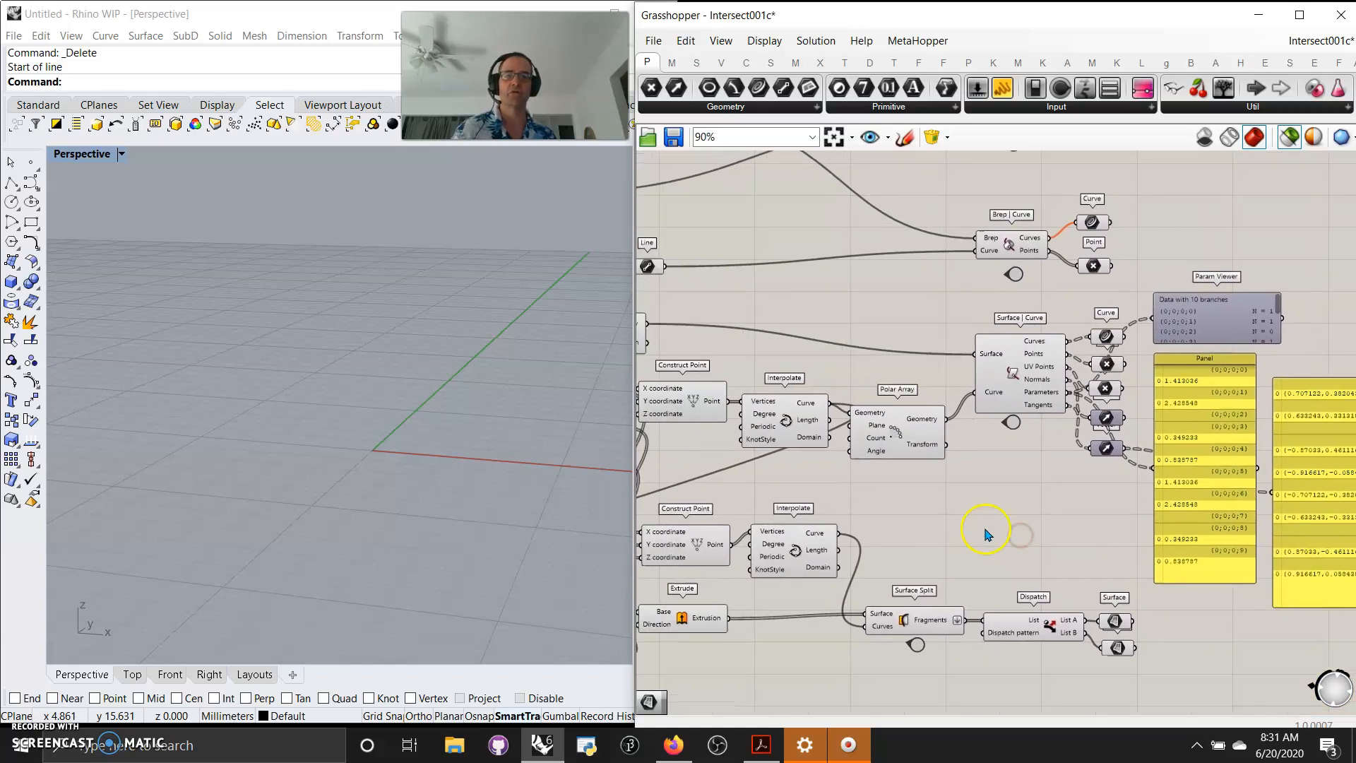
# Preview the Plane Surface, Rotate and Construct Point components to examine how the Surface | Curve example's inputs are built.
pyautogui.moveTo(949, 511); pyautogui.dragTo(1214, 524, button='right')
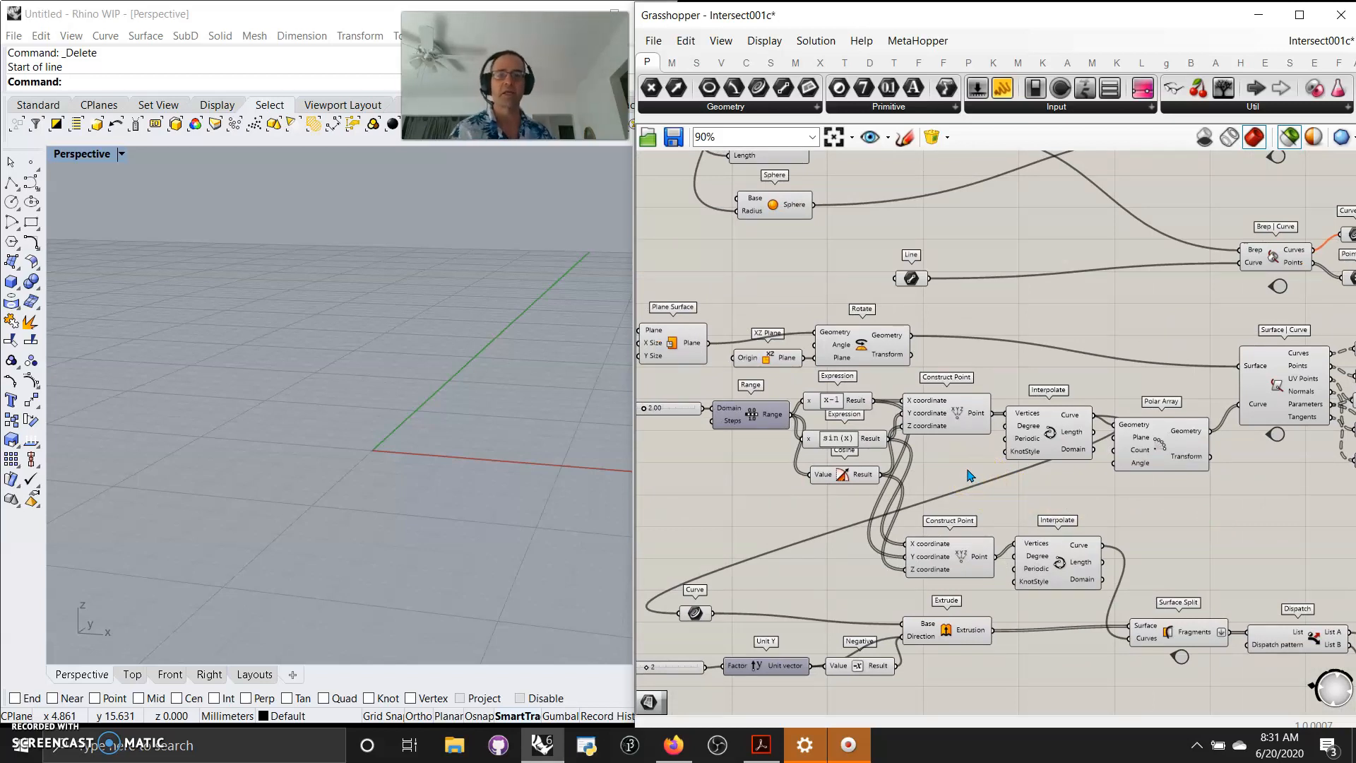
pyautogui.moveTo(735, 530); pyautogui.dragTo(906, 516, button='right')
pyautogui.scroll(3, 862, 448)
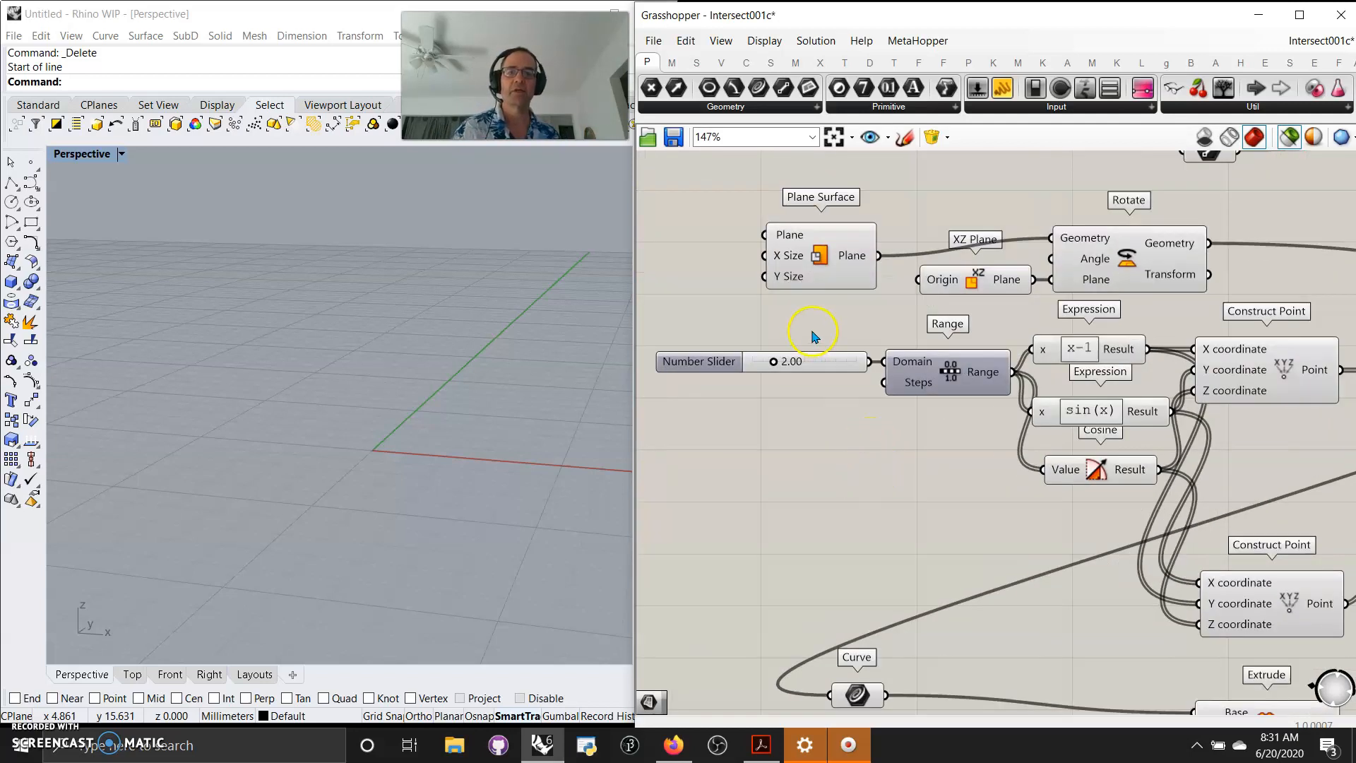
pyautogui.click(826, 263)
pyautogui.click(1099, 261)
pyautogui.moveTo(905, 502); pyautogui.dragTo(714, 508, button='right')
pyautogui.scroll(-4, 348, 449)
pyautogui.moveTo(480, 515); pyautogui.dragTo(455, 510, button='right')
pyautogui.moveTo(1072, 484); pyautogui.dragTo(1110, 489, button='right')
pyautogui.click(1110, 379)
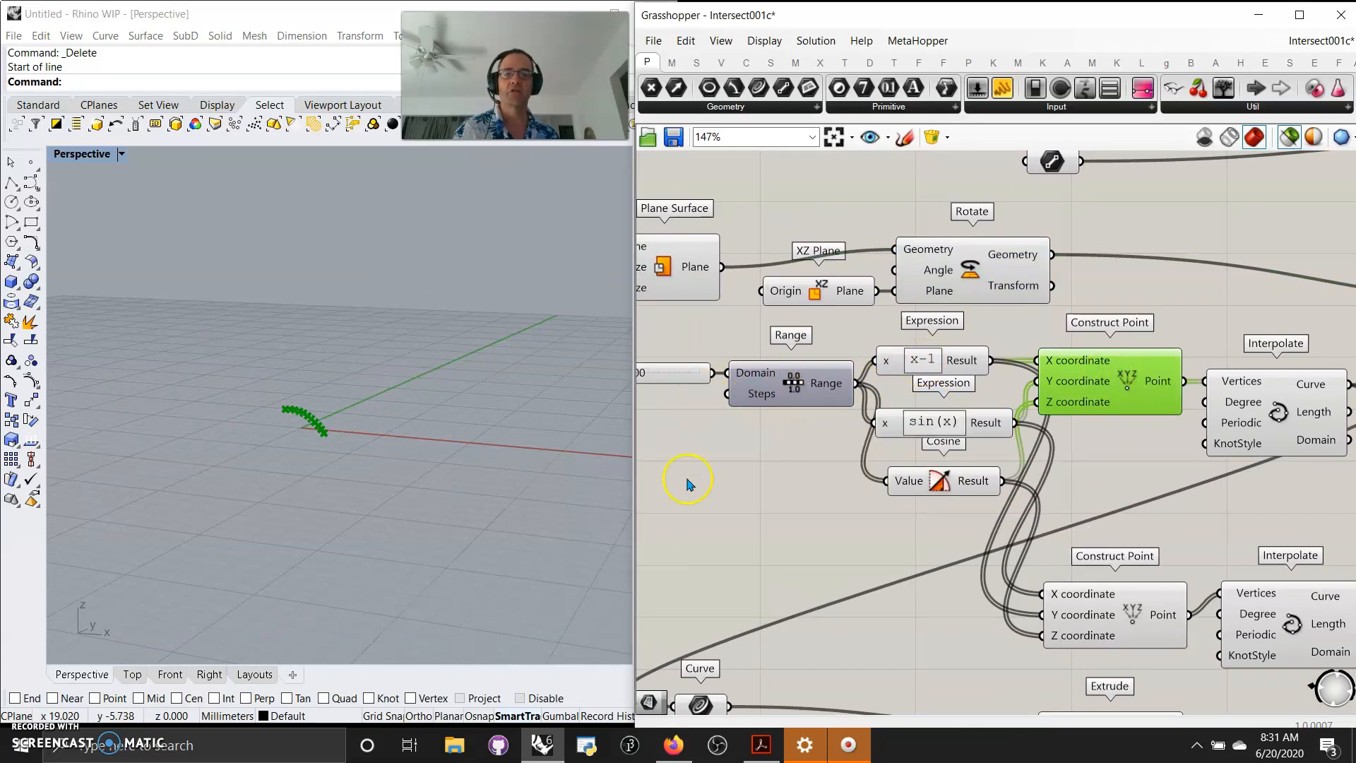
# Add a Construct Domain component between the 2.00 number slider and the Range component's Domain input.
pyautogui.moveTo(717, 481); pyautogui.dragTo(992, 465, button='right')
pyautogui.moveTo(928, 366); pyautogui.dragTo(919, 484)
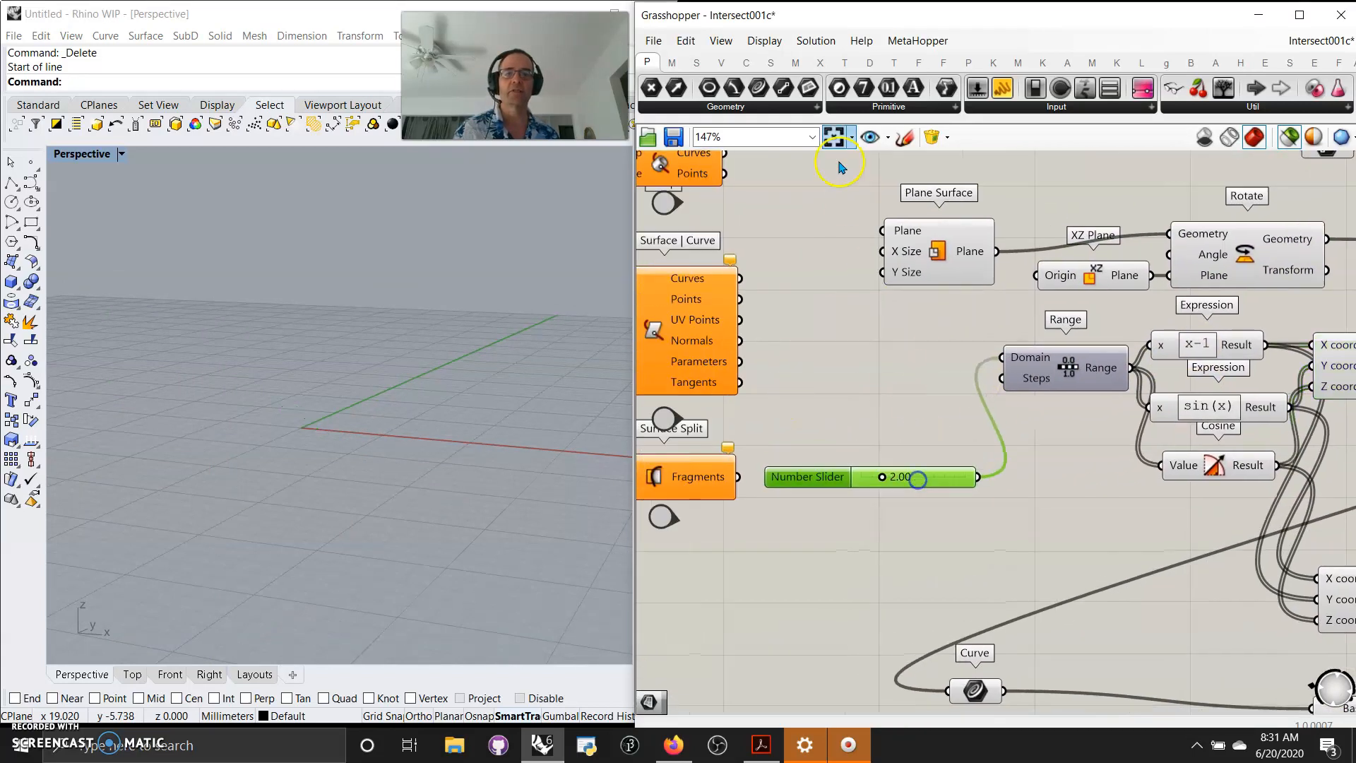
pyautogui.click(672, 61)
pyautogui.moveTo(650, 89); pyautogui.dragTo(894, 382)
pyautogui.moveTo(978, 387); pyautogui.dragTo(981, 382)
pyautogui.moveTo(978, 479); pyautogui.dragTo(818, 405)
pyautogui.moveTo(902, 392); pyautogui.dragTo(906, 383)
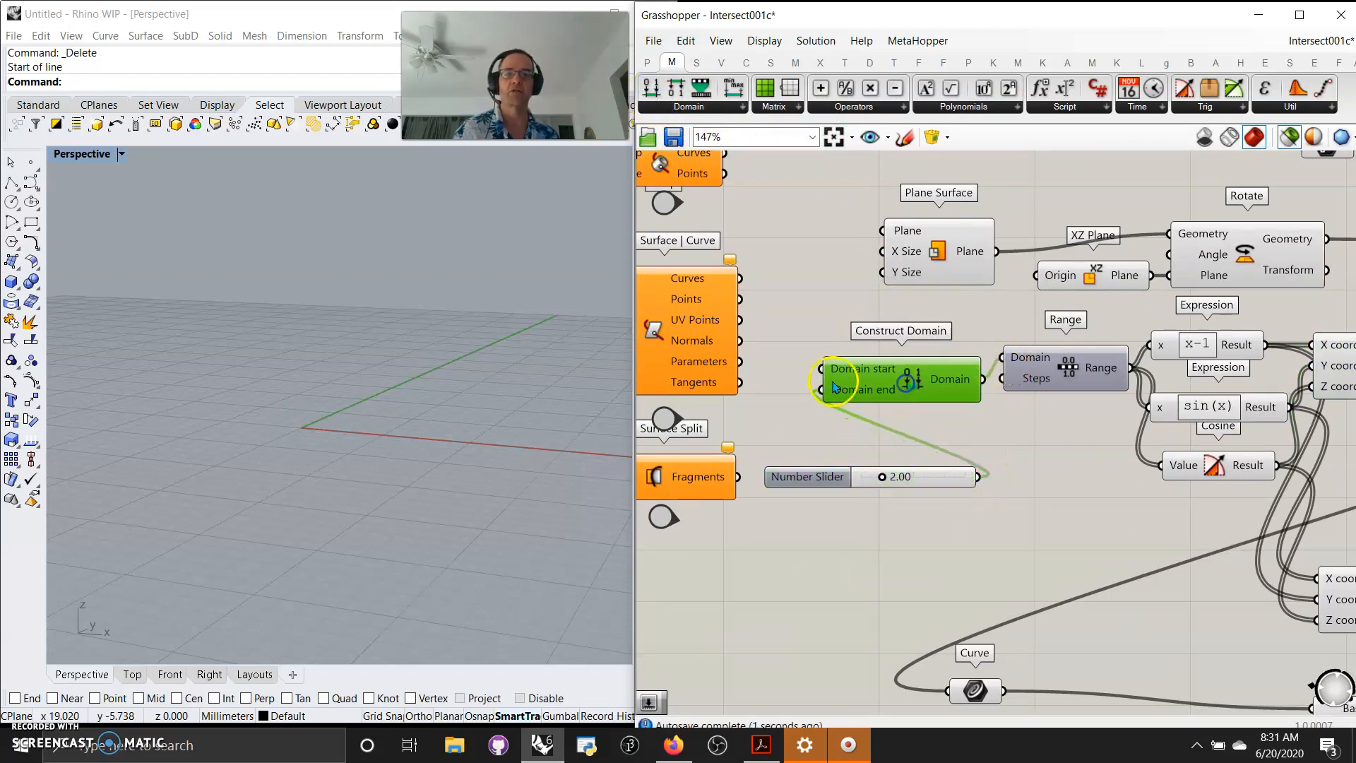
pyautogui.click(839, 385)
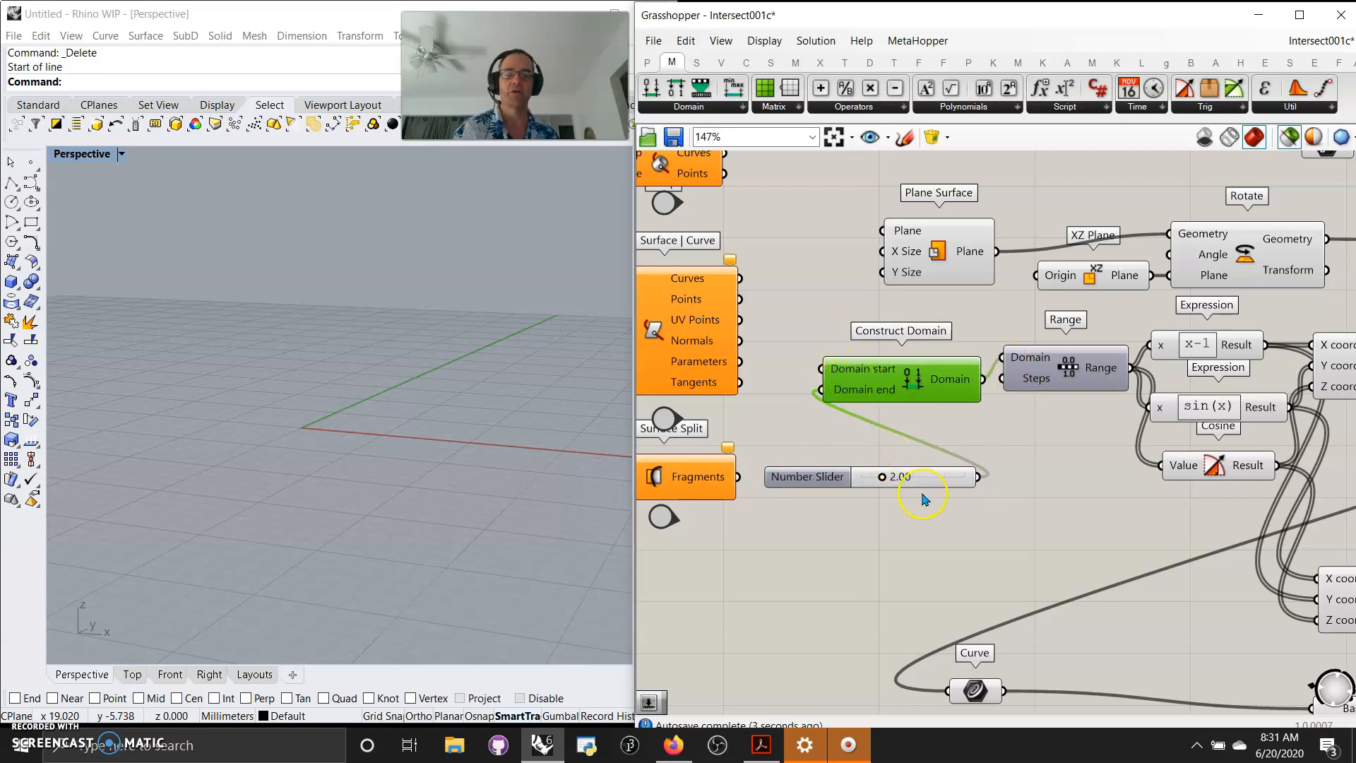
# Preview the Rotate component and inspect the sin(x) expression in the Expression Designer without changing it.
pyautogui.moveTo(1081, 549); pyautogui.dragTo(1032, 526, button='right')
pyautogui.click(1163, 279)
pyautogui.moveTo(1072, 582); pyautogui.dragTo(846, 552, button='right')
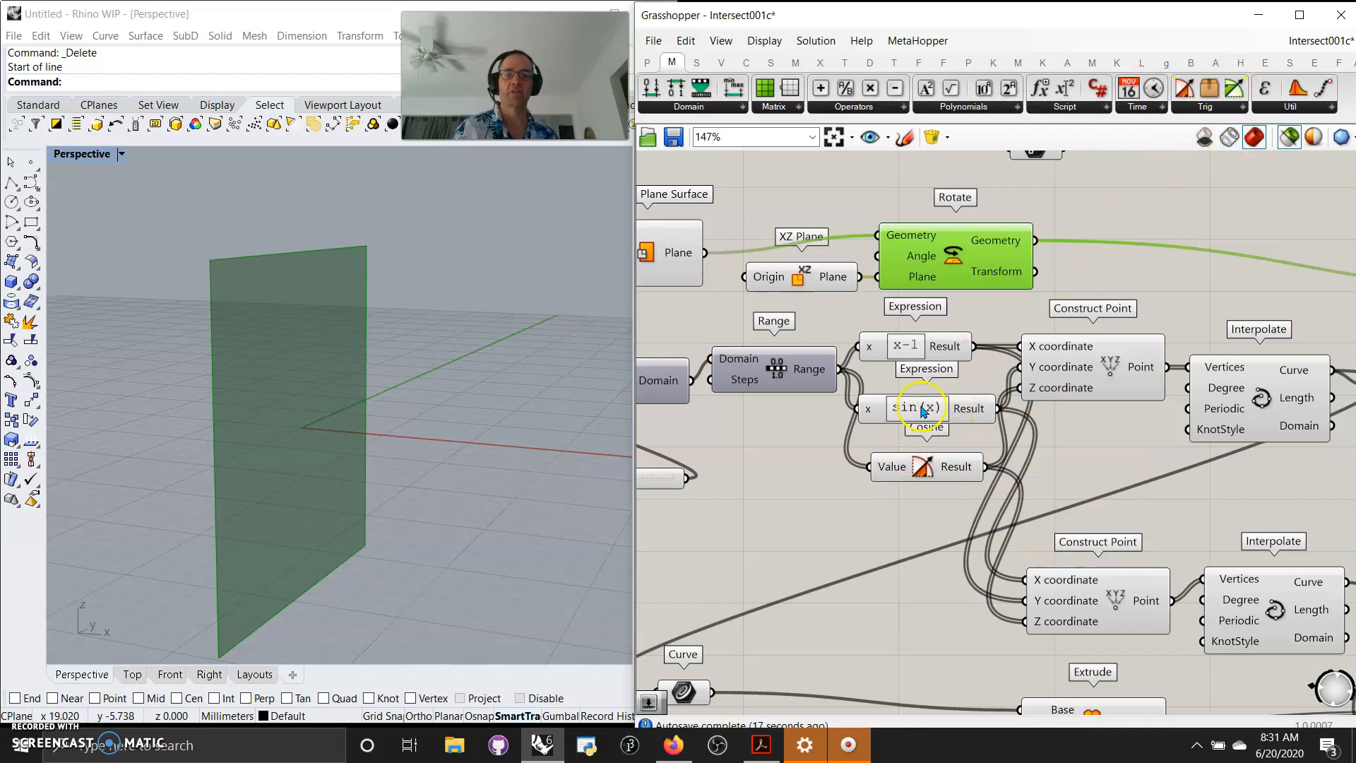
pyautogui.doubleClick(921, 415)
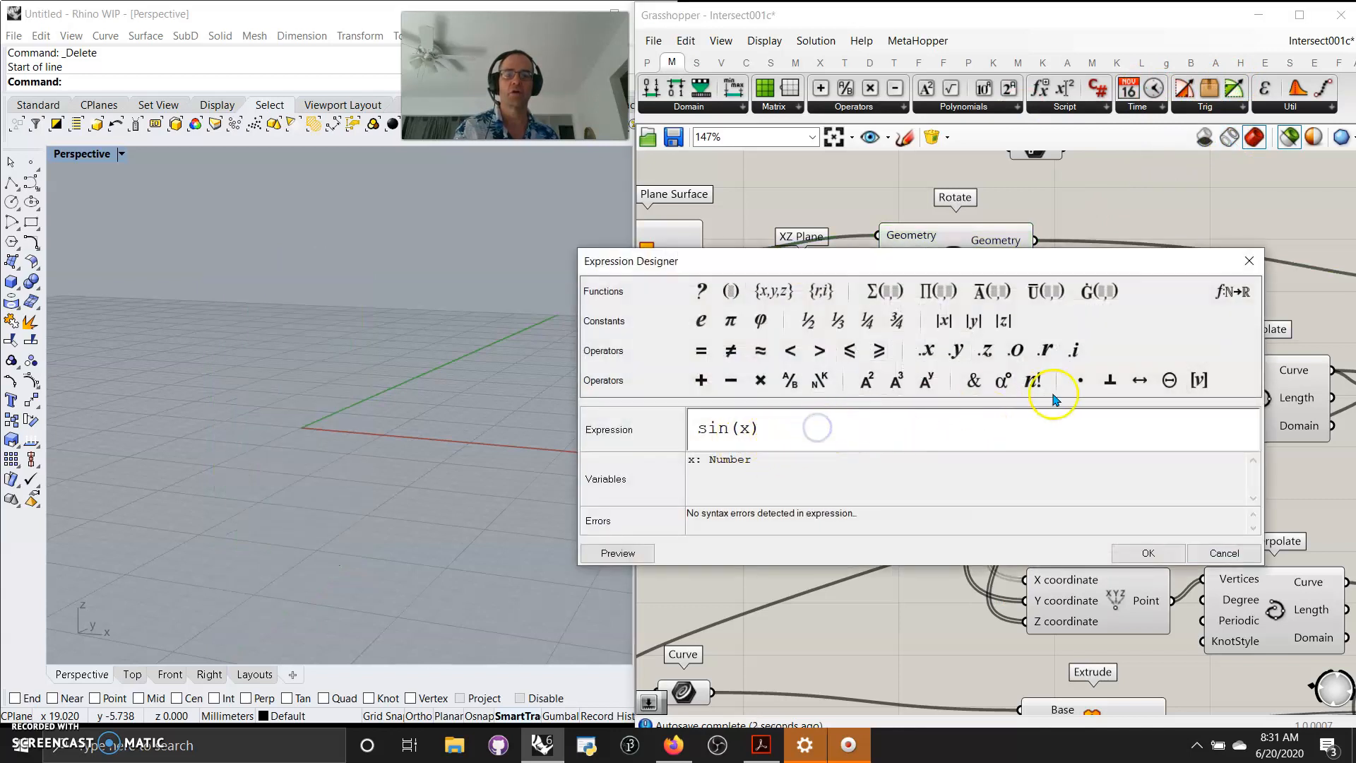
pyautogui.click(1198, 555)
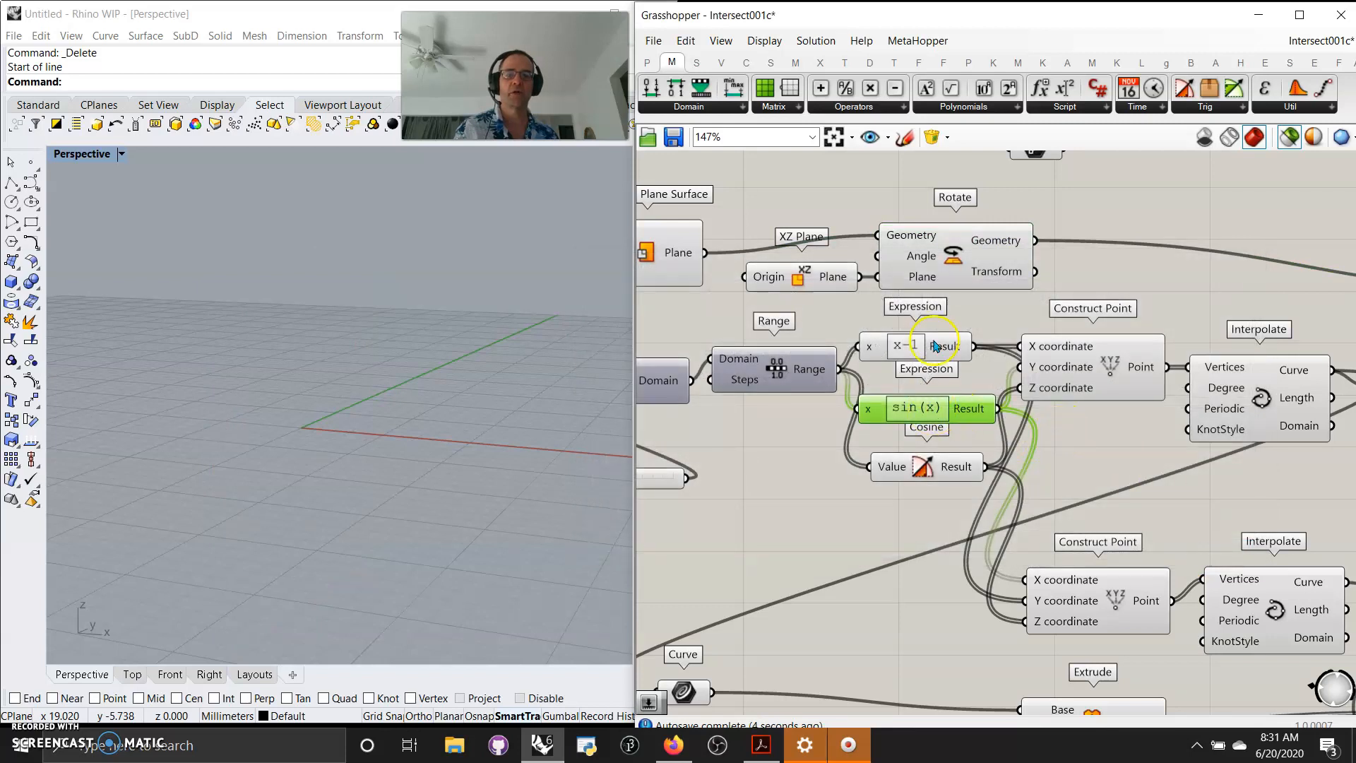
# Preview the x-1 expression, Construct Point, Interpolate and Rotate components in turn to trace the curve construction.
pyautogui.click(921, 346)
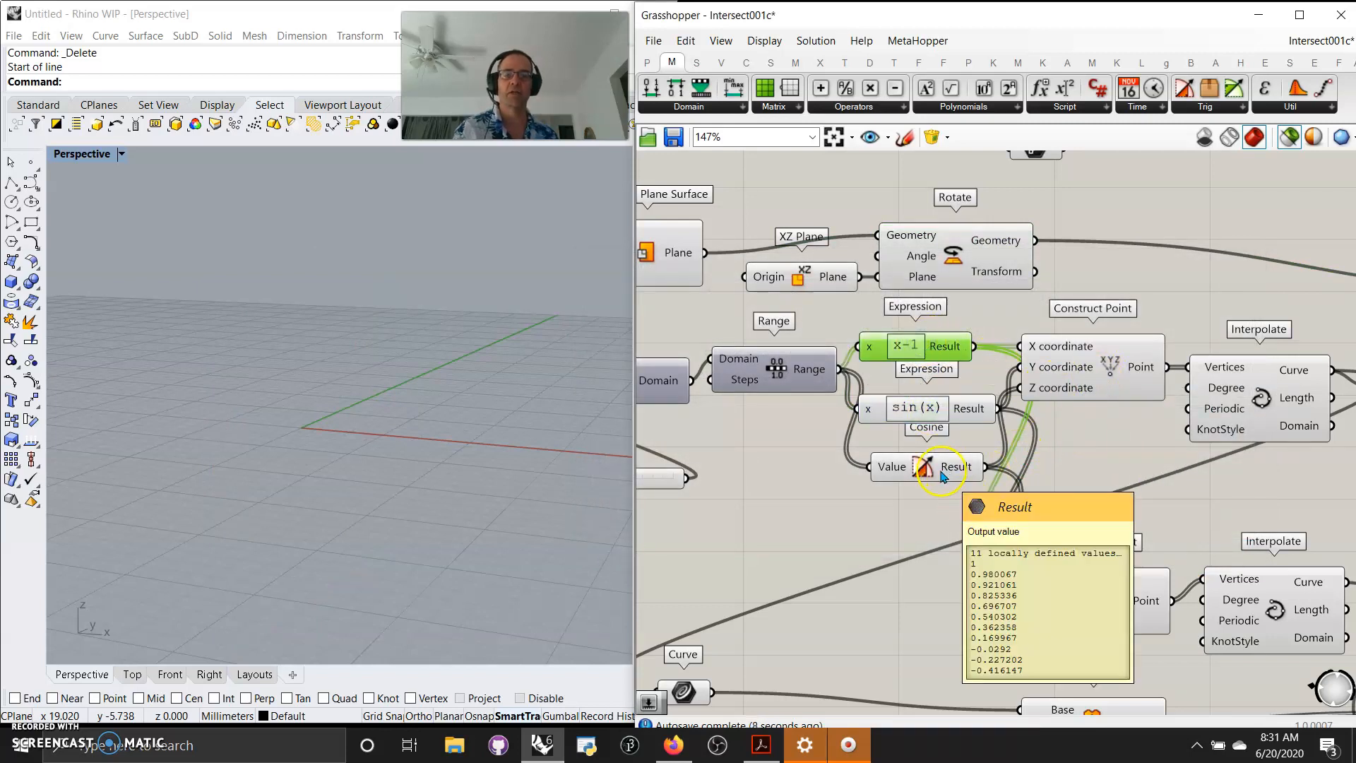
pyautogui.click(1084, 389)
pyautogui.moveTo(370, 508); pyautogui.dragTo(428, 496, button='right')
pyautogui.scroll(4, 369, 576)
pyautogui.scroll(2, 299, 515)
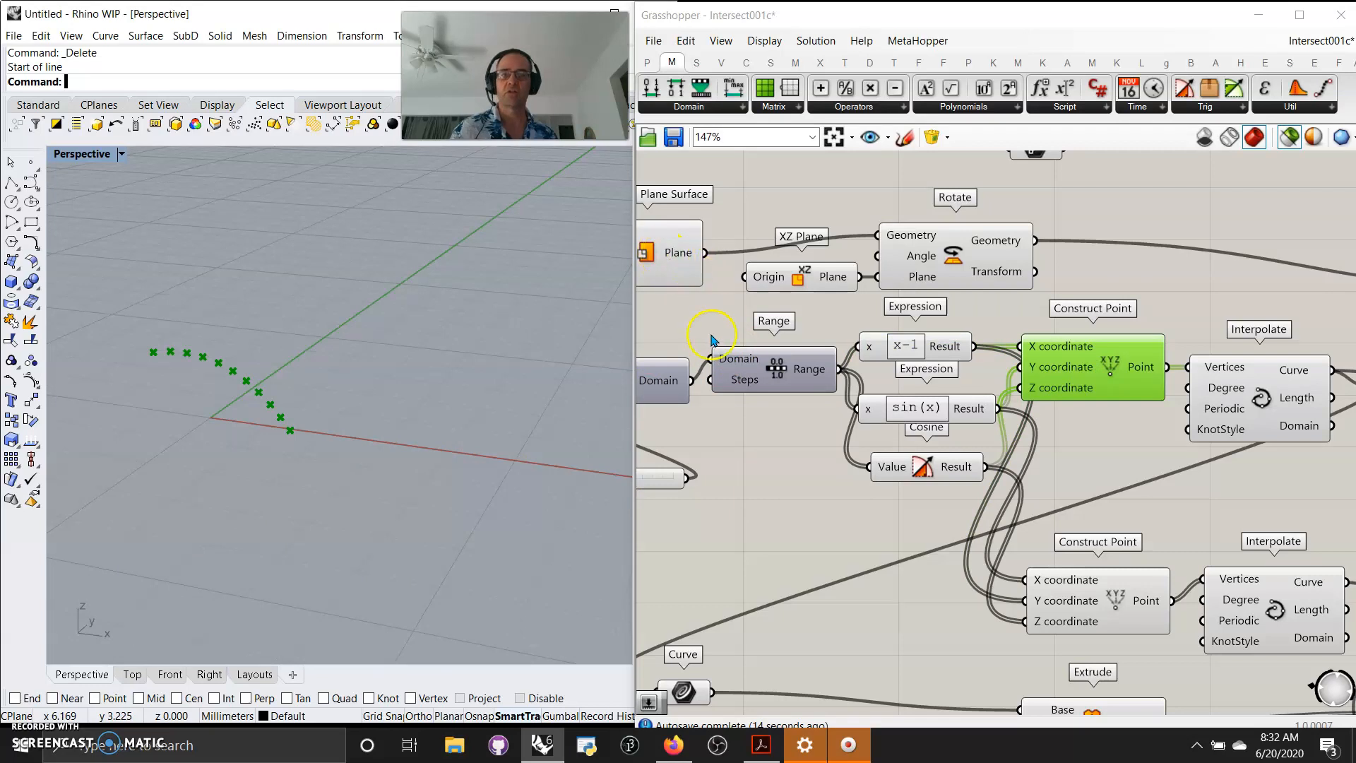
pyautogui.keyDown('shift'); pyautogui.click(946, 261); pyautogui.keyUp('shift')
pyautogui.moveTo(407, 402); pyautogui.dragTo(476, 448, button='right')
pyautogui.moveTo(1192, 508); pyautogui.dragTo(1037, 474, button='right')
pyautogui.click(1110, 382)
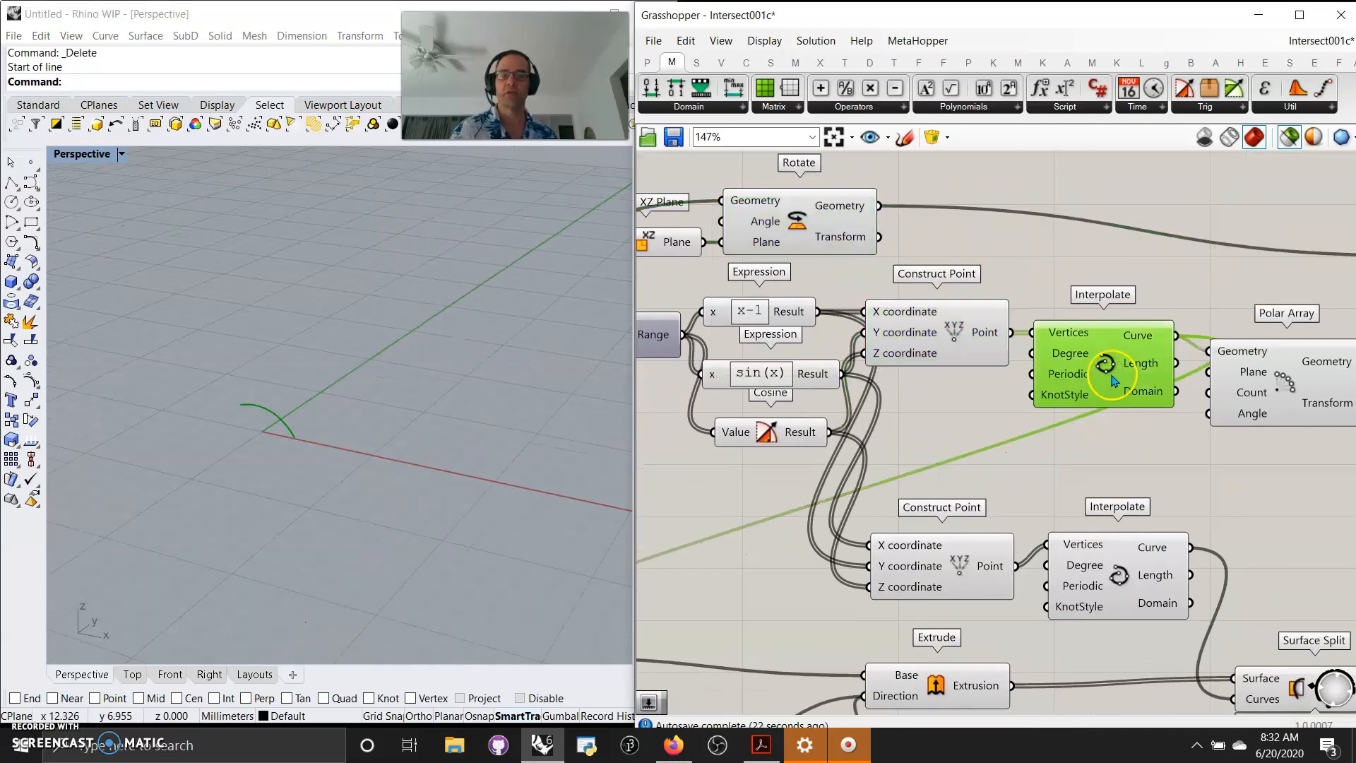
pyautogui.keyDown('shift'); pyautogui.click(810, 231); pyautogui.keyUp('shift')
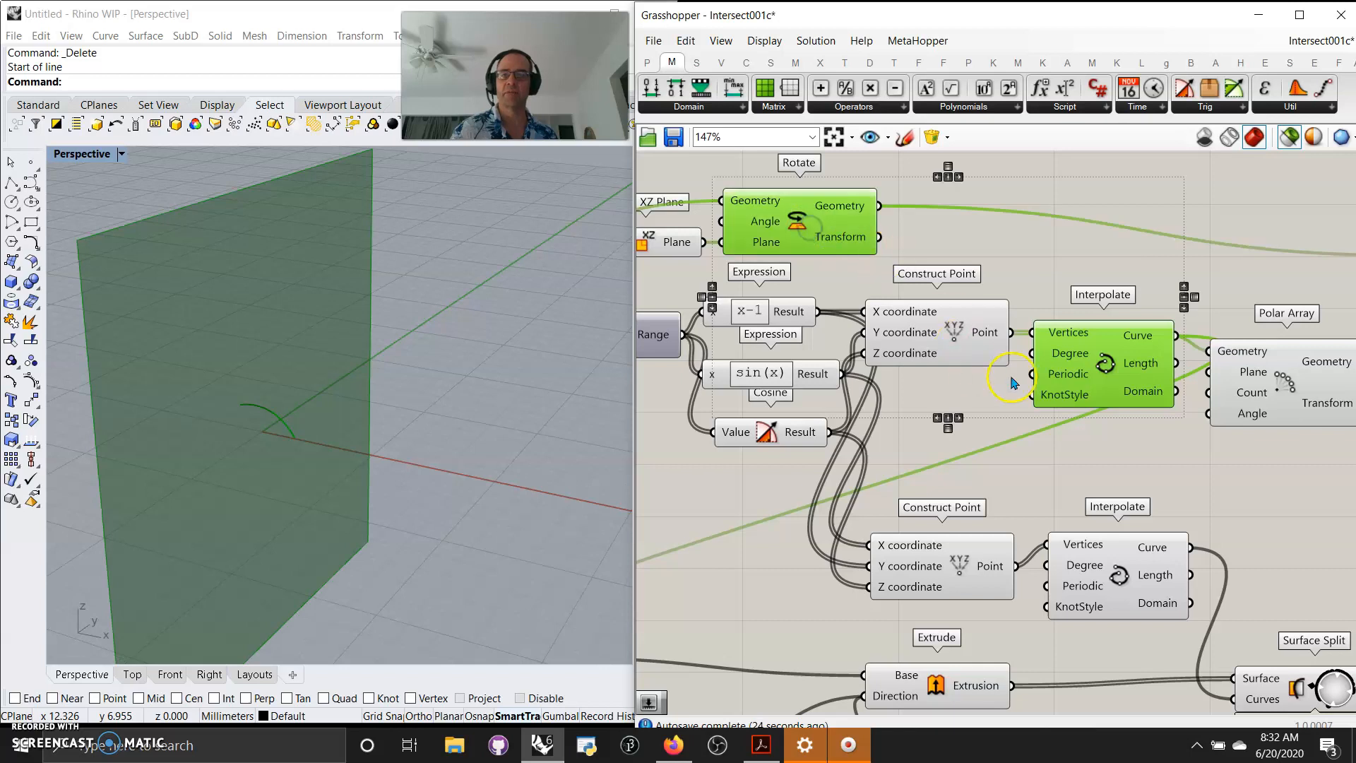
# Preview the Polar Array output and switch the Rhino viewport to the four-view layout.
pyautogui.moveTo(1151, 457); pyautogui.dragTo(1040, 446, button='right')
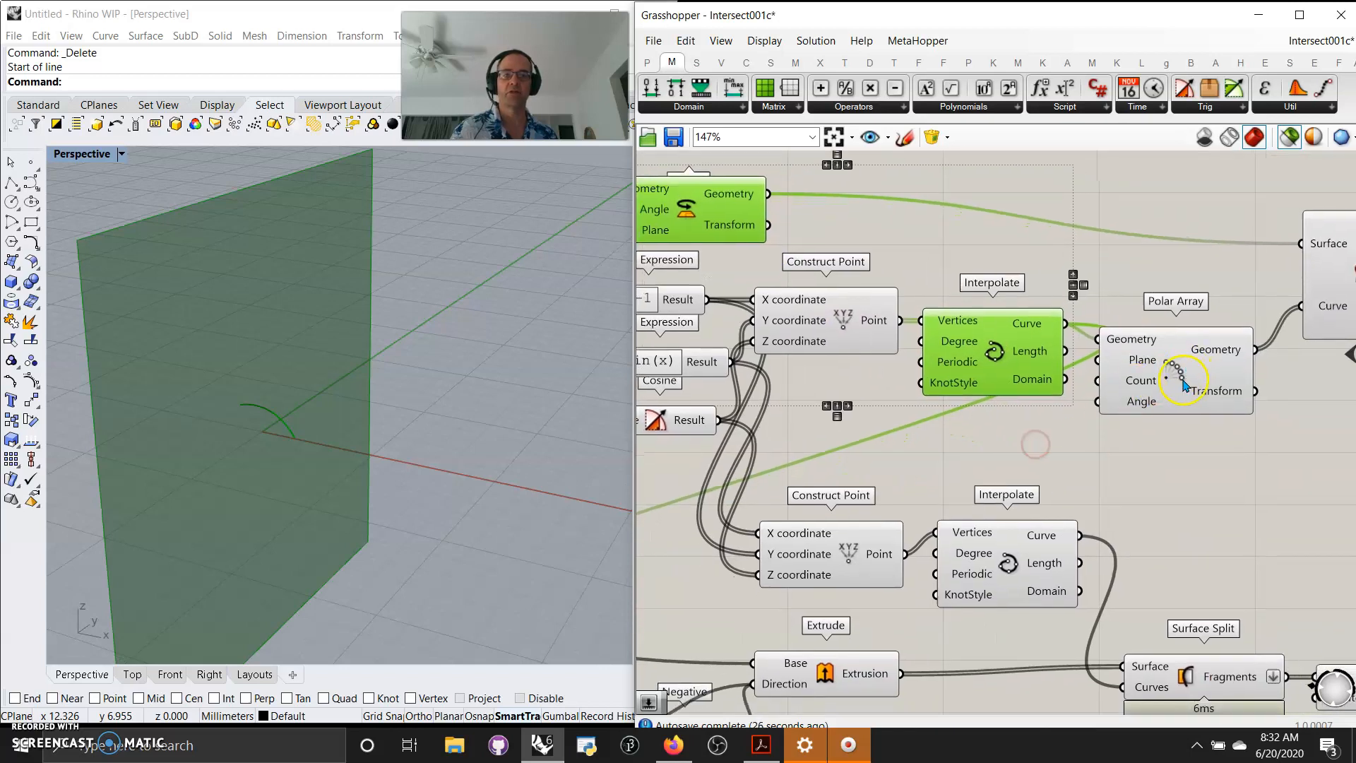
pyautogui.keyDown('shift'); pyautogui.click(1176, 373); pyautogui.keyUp('shift')
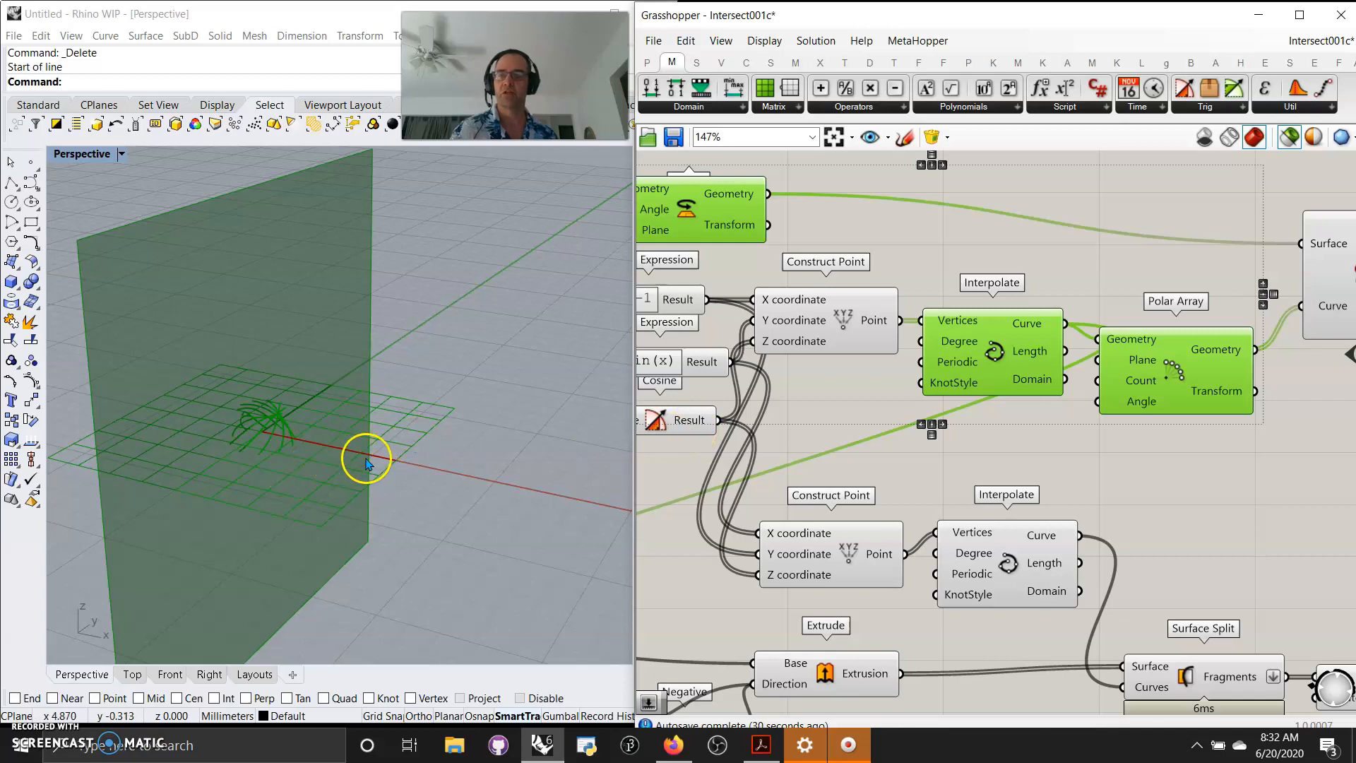
pyautogui.moveTo(324, 455)
pyautogui.mouseDown(button='right')
pyautogui.moveTo(312, 468)
pyautogui.moveTo(339, 474)
pyautogui.mouseUp(button='right')
pyautogui.doubleClick(83, 155)
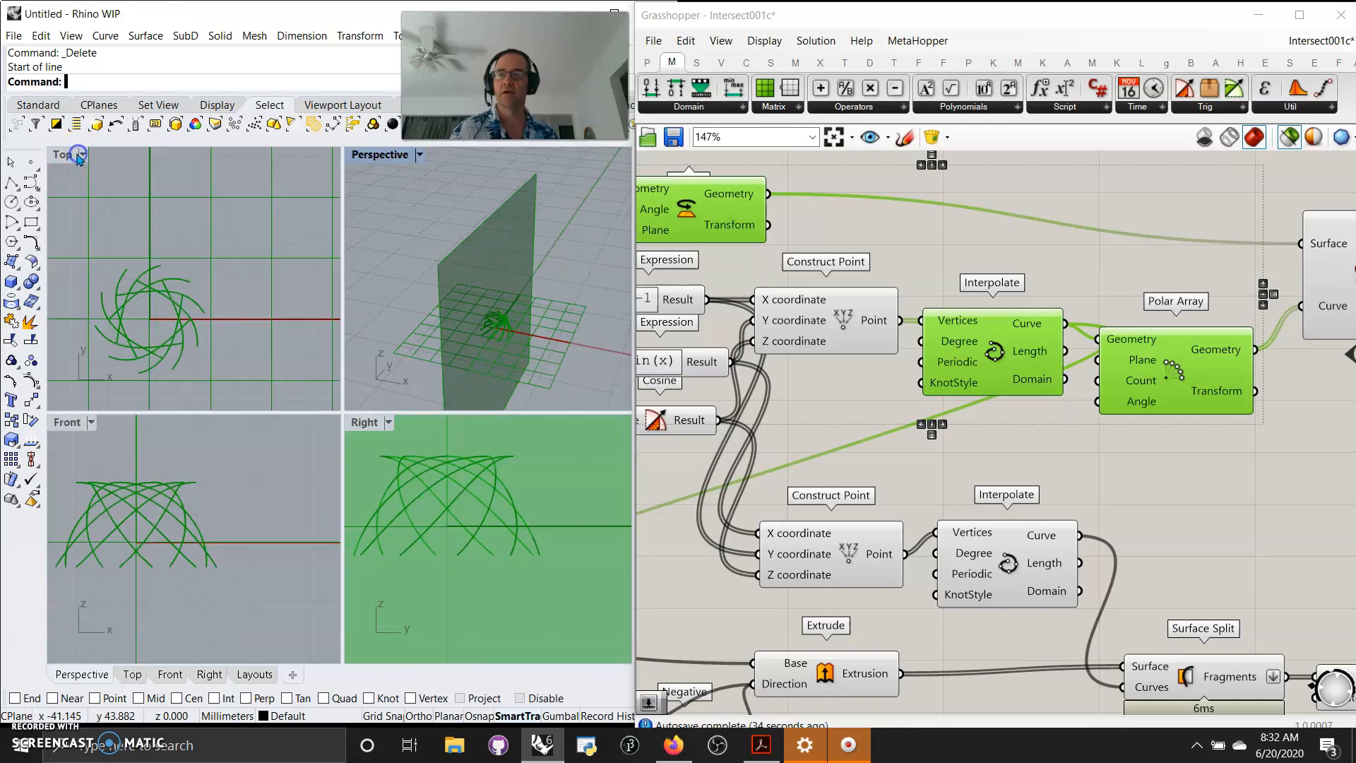
pyautogui.moveTo(151, 328); pyautogui.dragTo(189, 286, button='right')
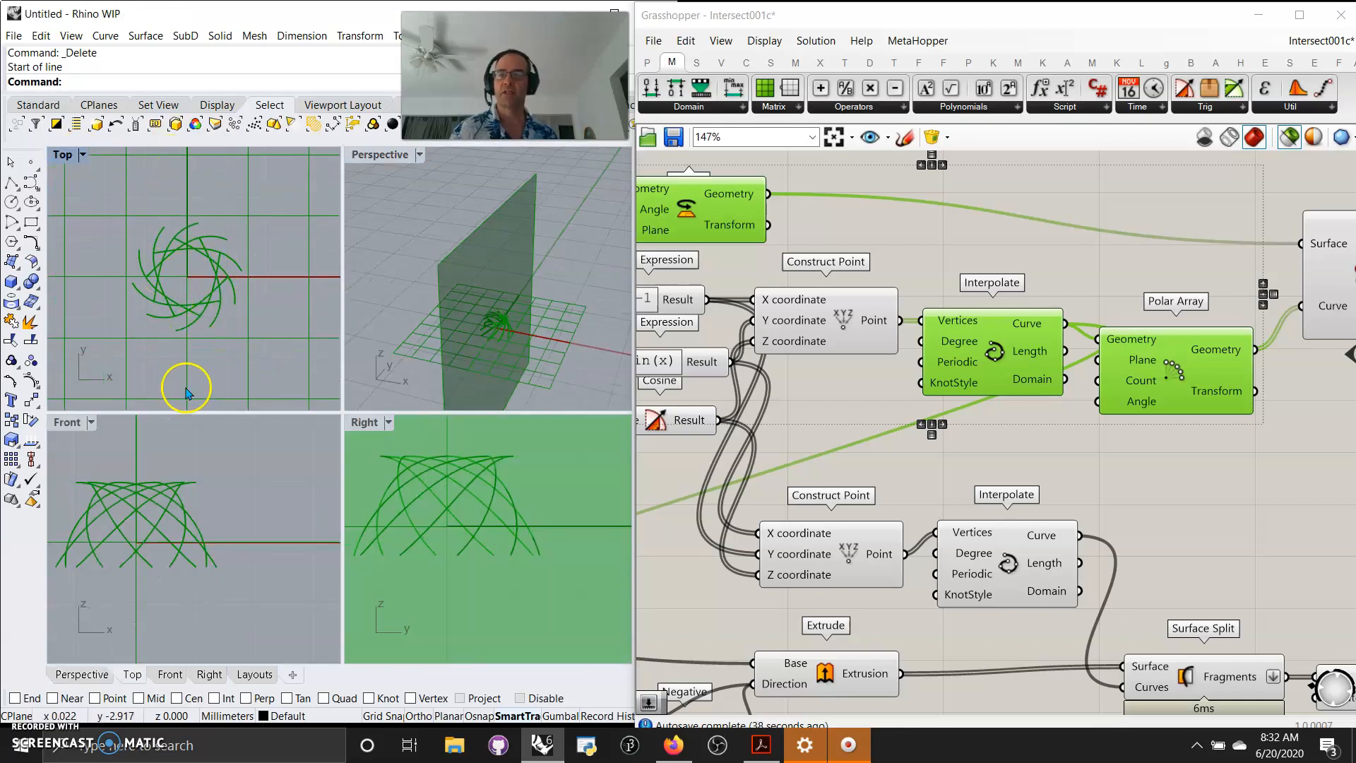
# Preview the Surface | Curve intersection curves and points in the viewports.
pyautogui.moveTo(1134, 472); pyautogui.dragTo(854, 457, button='right')
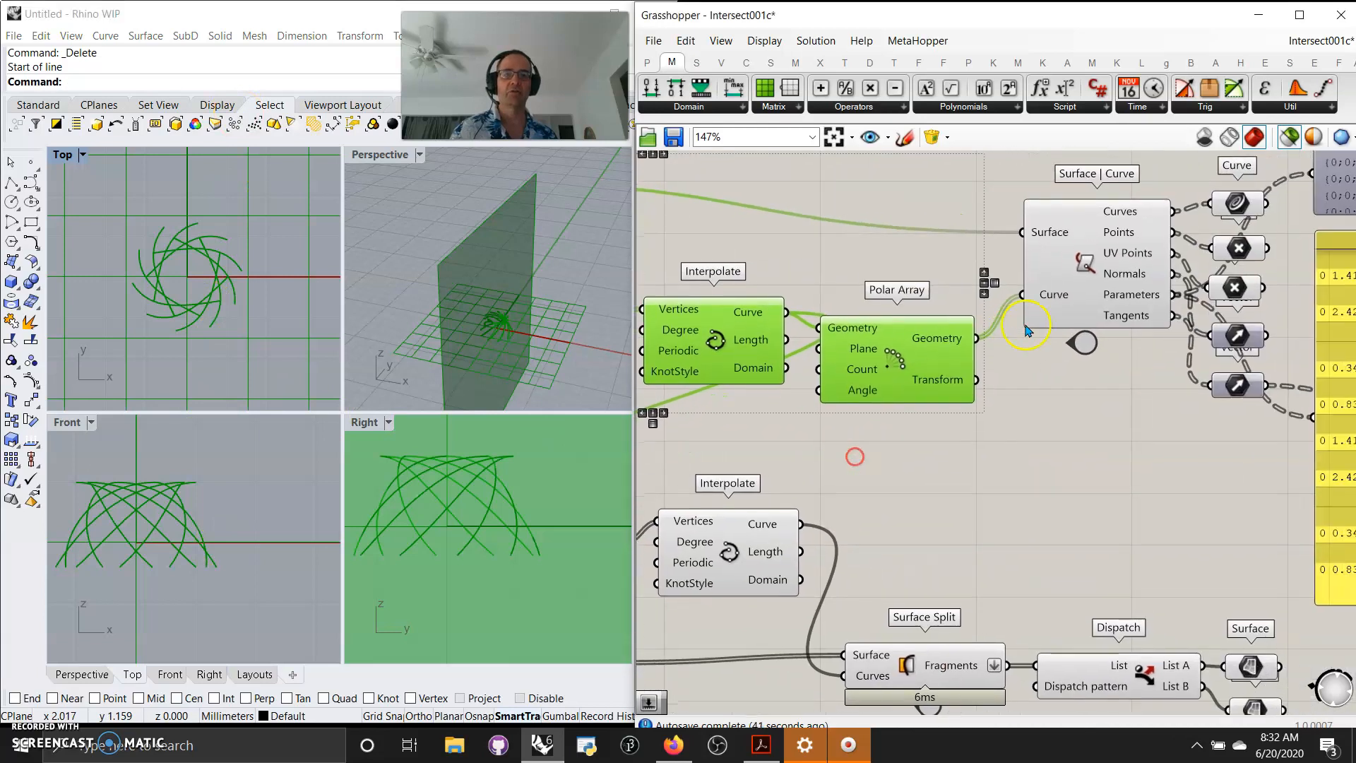
pyautogui.moveTo(1126, 372); pyautogui.dragTo(950, 430, button='right')
pyautogui.click(1061, 263)
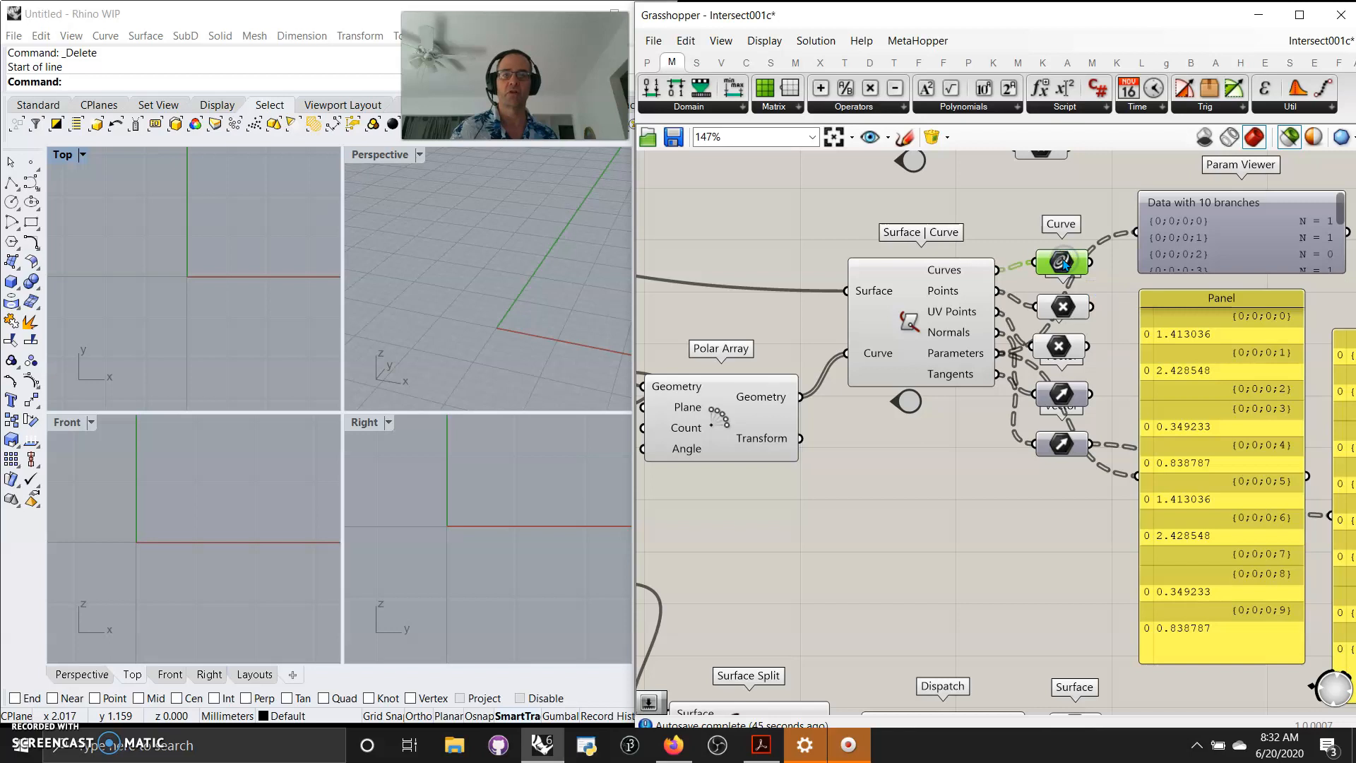
pyautogui.click(1063, 307)
pyautogui.scroll(5, 515, 332)
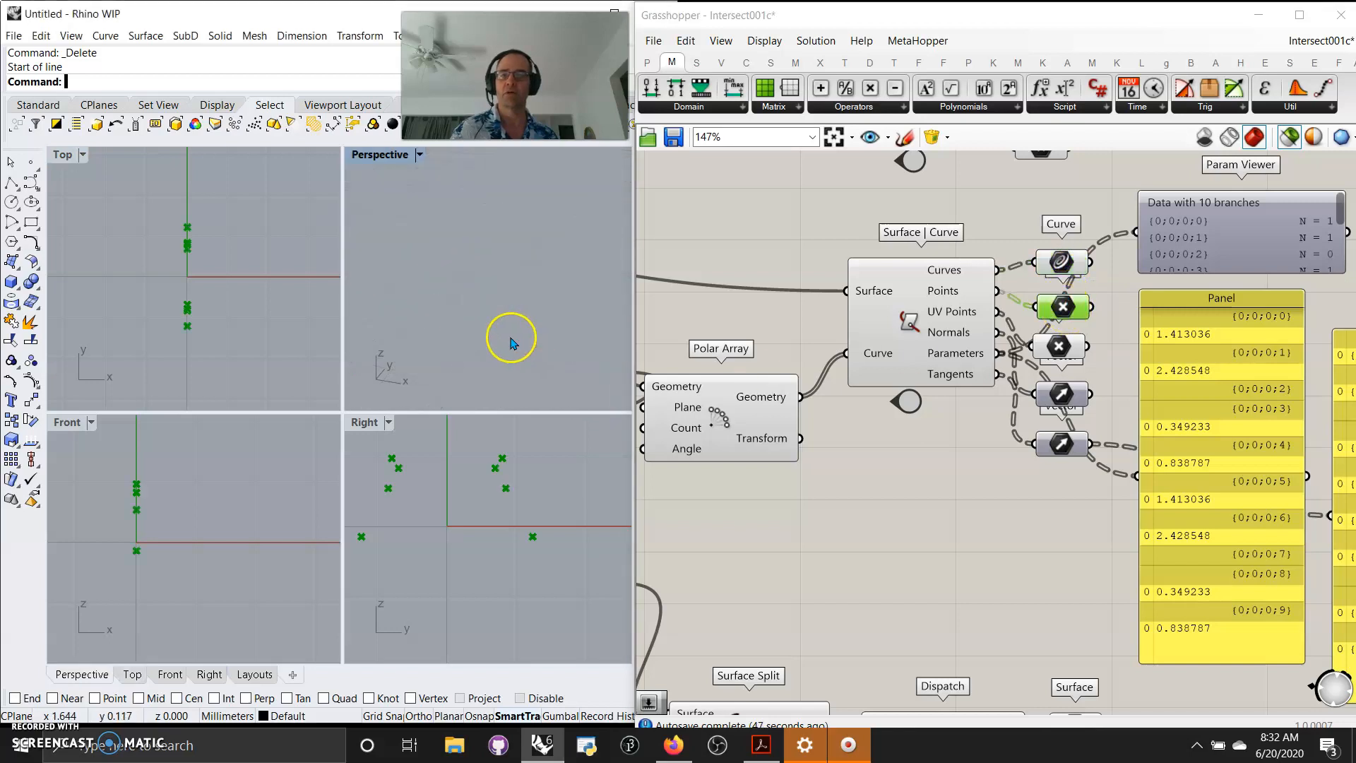
pyautogui.scroll(-5, 507, 339)
pyautogui.moveTo(539, 348); pyautogui.dragTo(521, 341, button='right')
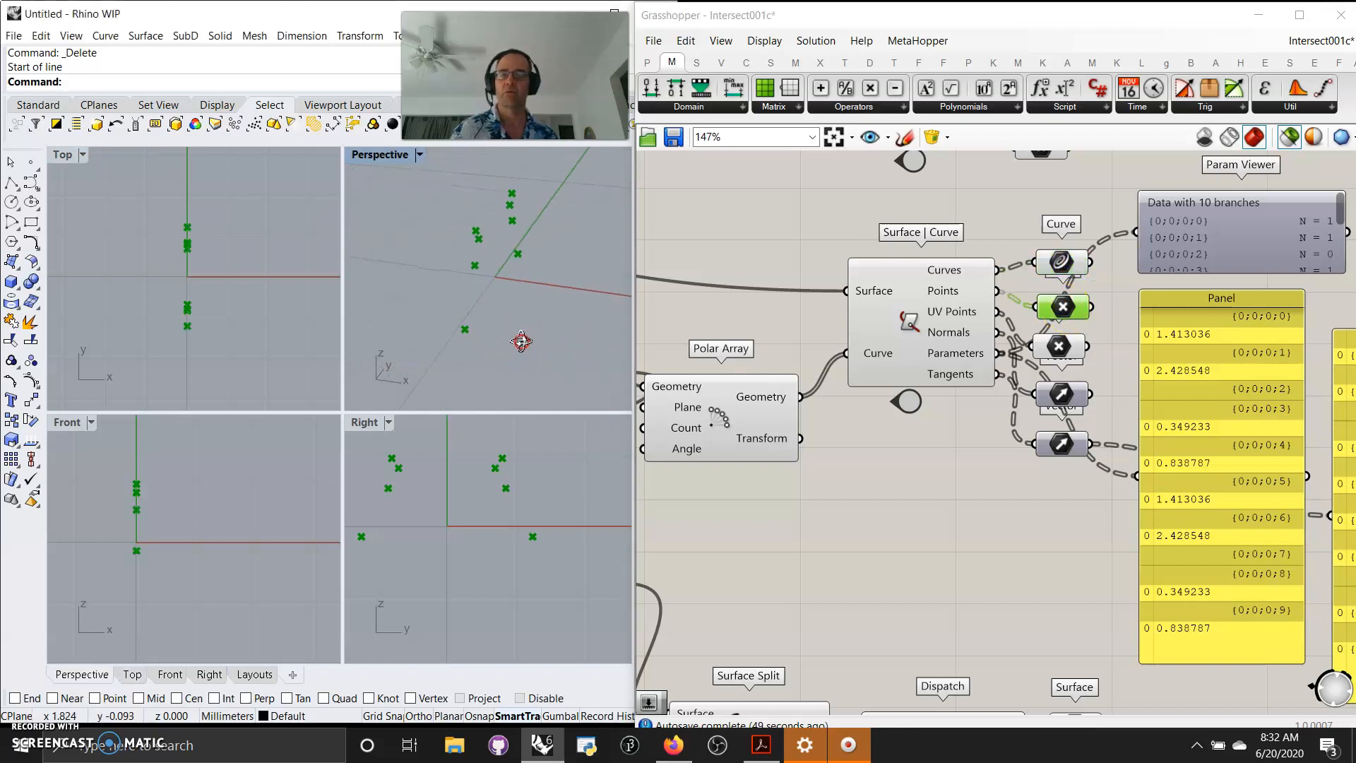
pyautogui.moveTo(683, 445); pyautogui.dragTo(833, 443, button='right')
# Create a number slider set to 2 and connect it to the Polar Array's Count input.
pyautogui.doubleClick(722, 489)
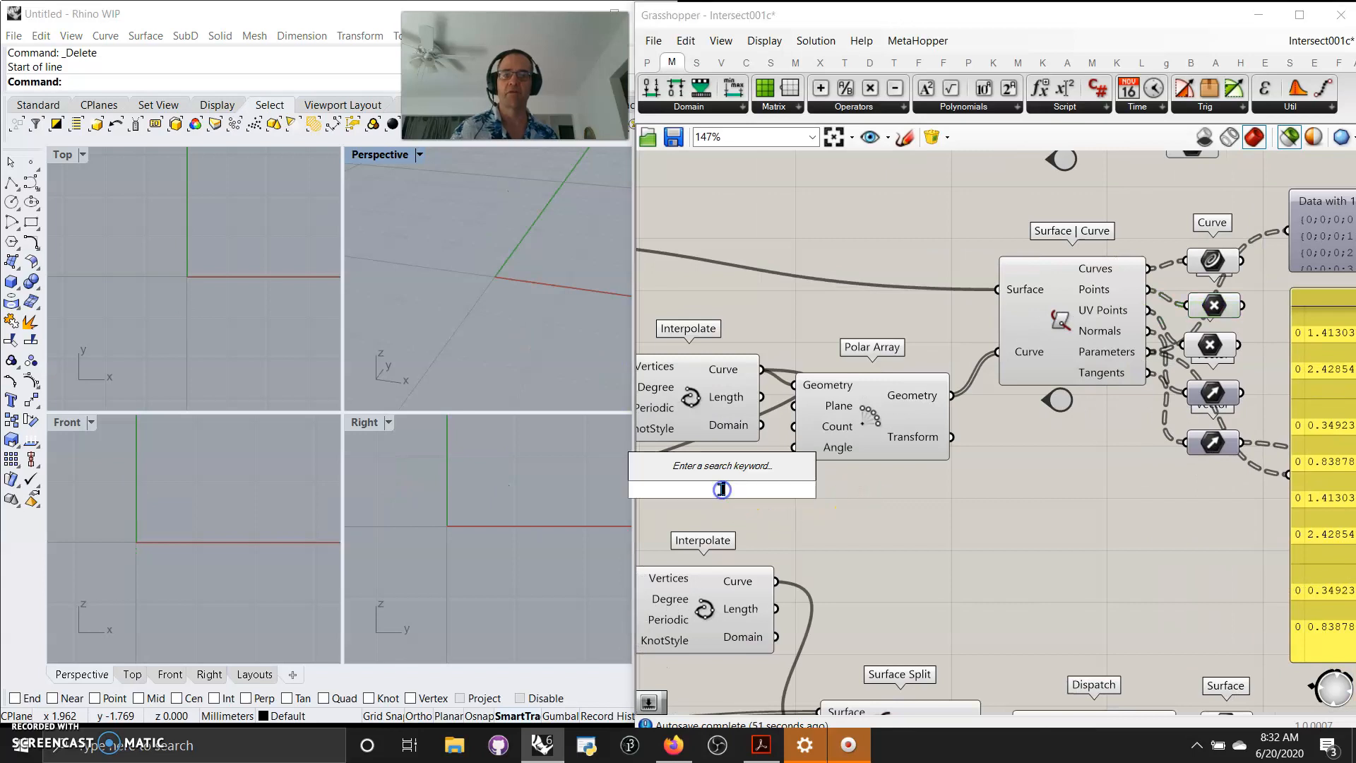
pyautogui.write('2')
pyautogui.press('Return')
pyautogui.moveTo(793, 494); pyautogui.dragTo(720, 494)
pyautogui.moveTo(778, 458); pyautogui.dragTo(790, 437)
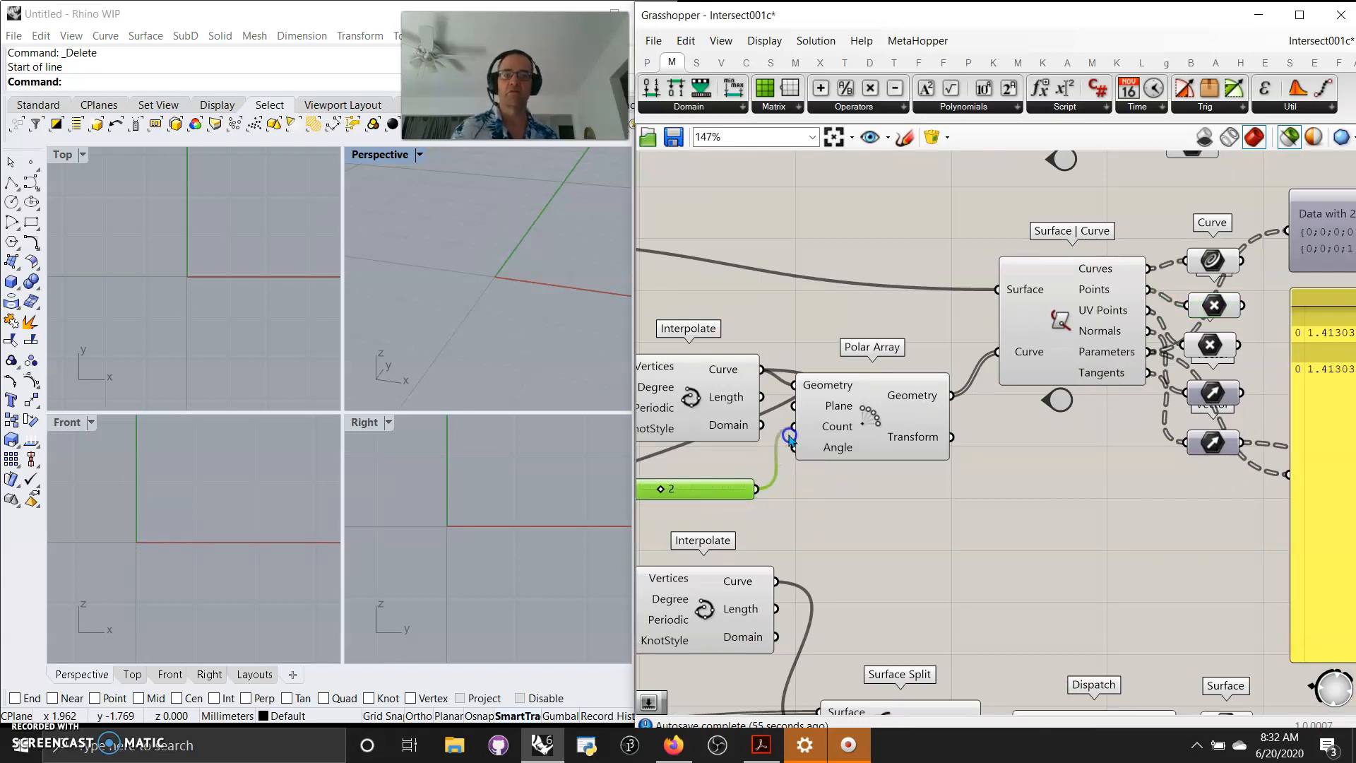
# Raise the Polar Array count slider to 8 while previewing the surface, intersection points and arrayed curves.
pyautogui.moveTo(1057, 477); pyautogui.dragTo(1168, 587, button='right')
pyautogui.moveTo(763, 423); pyautogui.dragTo(993, 432, button='right')
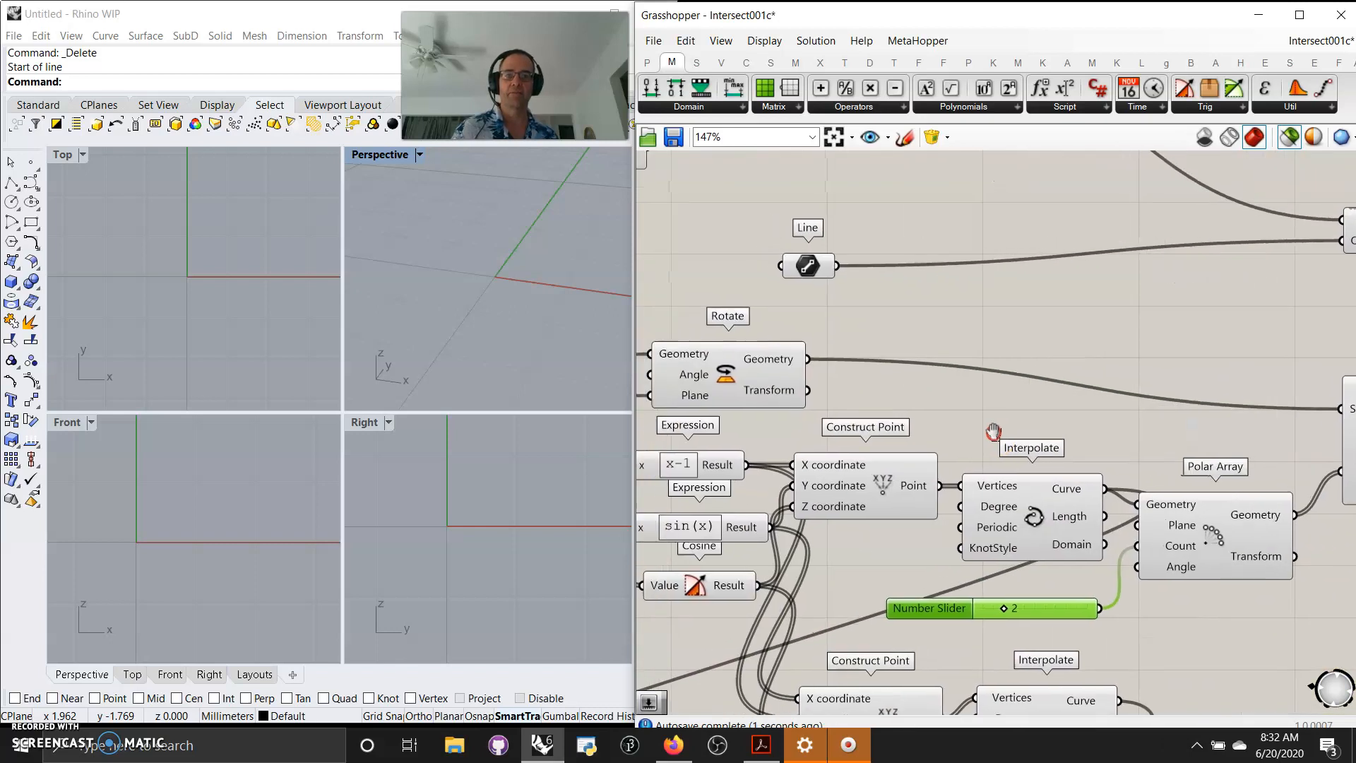
pyautogui.keyDown('shift'); pyautogui.click(747, 384); pyautogui.keyUp('shift')
pyautogui.moveTo(1131, 406); pyautogui.dragTo(839, 299, button='right')
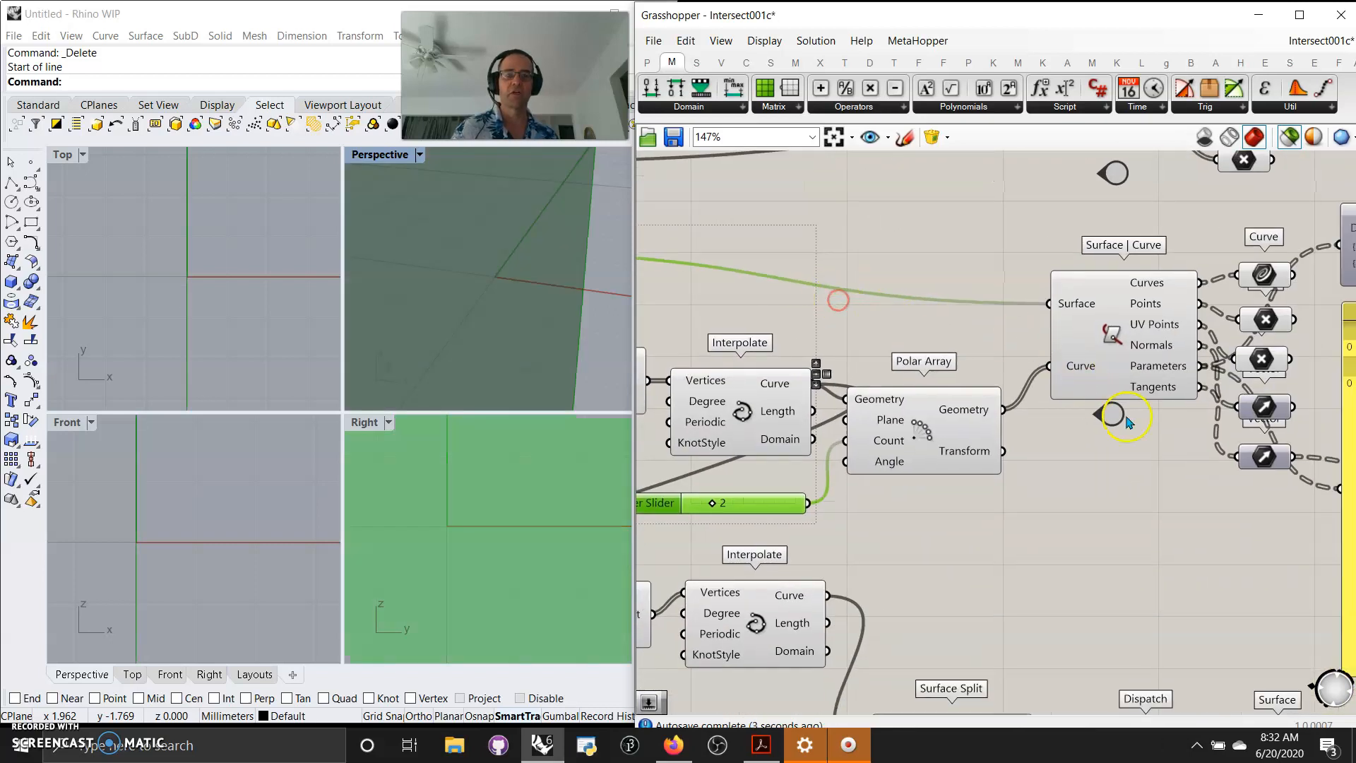
pyautogui.moveTo(1130, 441); pyautogui.dragTo(1115, 446, button='right')
pyautogui.keyDown('shift'); pyautogui.click(1232, 324); pyautogui.keyUp('shift')
pyautogui.moveTo(941, 595); pyautogui.dragTo(1103, 544, button='right')
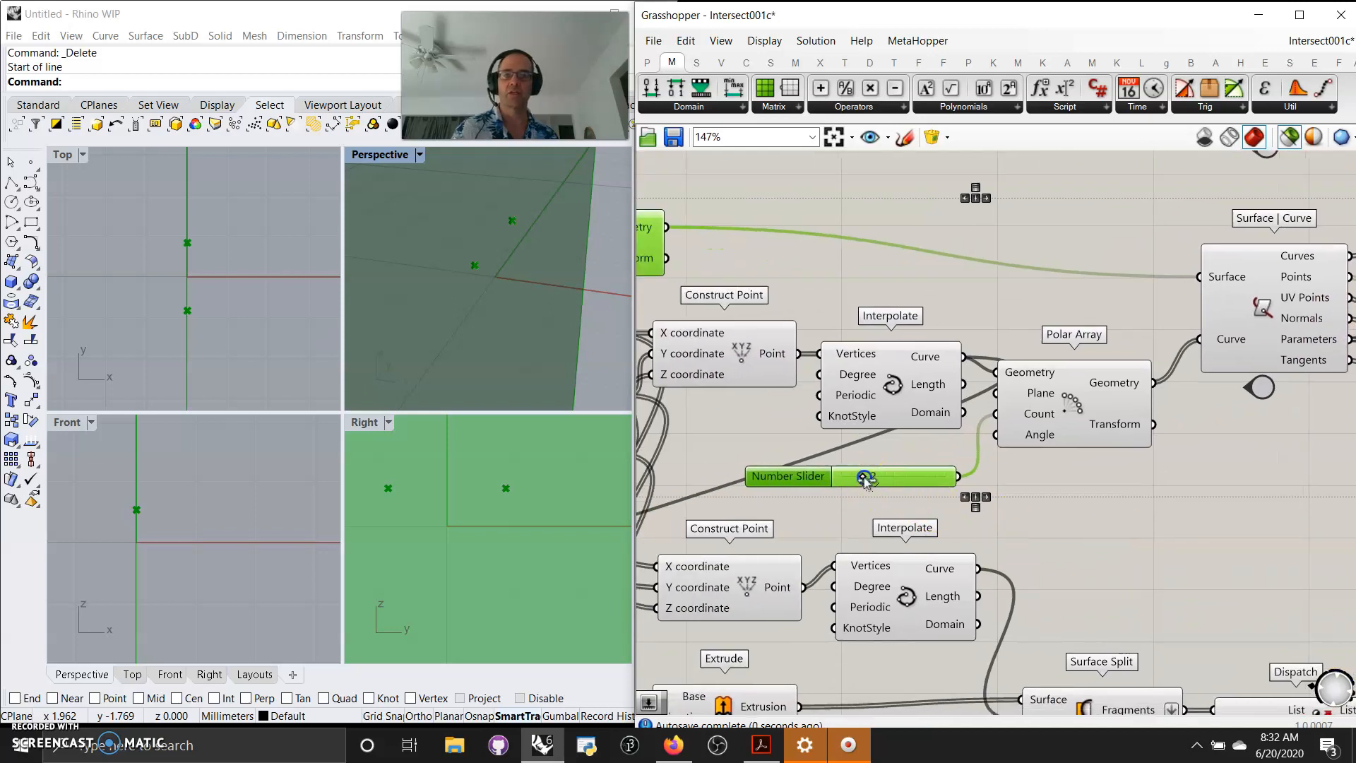
pyautogui.moveTo(875, 480); pyautogui.dragTo(914, 481)
pyautogui.click(1061, 419)
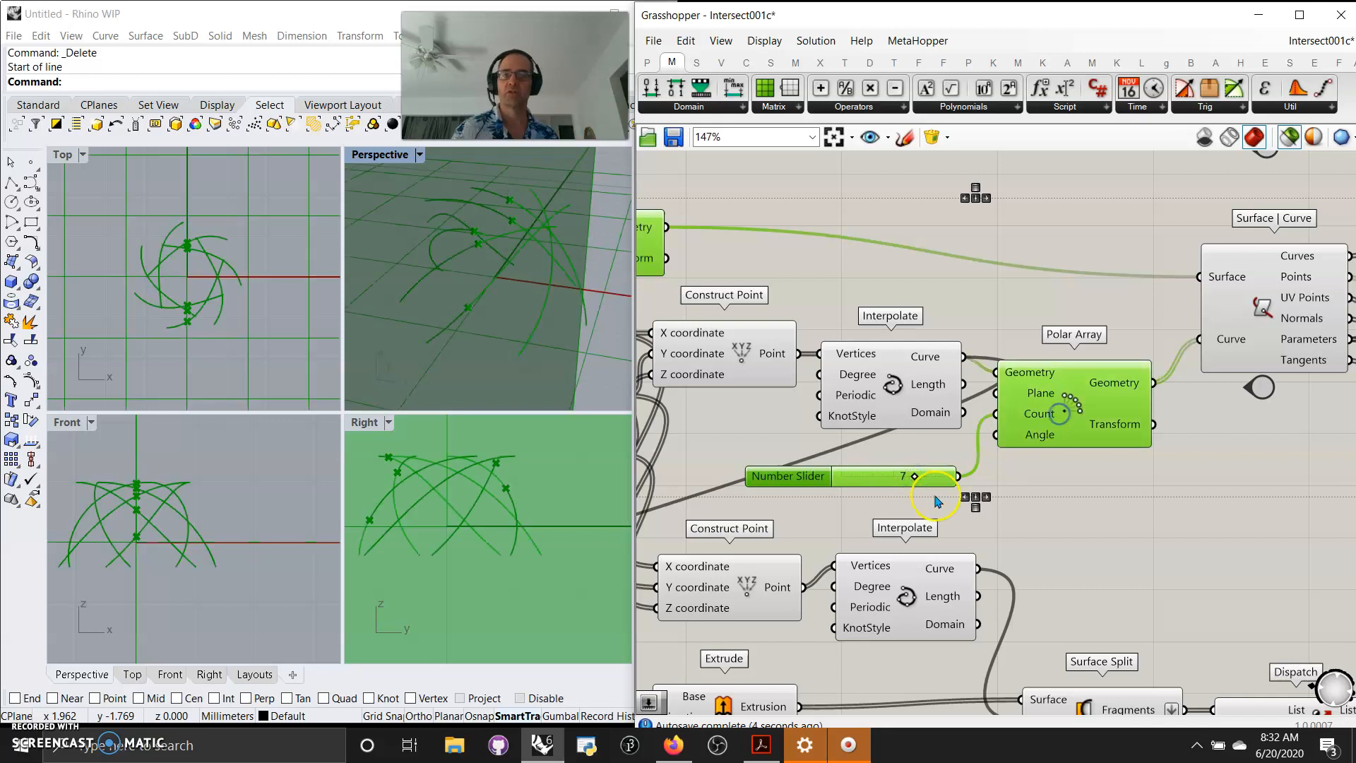
pyautogui.moveTo(916, 479); pyautogui.dragTo(925, 478)
# Examine the Surface | Curve outputs and their panels after the count change.
pyautogui.moveTo(1236, 502); pyautogui.dragTo(992, 469, button='right')
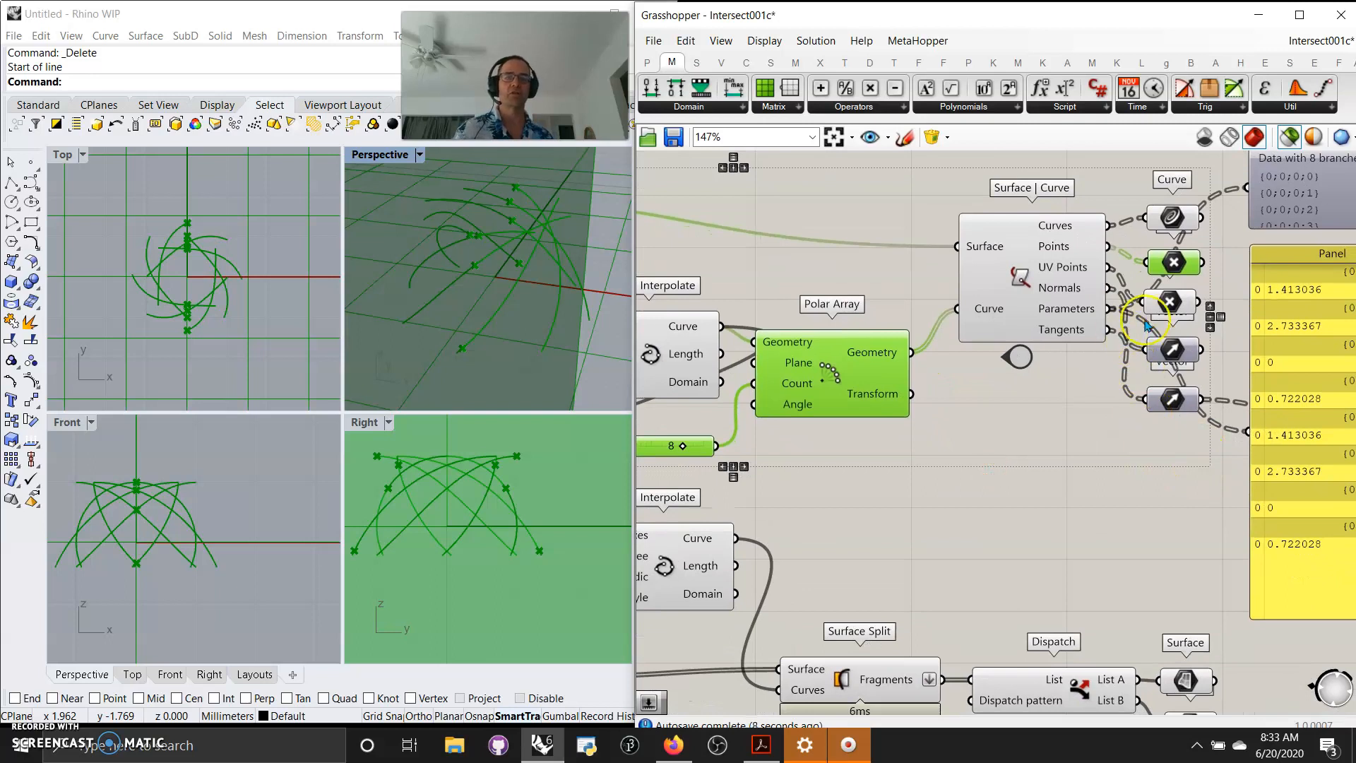
pyautogui.moveTo(1181, 566); pyautogui.dragTo(859, 537, button='right')
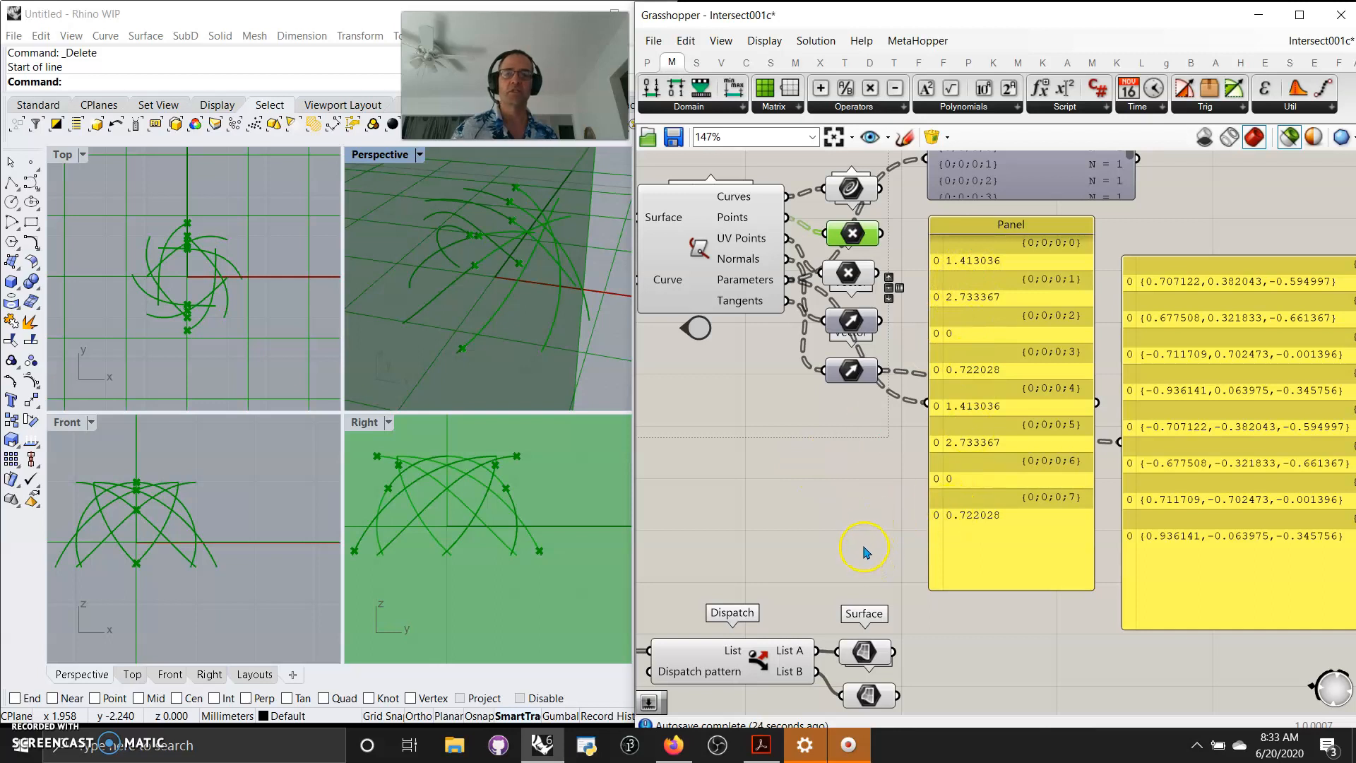
pyautogui.moveTo(857, 541); pyautogui.dragTo(972, 481, button='right')
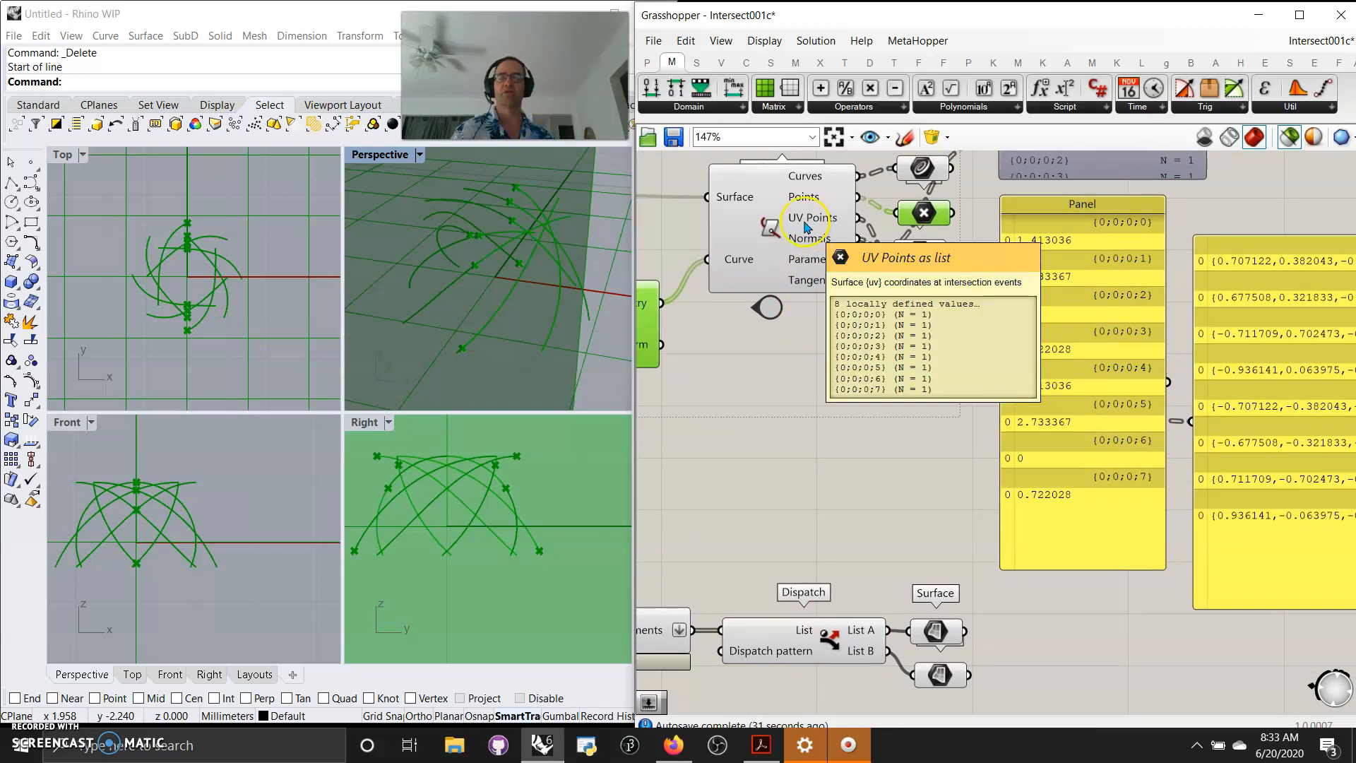
pyautogui.scroll(-3, 896, 480)
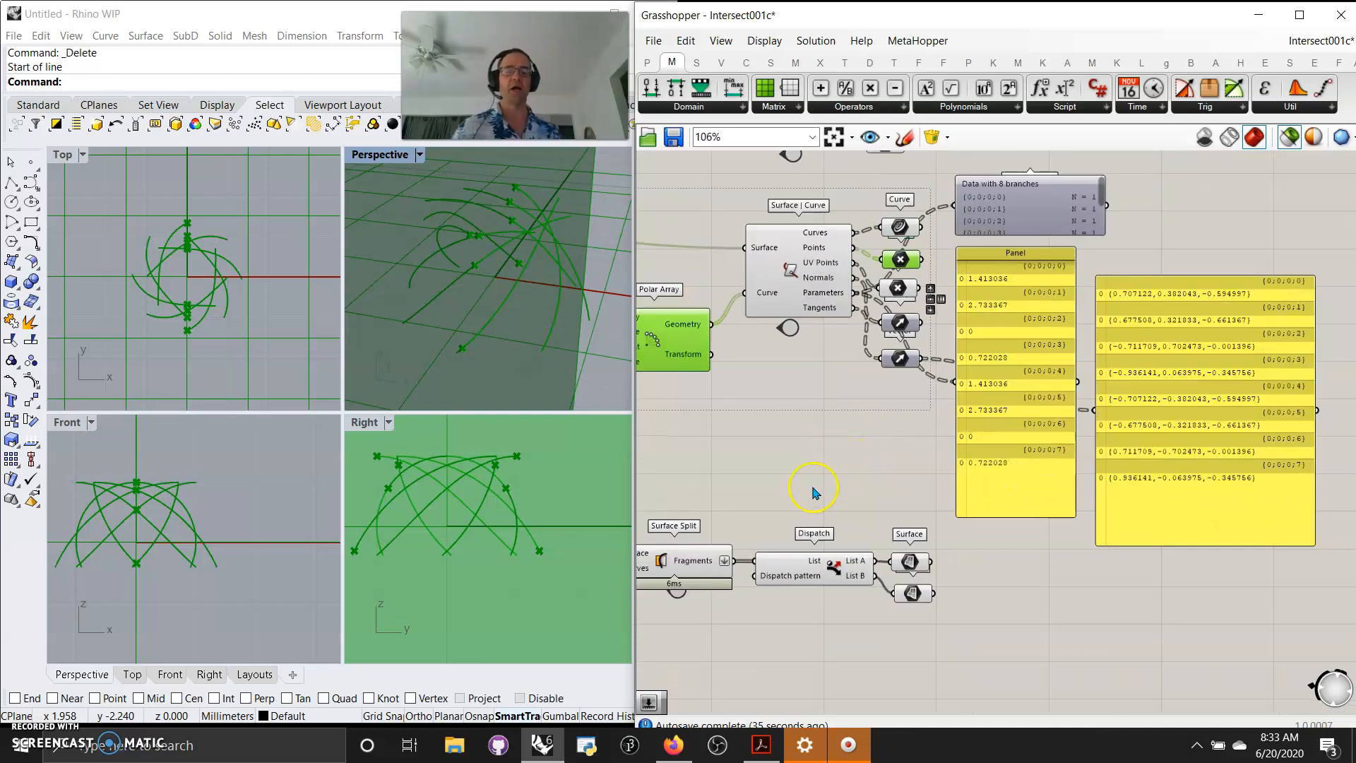
pyautogui.scroll(-5, 939, 423)
pyautogui.moveTo(930, 415); pyautogui.dragTo(1181, 362, button='right')
pyautogui.scroll(3, 863, 409)
pyautogui.moveTo(917, 289); pyautogui.dragTo(939, 329, button='right')
pyautogui.scroll(2, 706, 291)
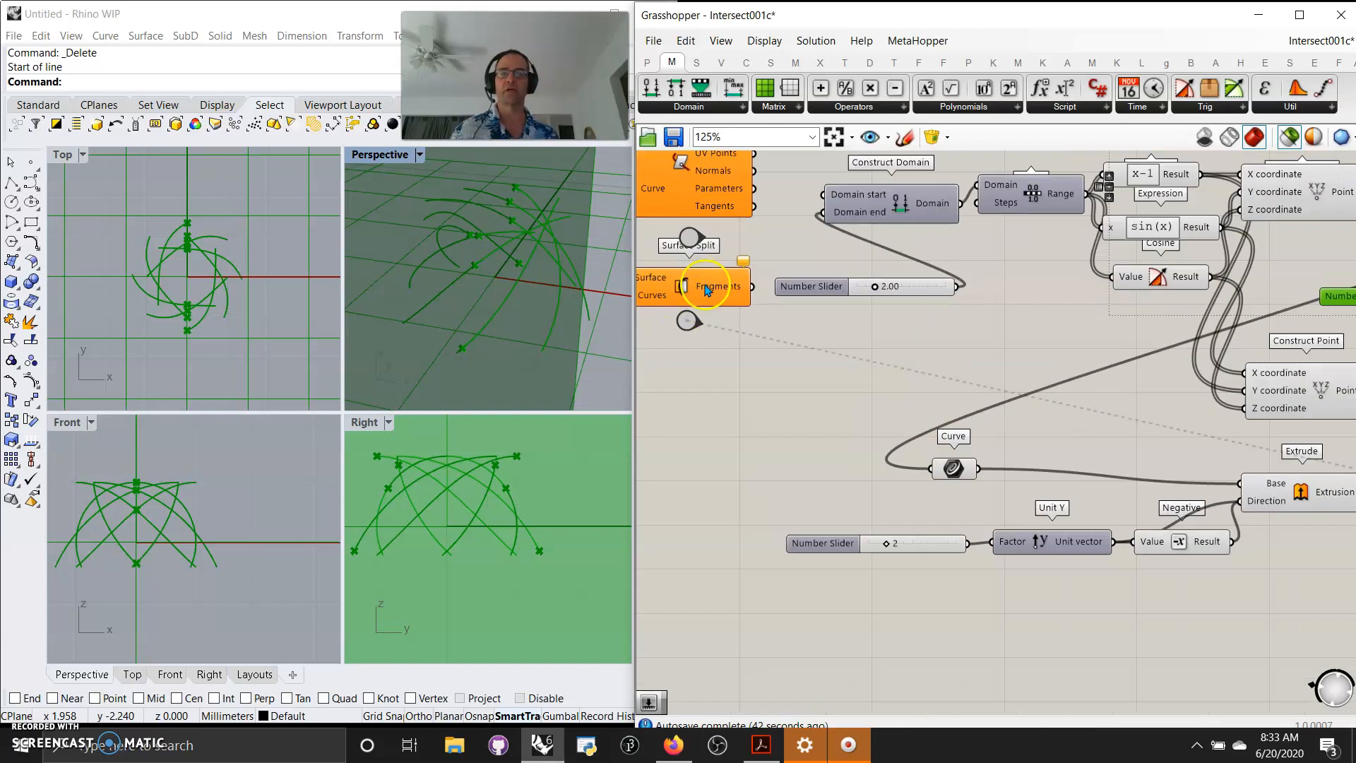
pyautogui.scroll(2, 706, 290)
# Use the Jump beside Surface Split to go to its example.
pyautogui.click(680, 335)
pyautogui.moveTo(746, 384); pyautogui.dragTo(823, 435, button='right')
pyautogui.doubleClick(757, 385)
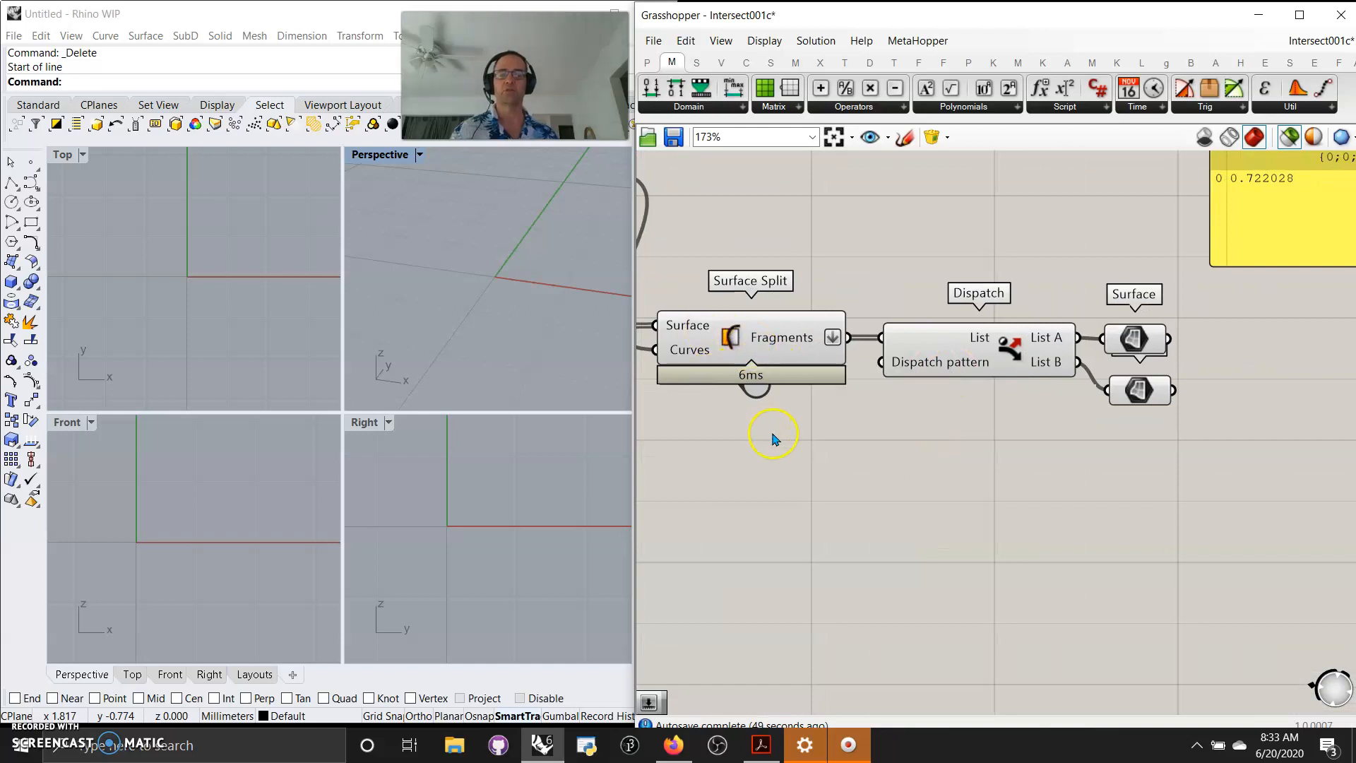
# Preview the Curve parameter and Extrude component feeding the Surface Split example.
pyautogui.moveTo(775, 439); pyautogui.dragTo(1036, 426, button='right')
pyautogui.moveTo(925, 475); pyautogui.dragTo(1171, 563, button='right')
pyautogui.scroll(-2, 1096, 561)
pyautogui.moveTo(1074, 554); pyautogui.dragTo(1031, 568, button='right')
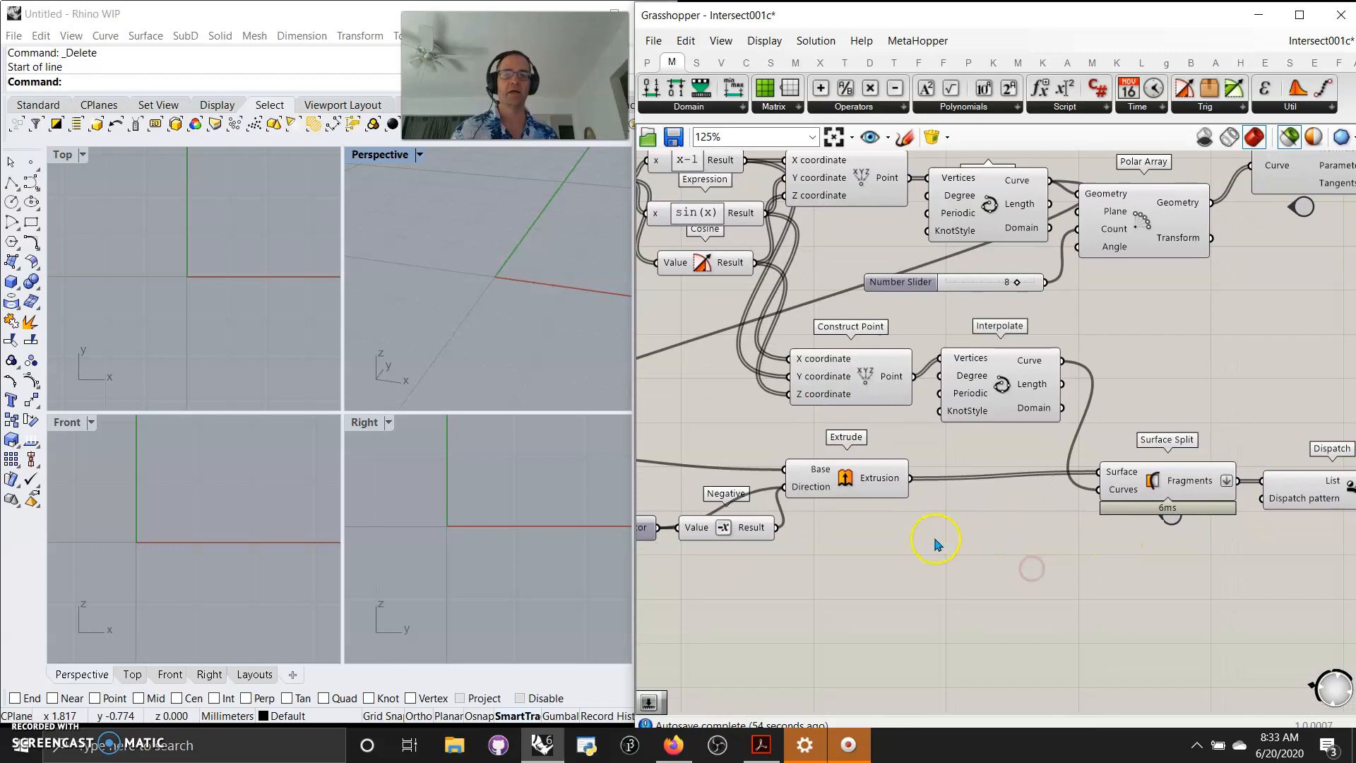
pyautogui.moveTo(1000, 587); pyautogui.dragTo(1231, 536, button='right')
pyautogui.moveTo(891, 554); pyautogui.dragTo(944, 562, button='right')
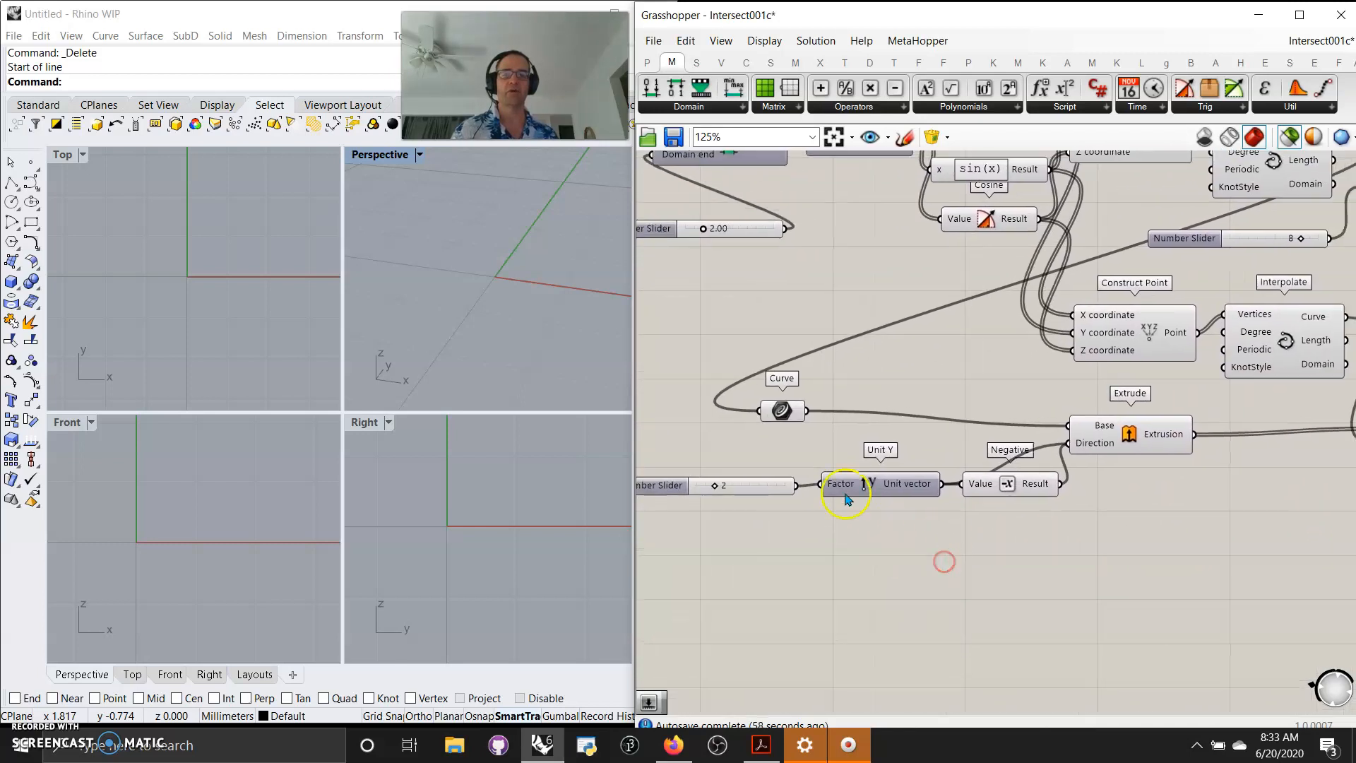
pyautogui.click(781, 410)
pyautogui.moveTo(928, 379); pyautogui.dragTo(876, 354, button='right')
pyautogui.click(1064, 417)
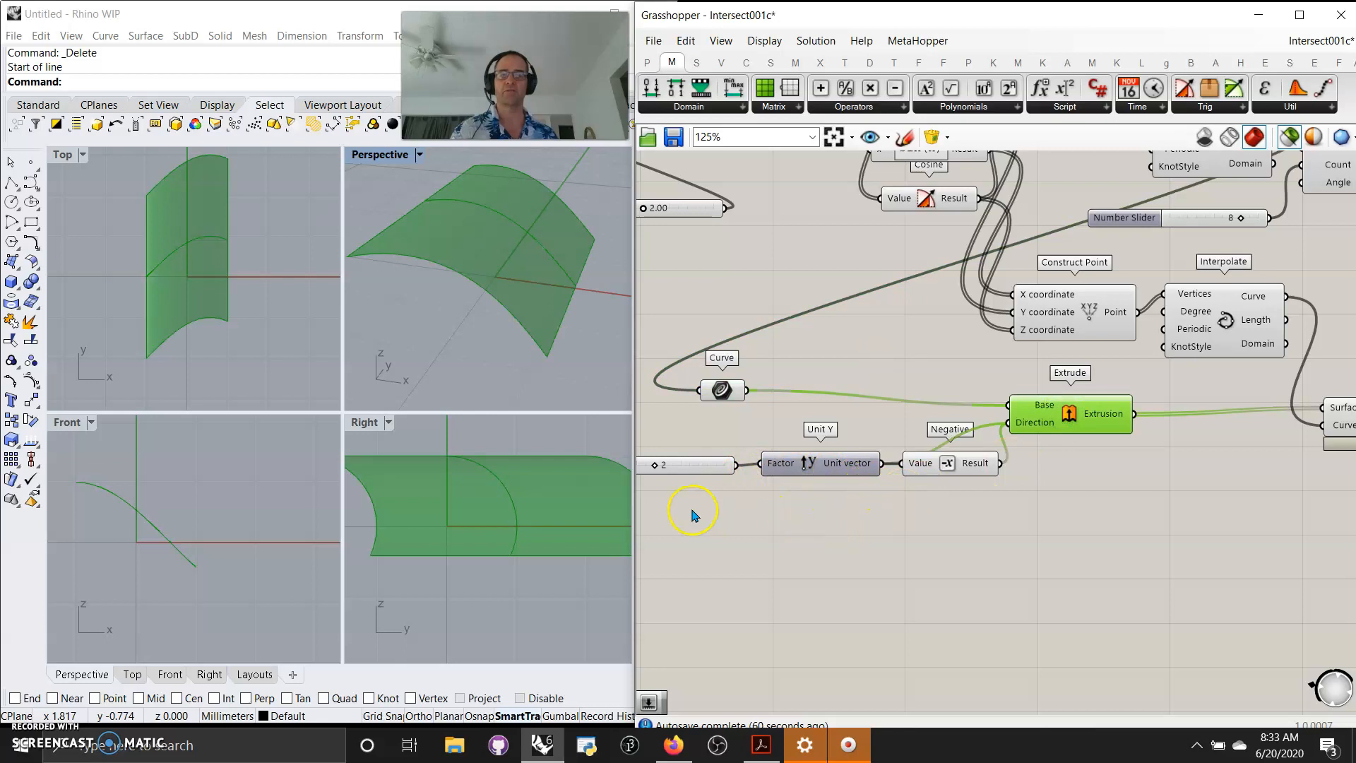
# Preview the two Construct Point components that generate the points for the Surface Split example's curves.
pyautogui.moveTo(654, 467)
pyautogui.mouseDown()
pyautogui.moveTo(684, 466)
pyautogui.moveTo(665, 470)
pyautogui.mouseUp()
pyautogui.moveTo(1092, 586); pyautogui.dragTo(840, 631, button='right')
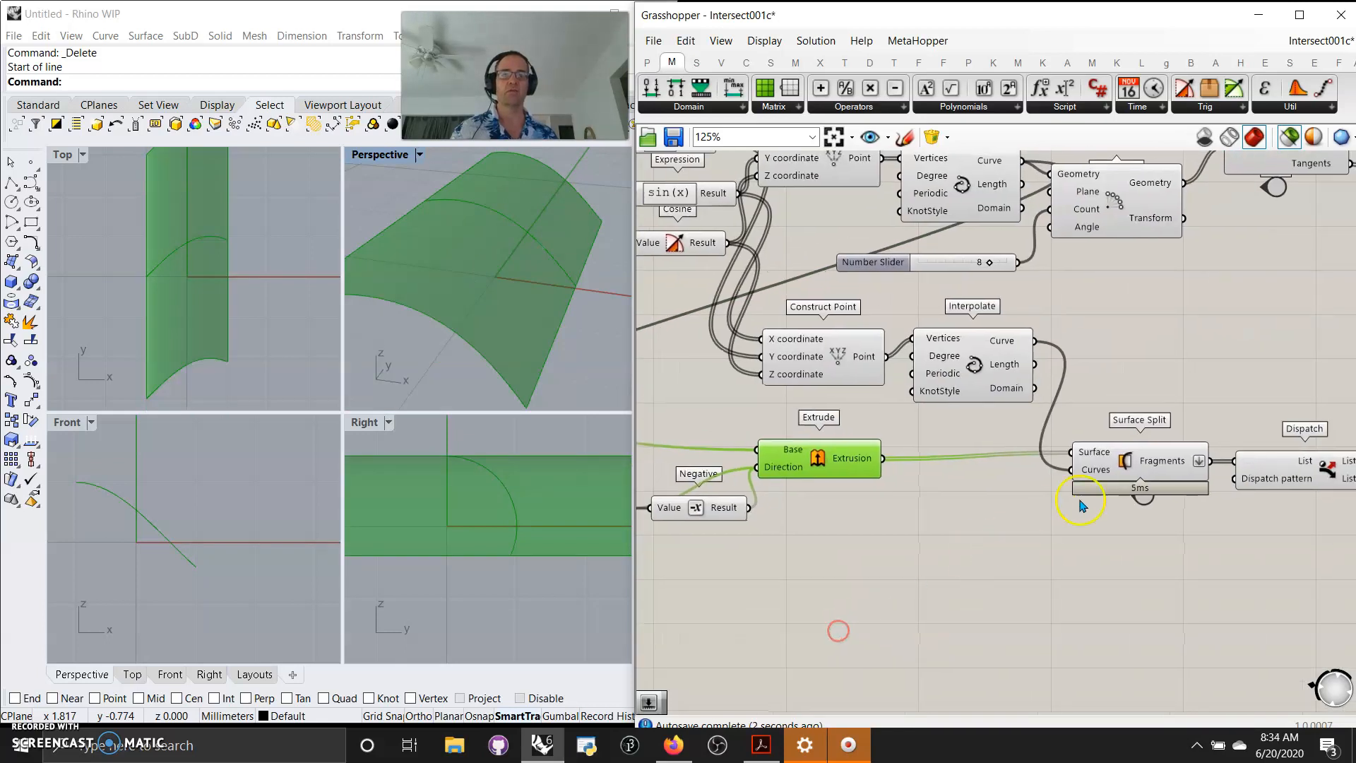
pyautogui.moveTo(1142, 590); pyautogui.dragTo(944, 605, button='right')
pyautogui.moveTo(826, 596); pyautogui.dragTo(1019, 613, button='right')
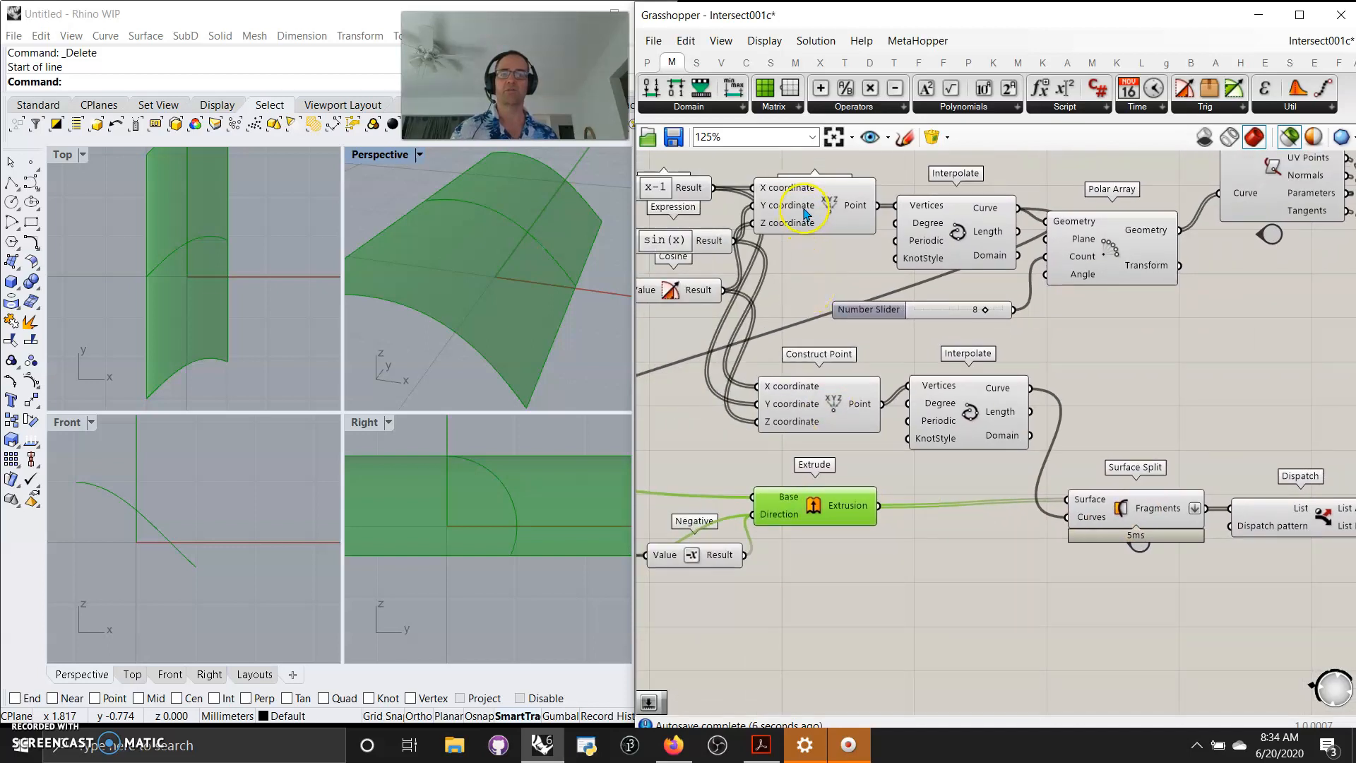
pyautogui.moveTo(805, 211)
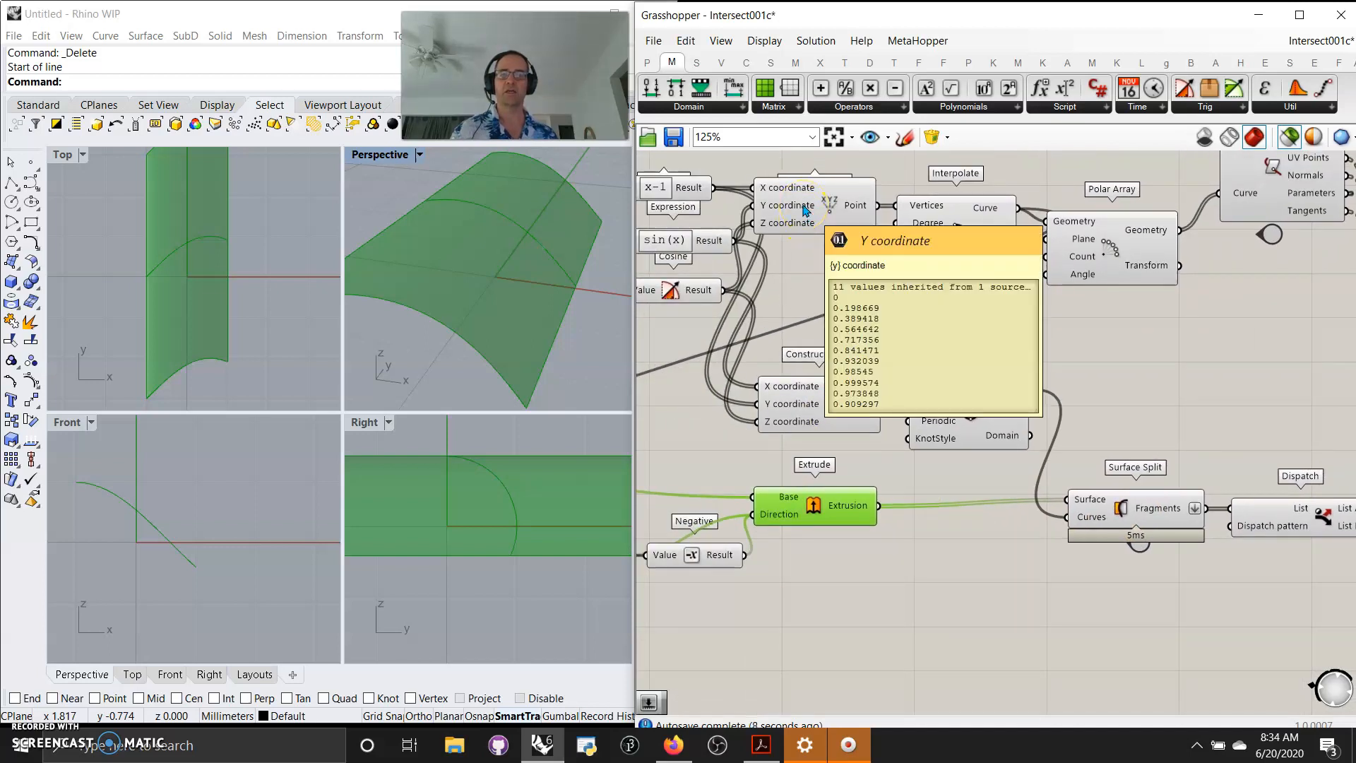
pyautogui.keyDown('shift'); pyautogui.click(809, 209); pyautogui.keyUp('shift')
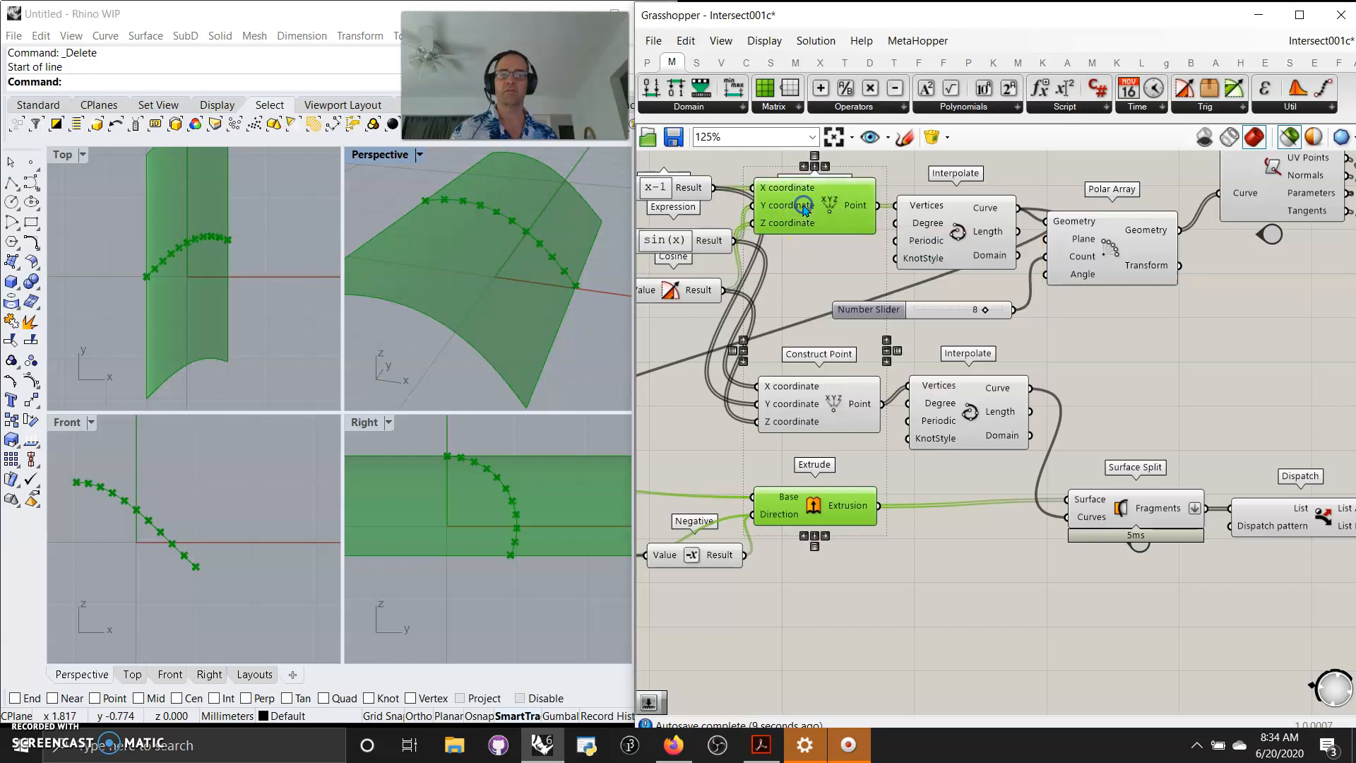
pyautogui.keyDown('shift'); pyautogui.click(812, 422); pyautogui.keyUp('shift')
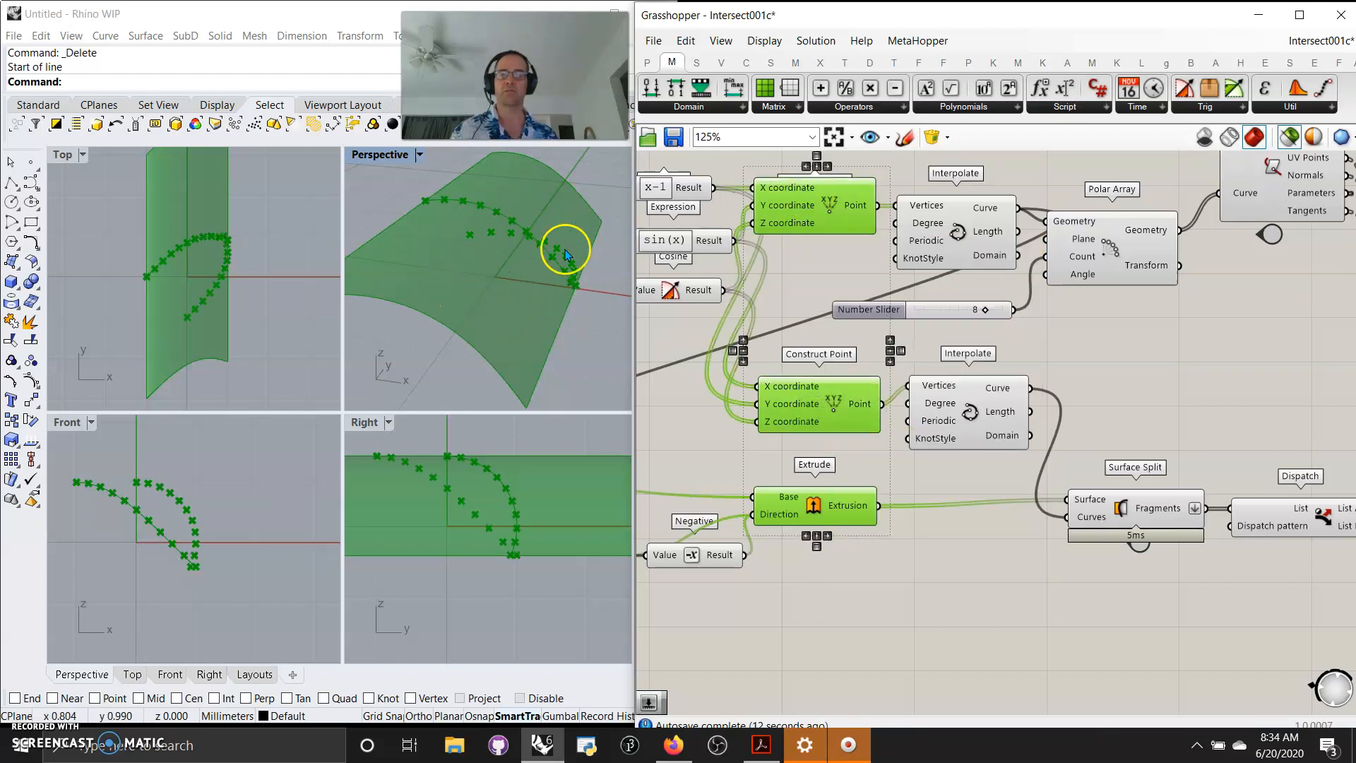
pyautogui.keyDown('ctrl'); pyautogui.click(817, 241); pyautogui.keyUp('ctrl')
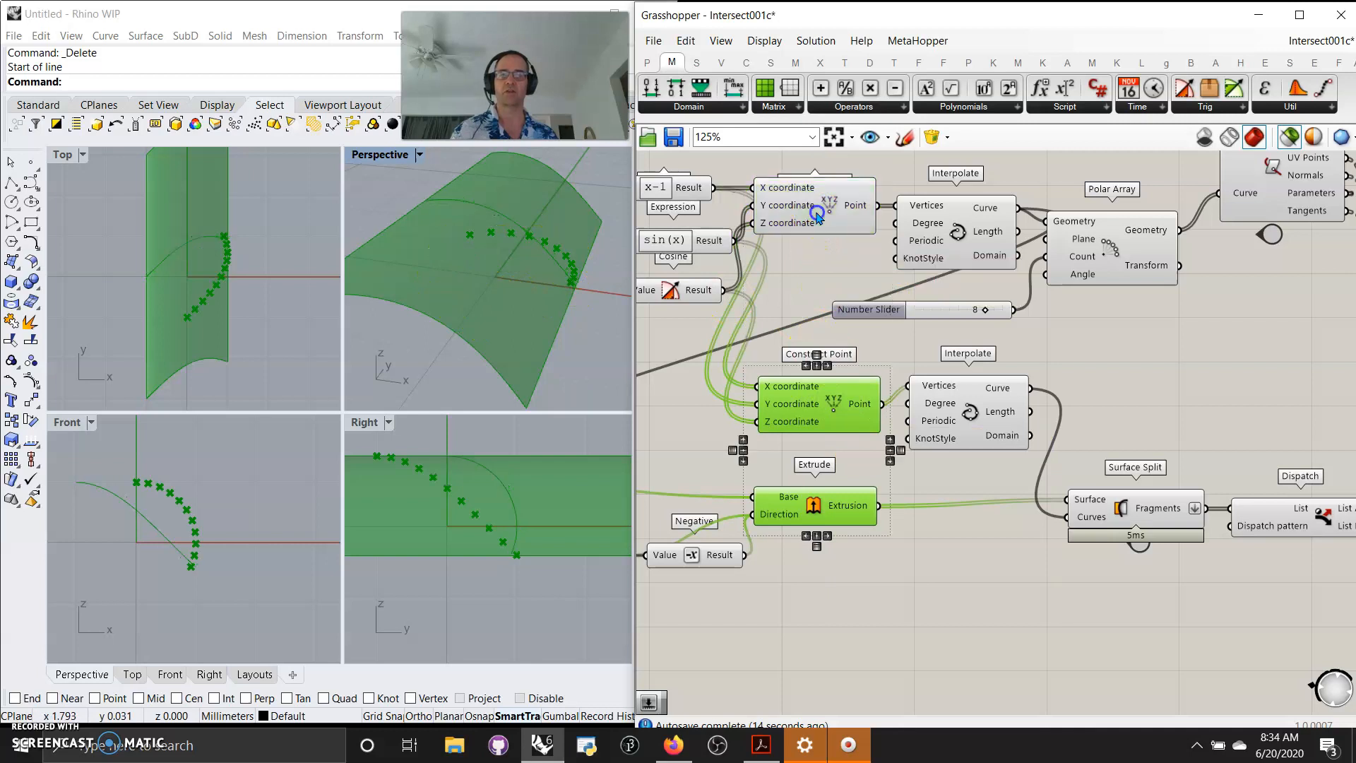
pyautogui.click(580, 343)
pyautogui.moveTo(577, 336); pyautogui.dragTo(559, 357, button='right')
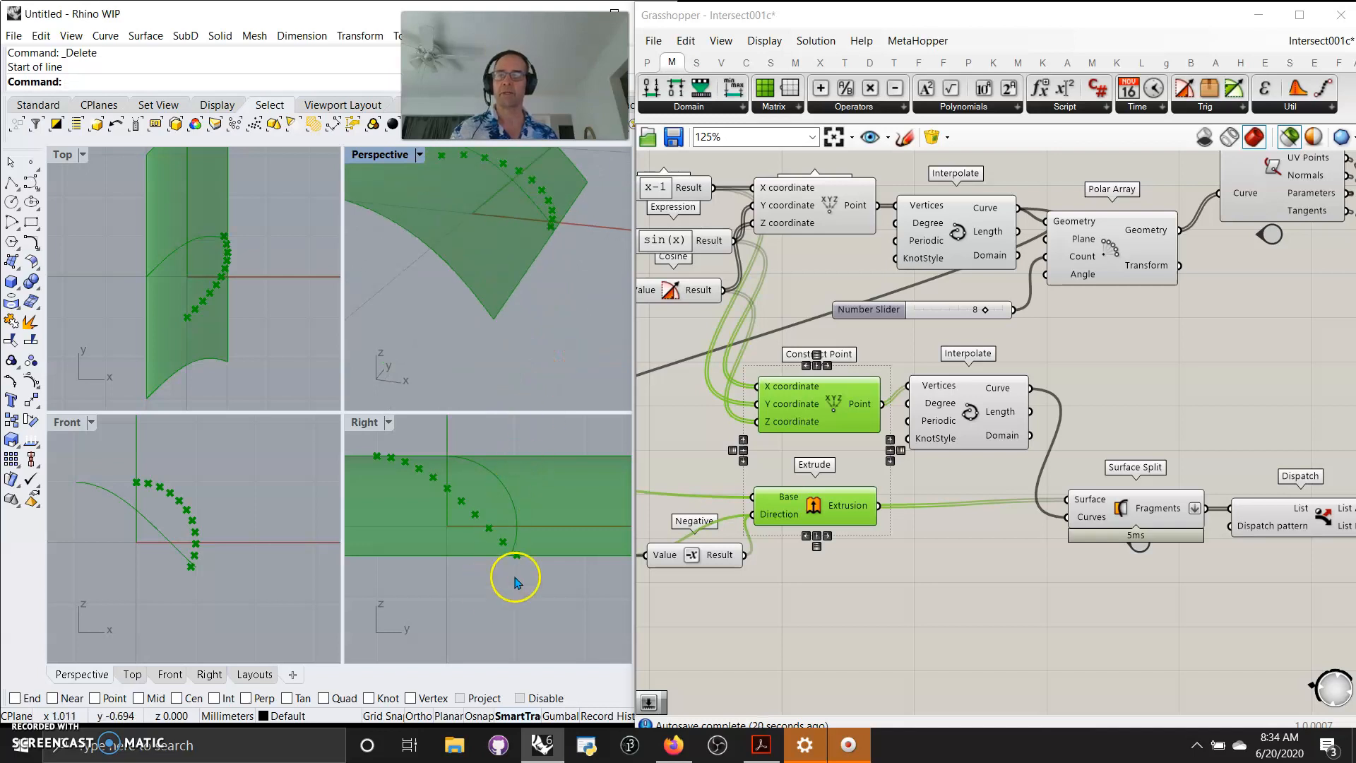
# Preview the Interpolate curve and the Surface Split component to show the cutting curve and fragments.
pyautogui.moveTo(325, 316); pyautogui.dragTo(304, 327, button='right')
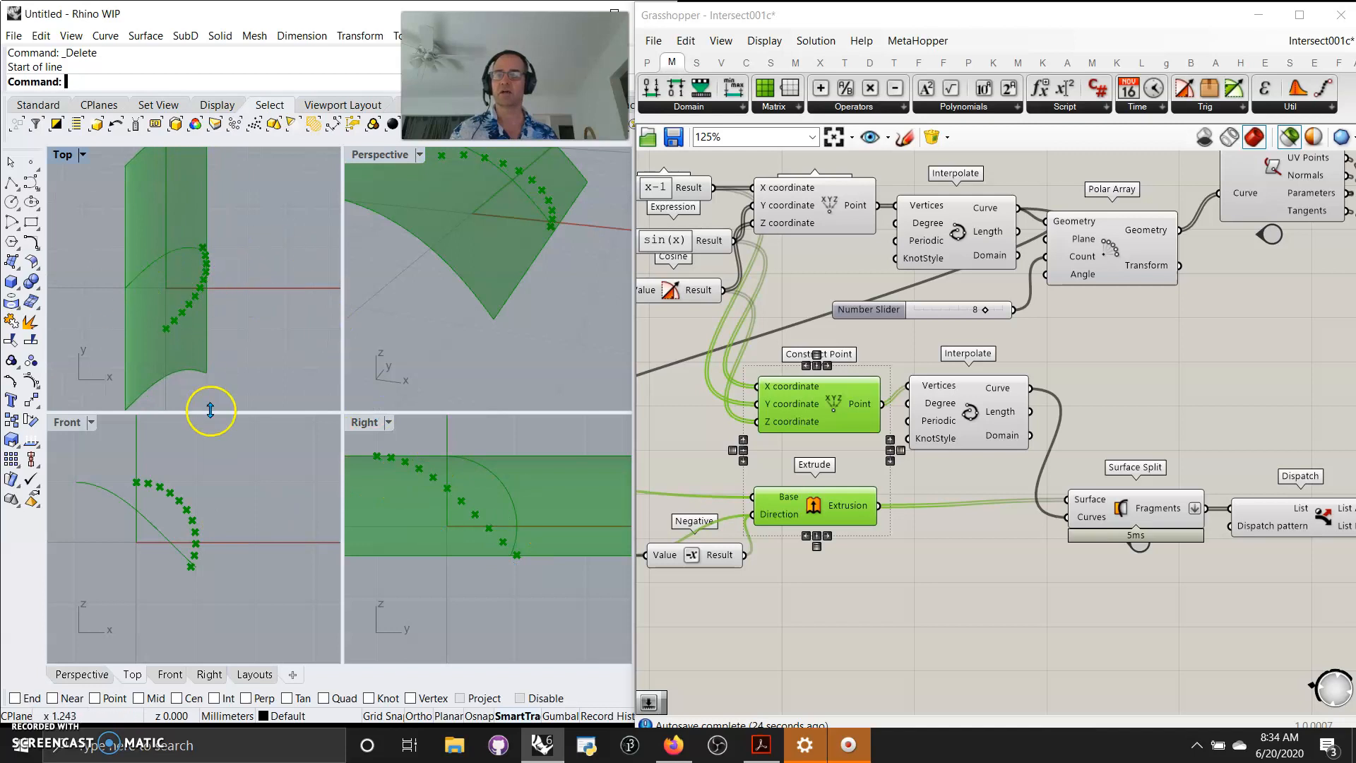
pyautogui.moveTo(978, 629); pyautogui.dragTo(902, 615, button='right')
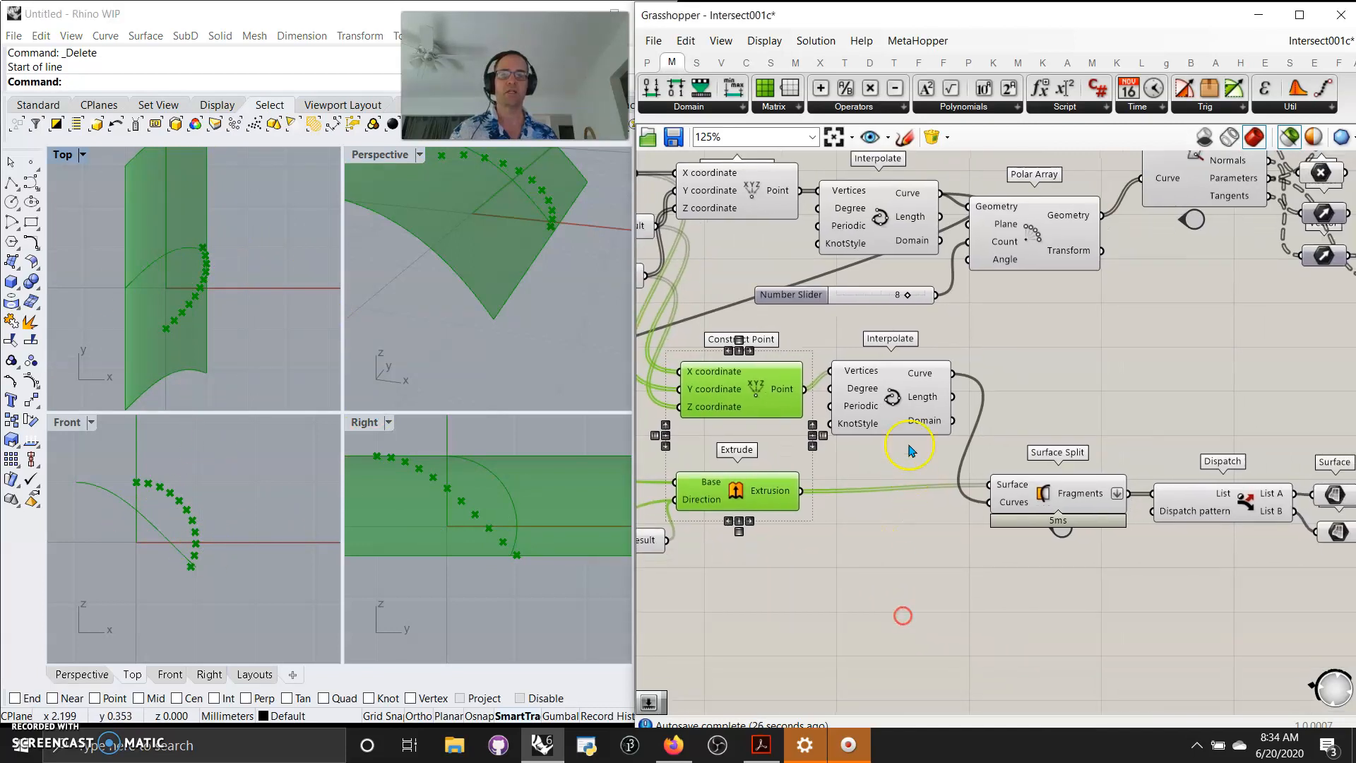
pyautogui.keyDown('shift'); pyautogui.click(906, 400); pyautogui.keyUp('shift')
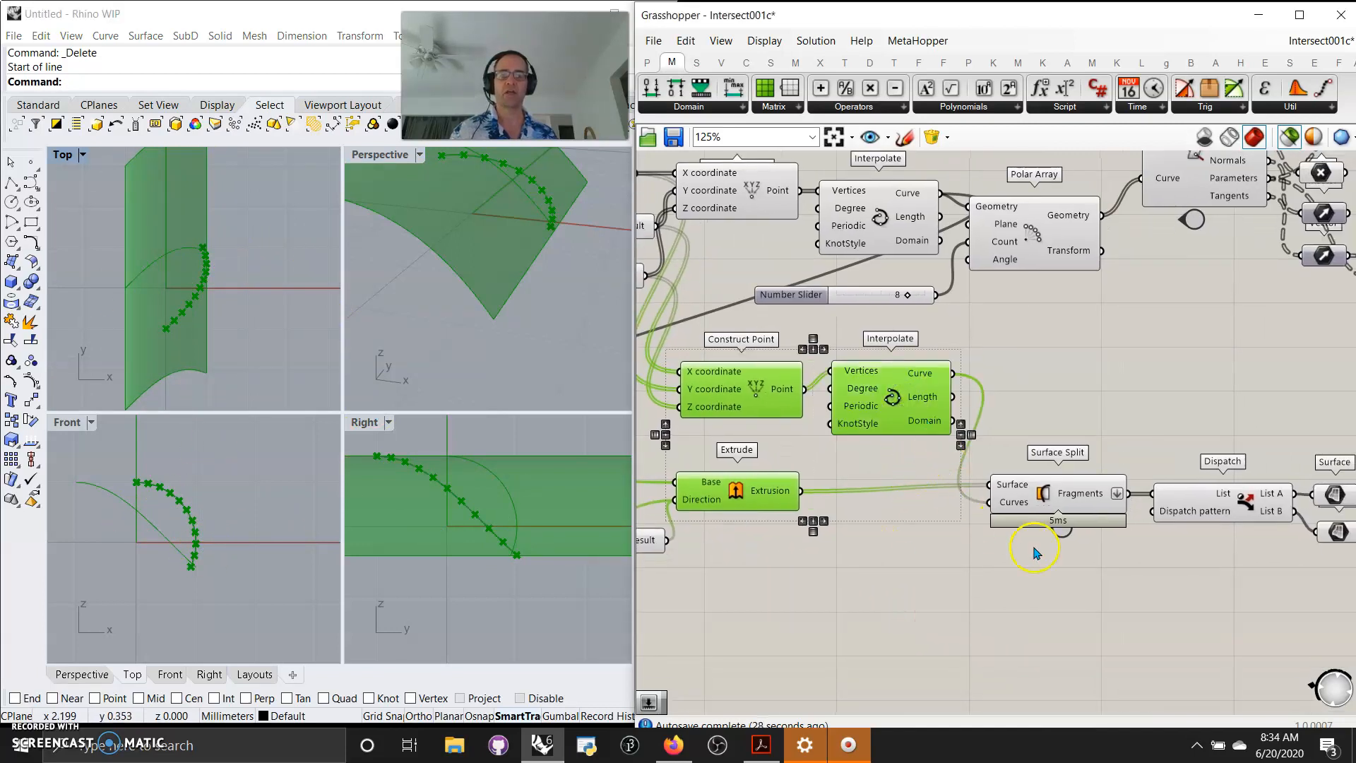
pyautogui.click(1064, 500)
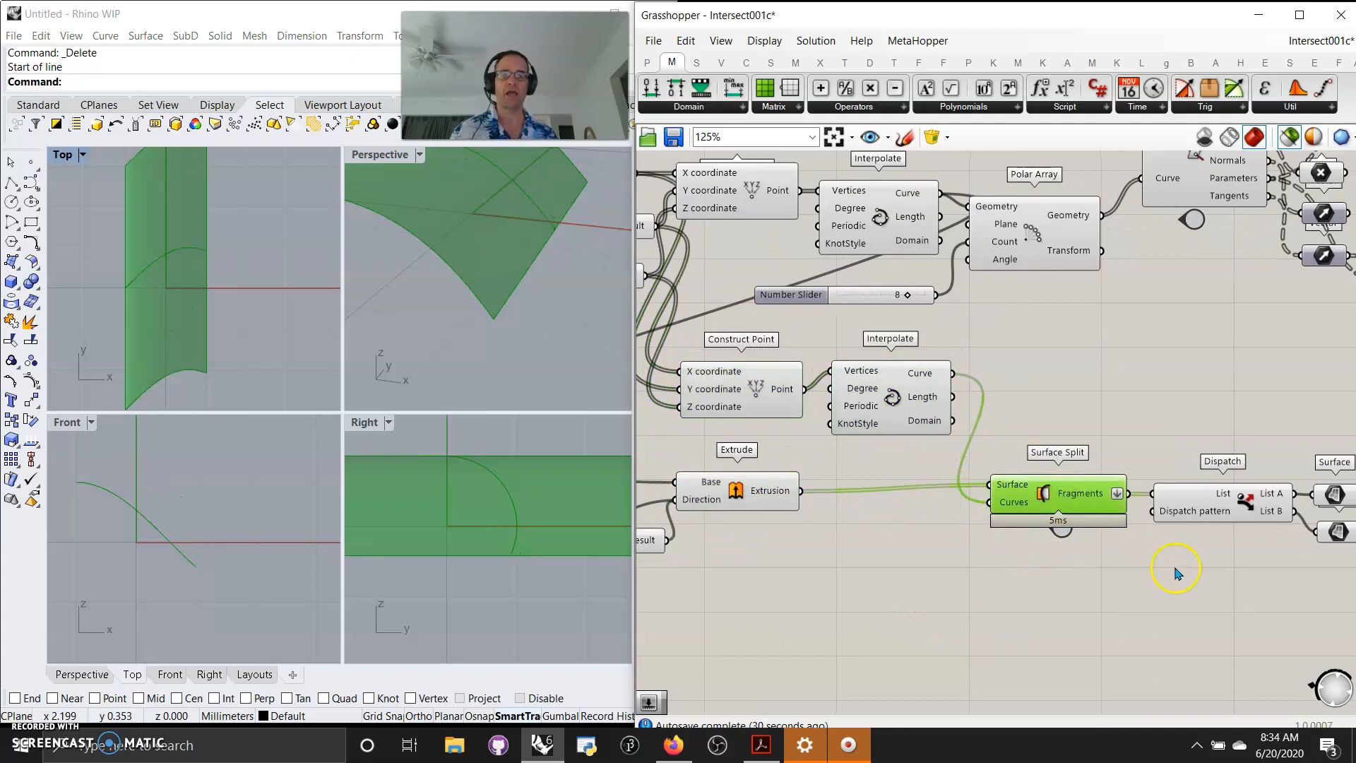
pyautogui.moveTo(1186, 589); pyautogui.dragTo(1023, 582, button='right')
pyautogui.click(1065, 500)
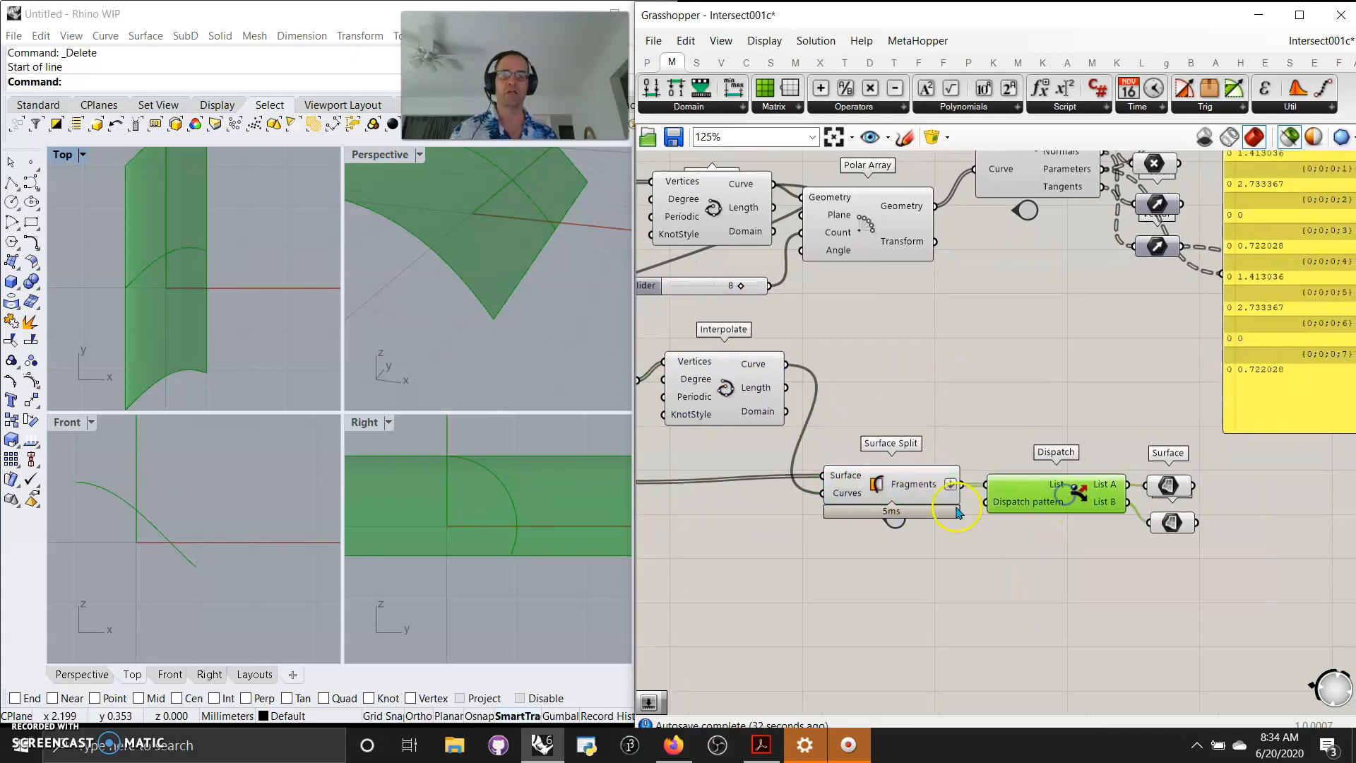
pyautogui.click(921, 490)
pyautogui.moveTo(912, 490)
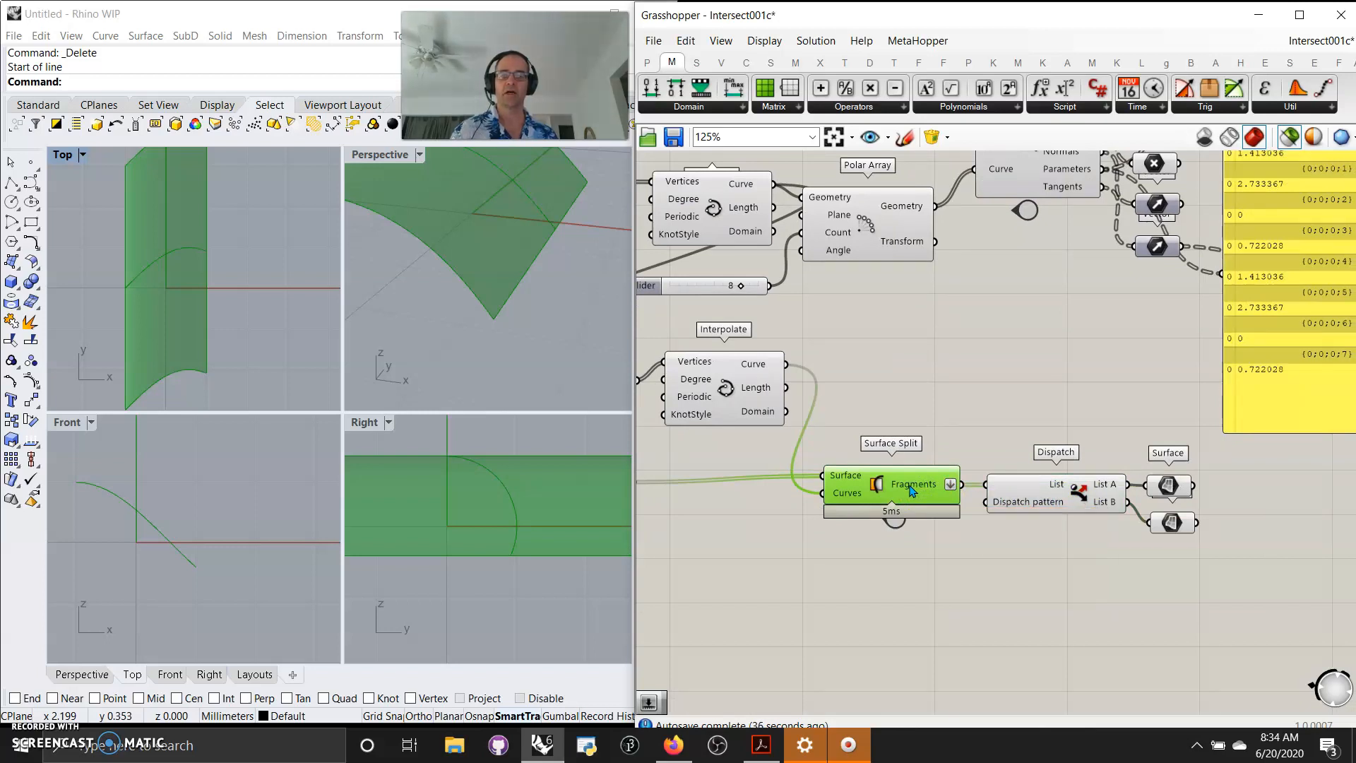
pyautogui.click(929, 492)
# Preview the Dispatch component and its two Surface outputs in a maximized Perspective viewport.
pyautogui.click(1037, 502)
pyautogui.click(1167, 485)
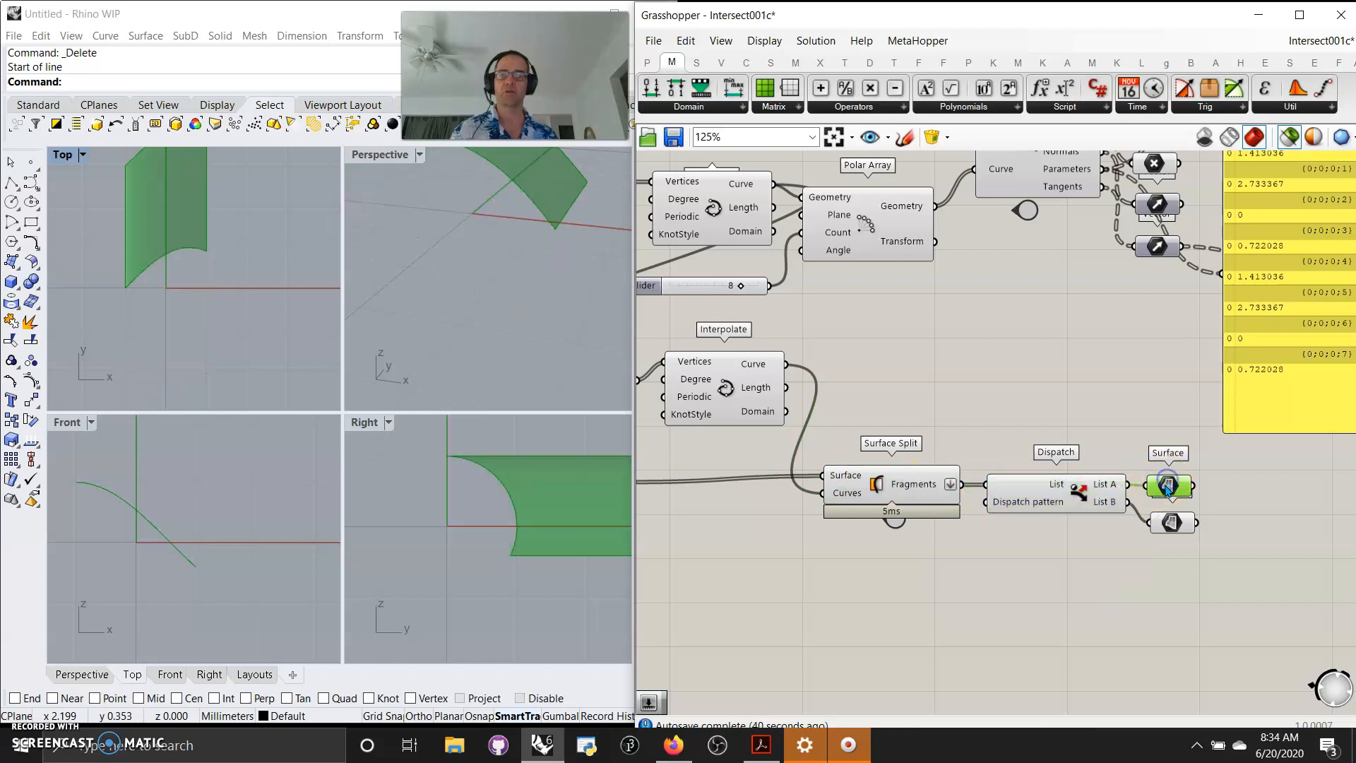
pyautogui.click(1172, 524)
pyautogui.moveTo(491, 364); pyautogui.dragTo(492, 354, button='right')
pyautogui.doubleClick(370, 154)
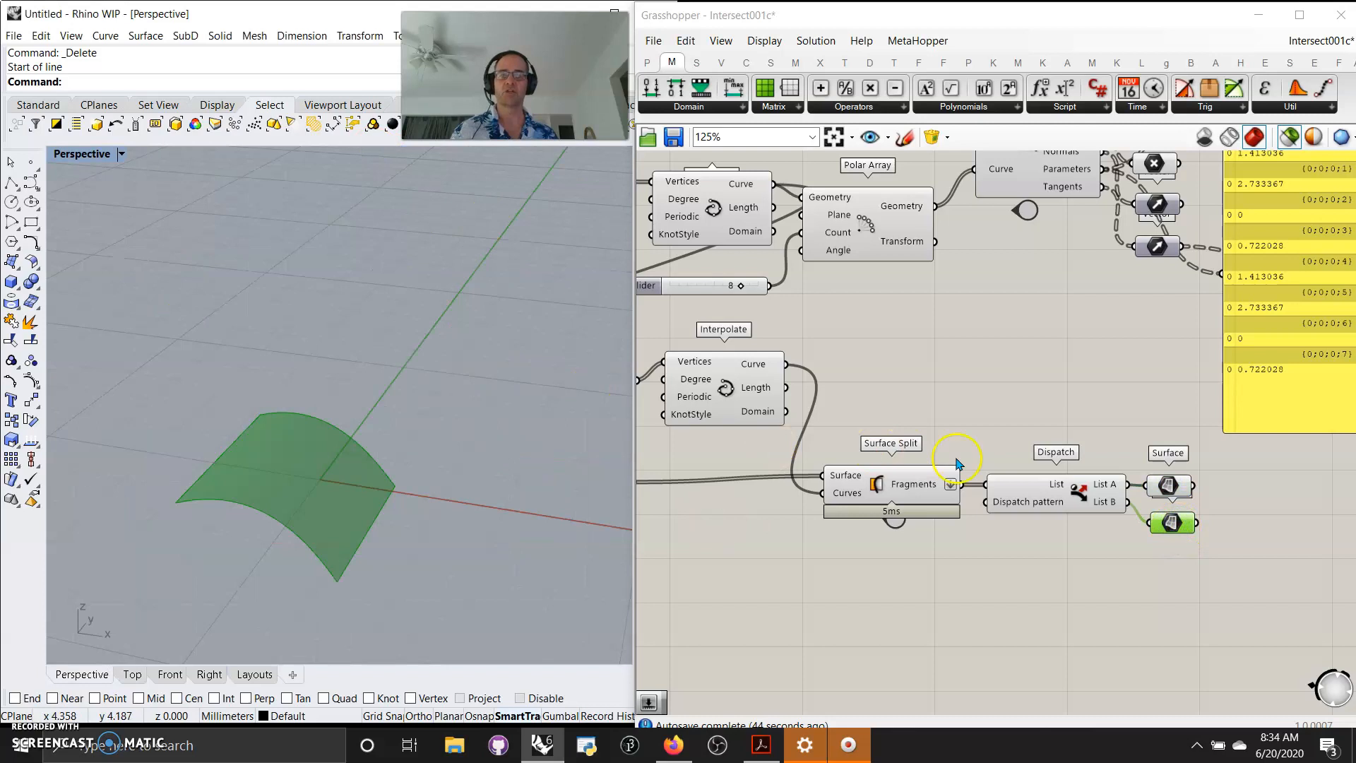
pyautogui.click(1170, 487)
pyautogui.click(1173, 523)
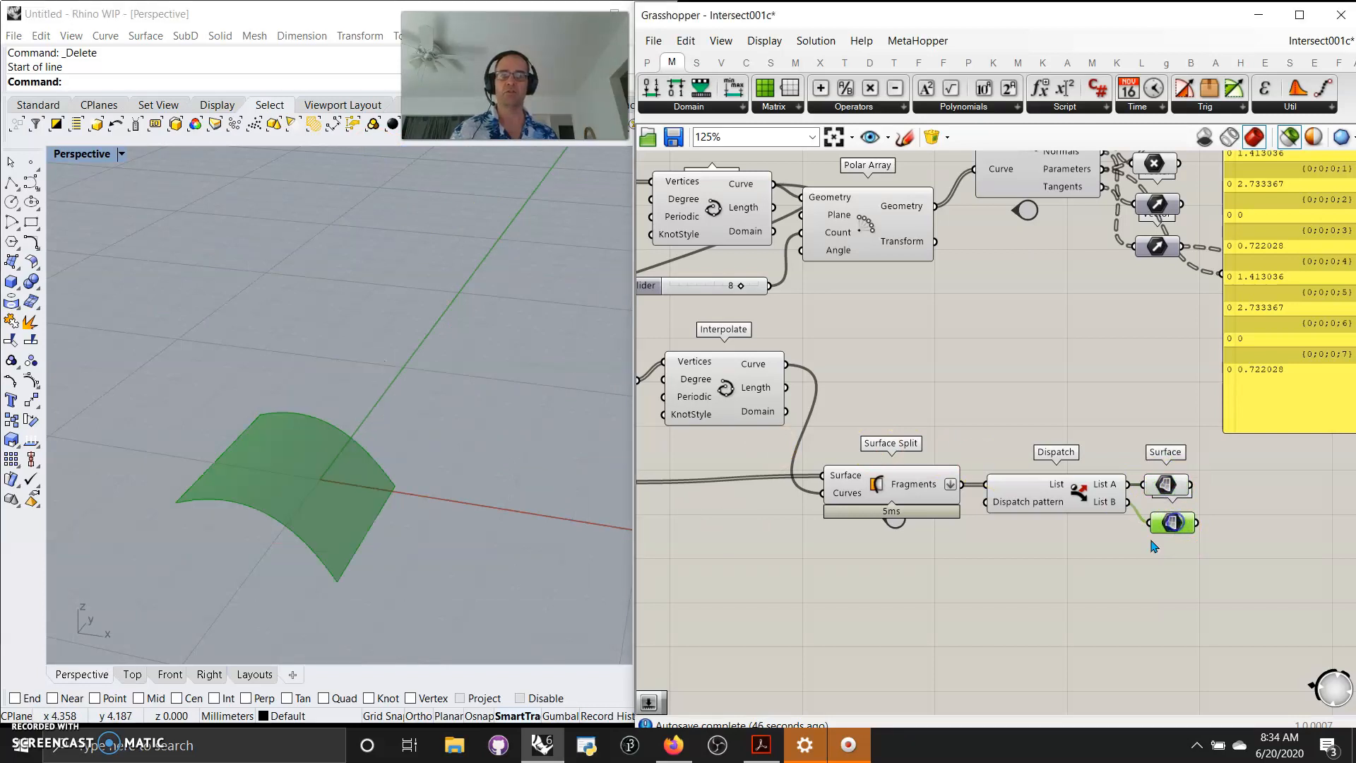
# Survey the canvas from the index of intersection components to the surrounding examples.
pyautogui.scroll(-4, 1055, 586)
pyautogui.scroll(-4, 1056, 608)
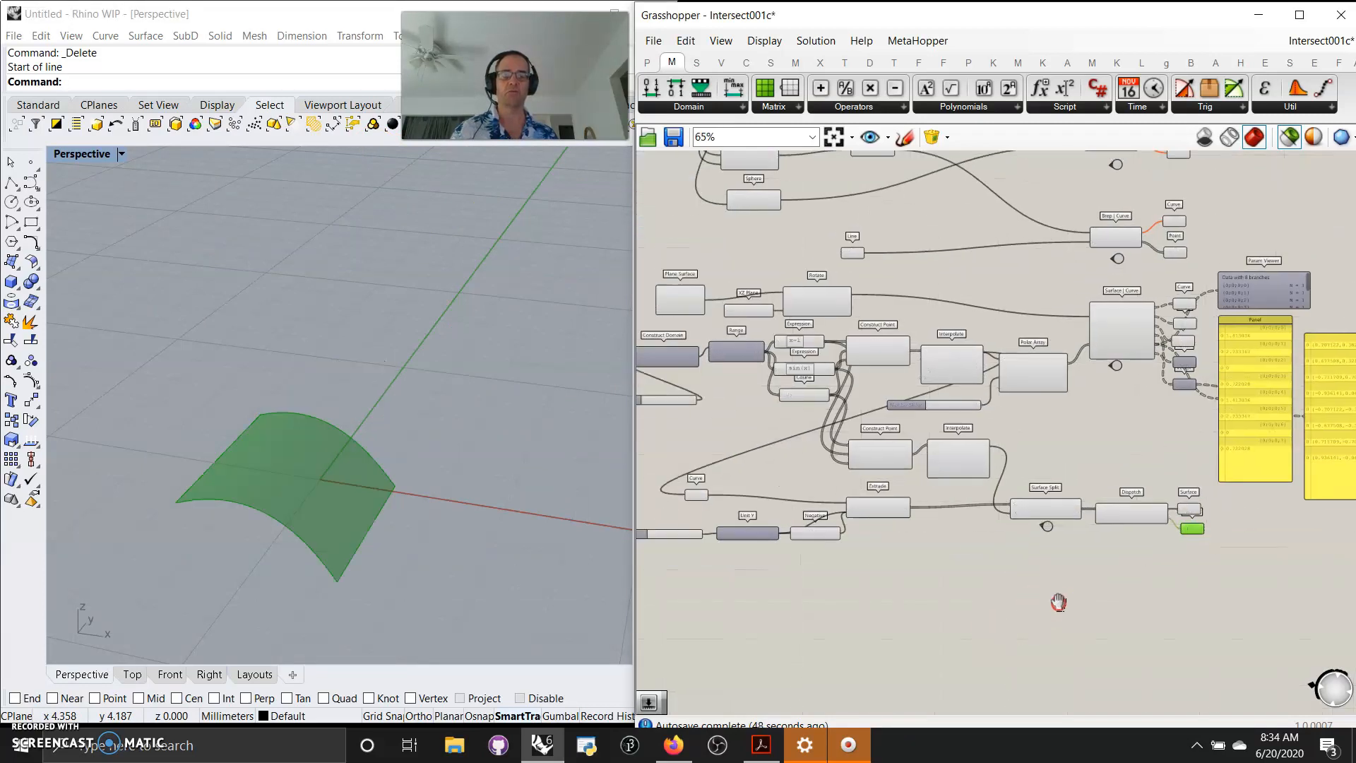
pyautogui.moveTo(1014, 623); pyautogui.dragTo(1008, 593, button='right')
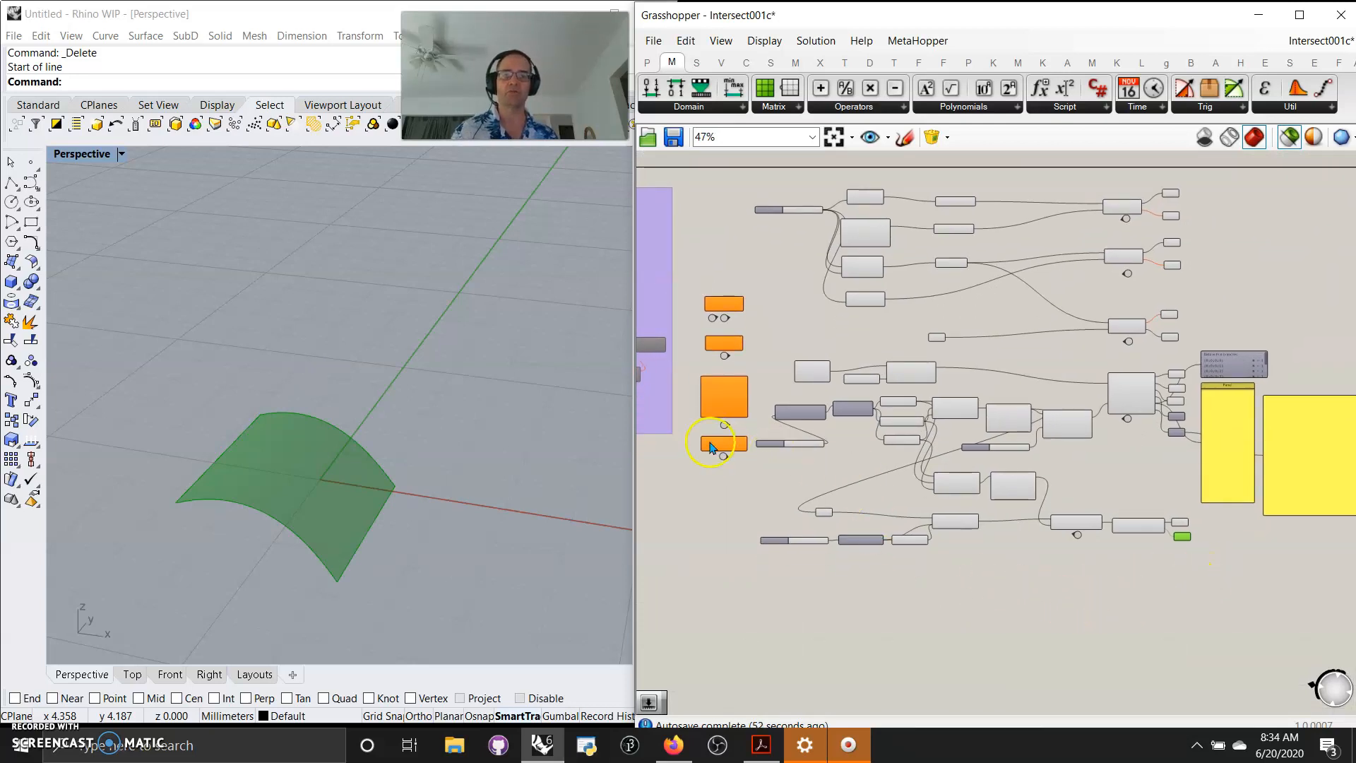
pyautogui.scroll(8, 712, 446)
pyautogui.moveTo(804, 286); pyautogui.dragTo(904, 455, button='right')
pyautogui.moveTo(1200, 252); pyautogui.dragTo(933, 337, button='right')
pyautogui.scroll(-4, 939, 335)
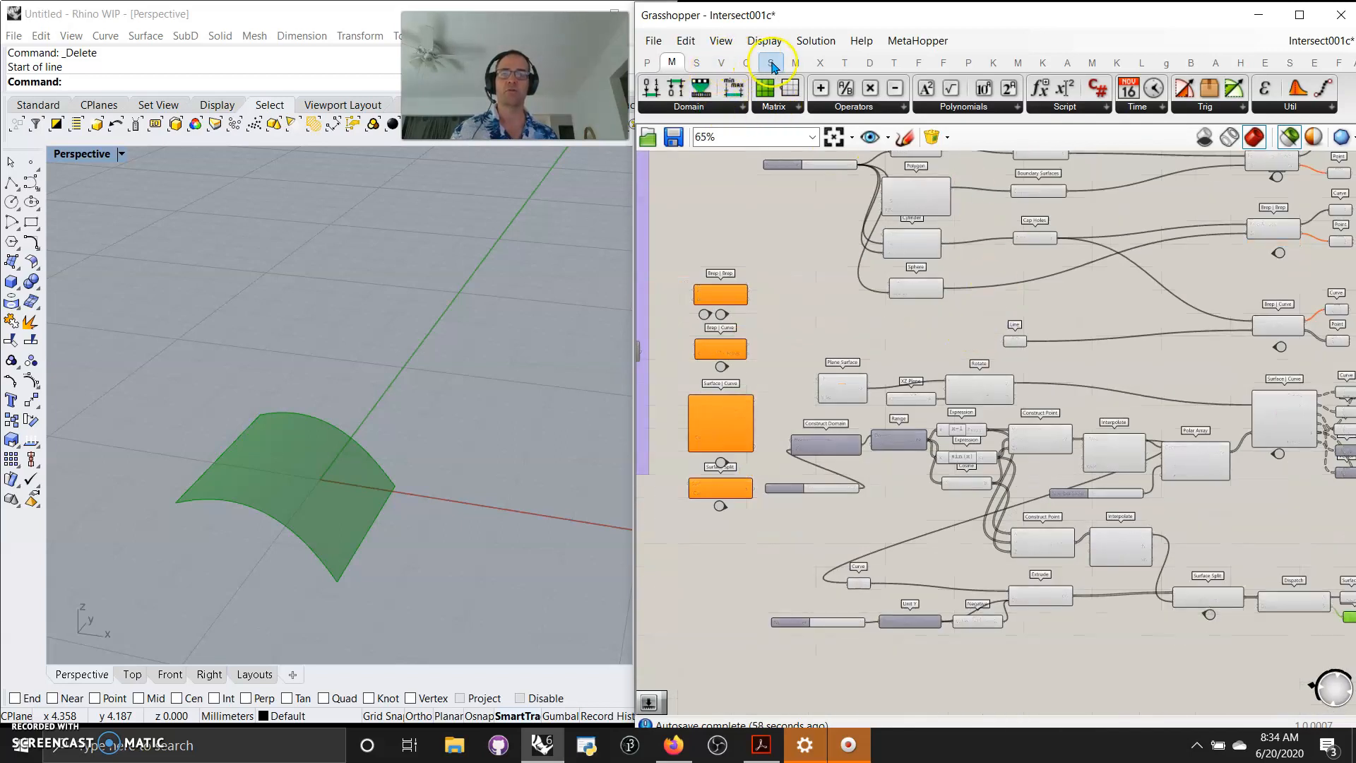
# Browse the Mathematical and Physical intersection component lists for the remaining components.
pyautogui.click(819, 62)
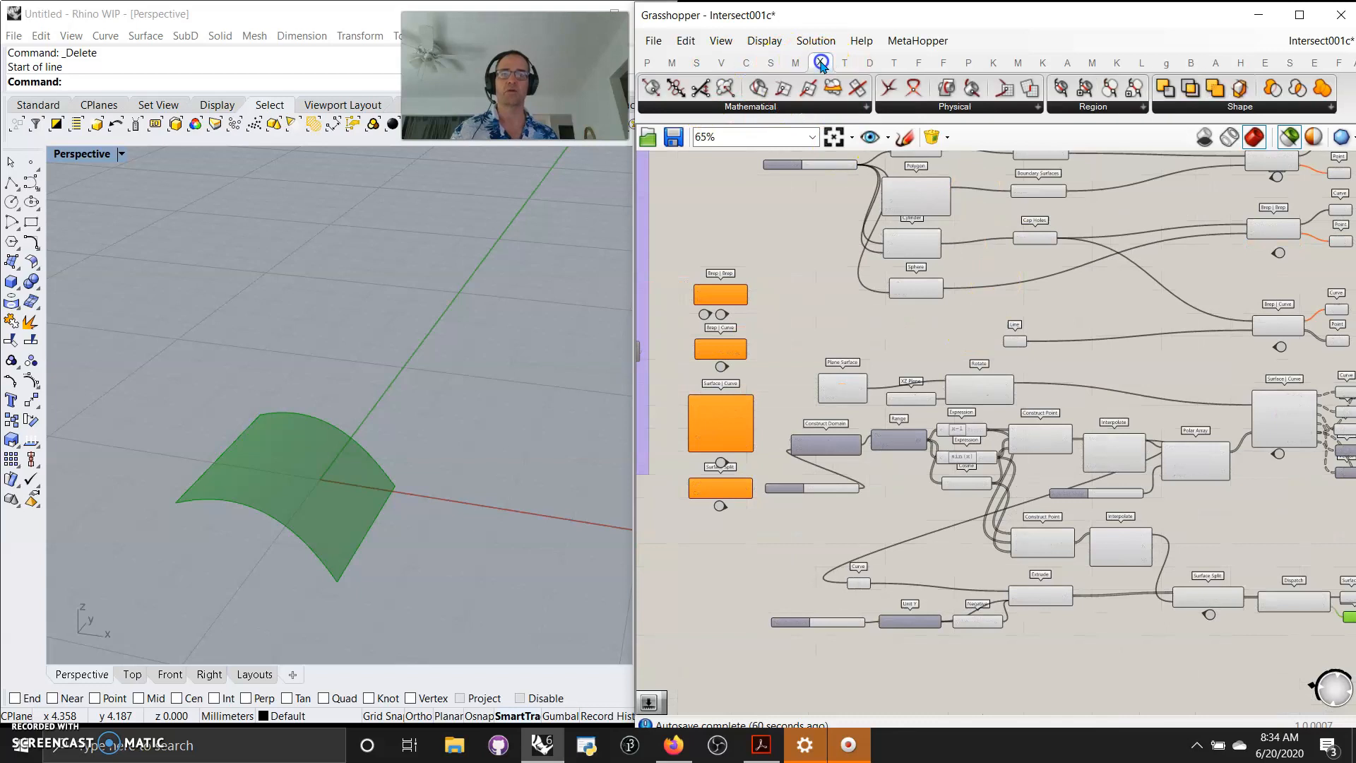
pyautogui.click(753, 107)
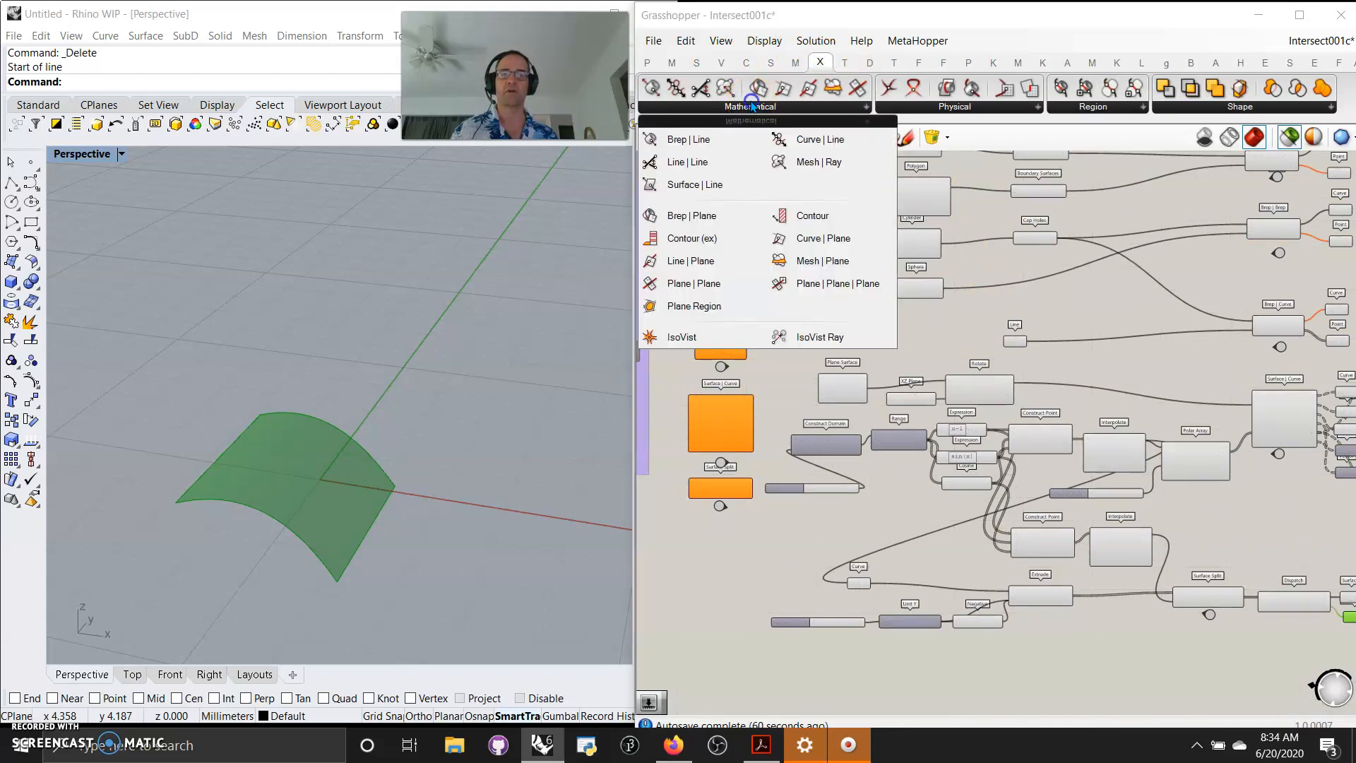
pyautogui.click(966, 108)
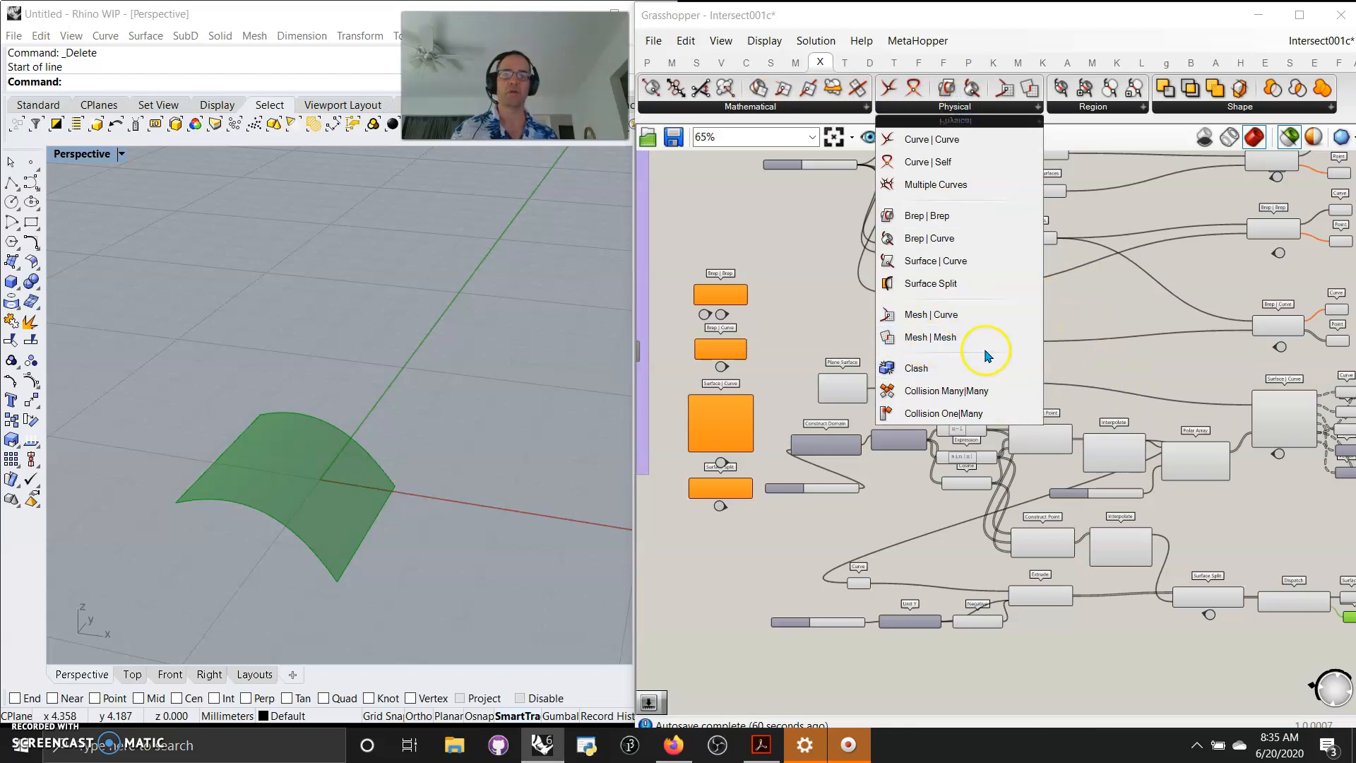
# Inspect the Mesh | Curve, Mesh | Mesh, Clash and Collision components placed in the index.
pyautogui.moveTo(1143, 369); pyautogui.dragTo(761, 377, button='right')
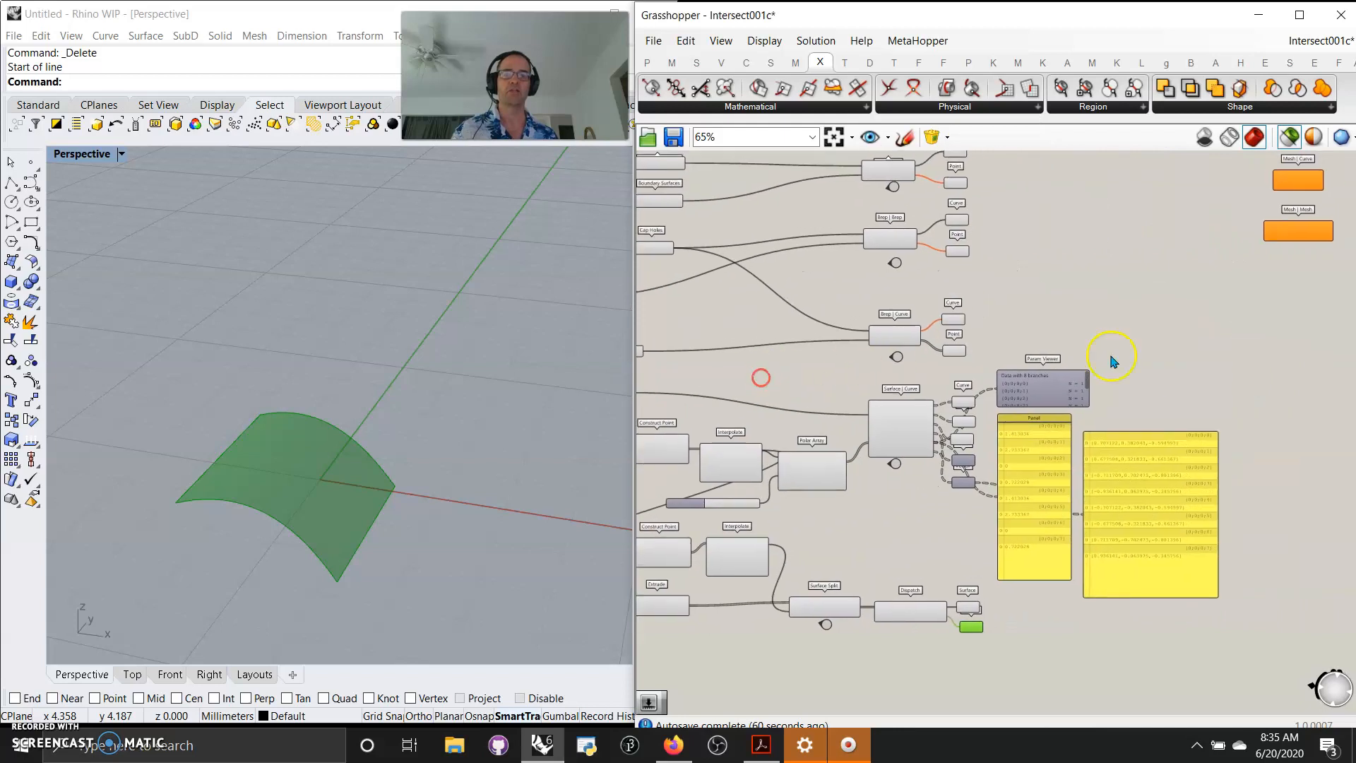
pyautogui.scroll(-3, 1154, 320)
pyautogui.moveTo(1204, 378); pyautogui.dragTo(878, 447, button='right')
pyautogui.scroll(5, 887, 387)
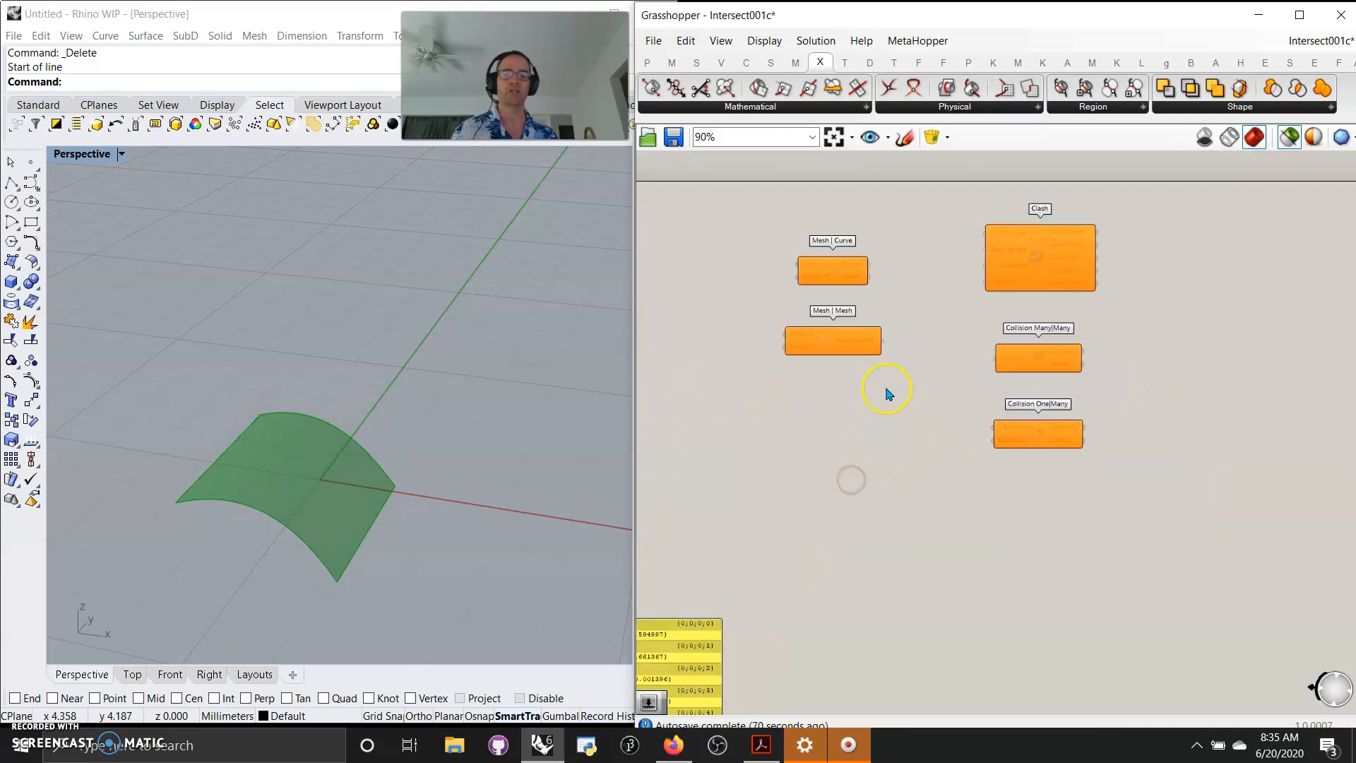
pyautogui.moveTo(898, 375); pyautogui.dragTo(975, 452, button='right')
pyautogui.scroll(1, 974, 451)
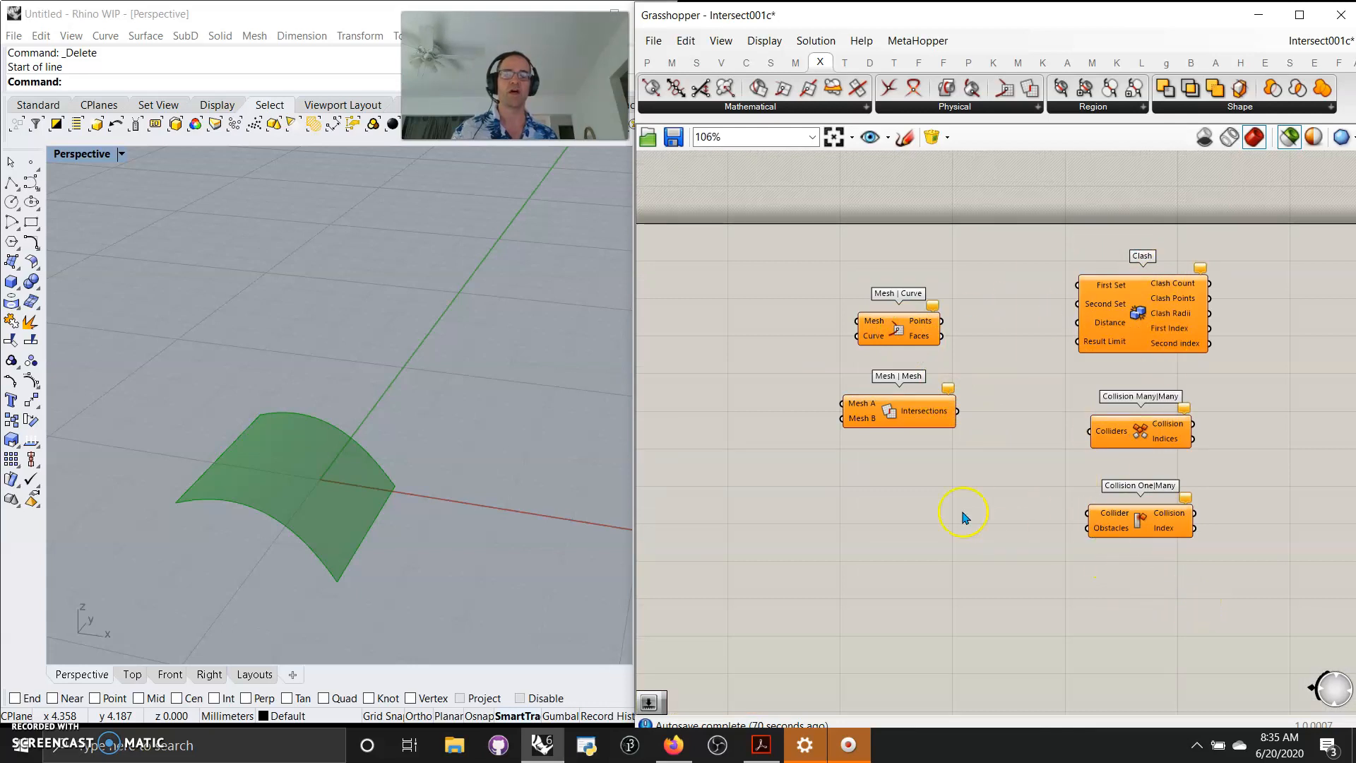
# Zoom out to show the whole definition with all its component groups.
pyautogui.moveTo(1193, 562); pyautogui.dragTo(872, 559)
pyautogui.moveTo(1014, 530); pyautogui.dragTo(1092, 262, button='right')
pyautogui.scroll(-4, 1087, 293)
pyautogui.moveTo(1070, 333); pyautogui.dragTo(1311, 443, button='right')
pyautogui.moveTo(829, 448); pyautogui.dragTo(967, 453, button='right')
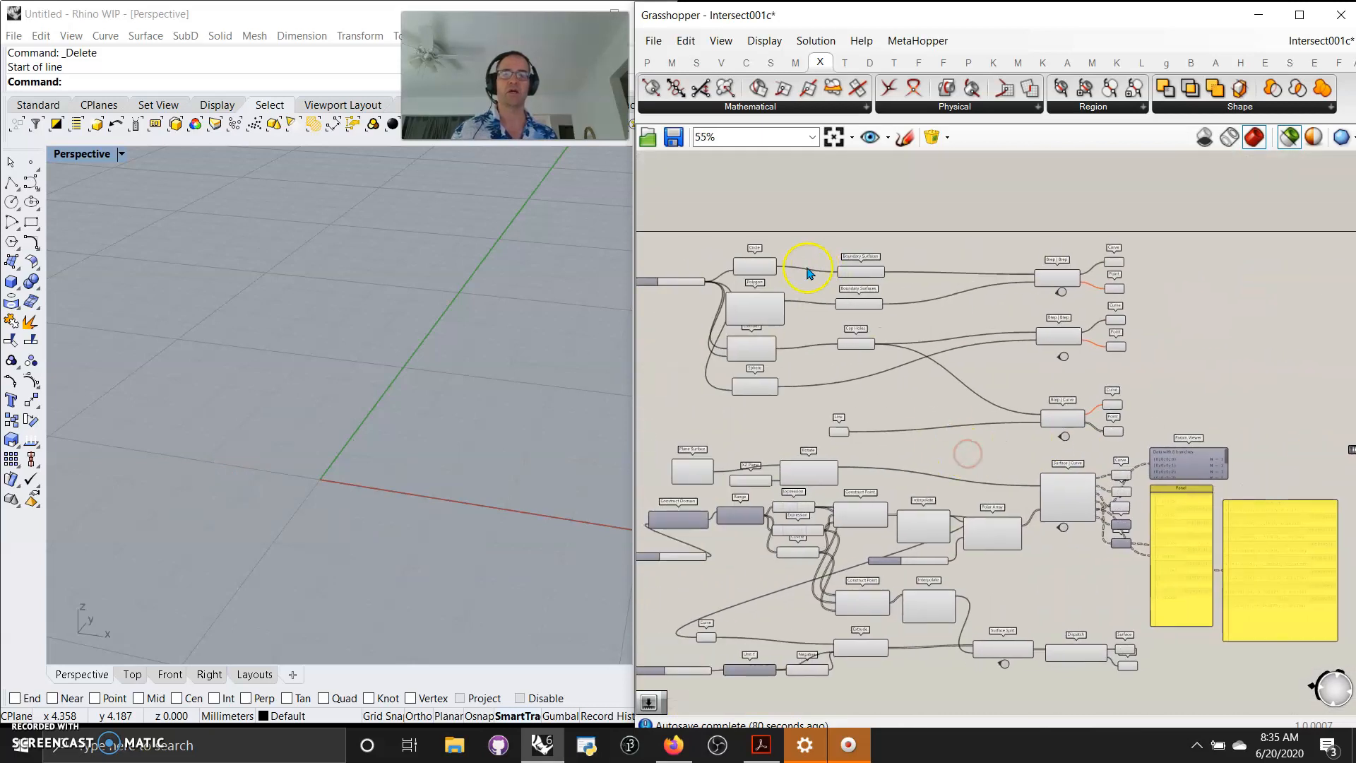
pyautogui.click(831, 136)
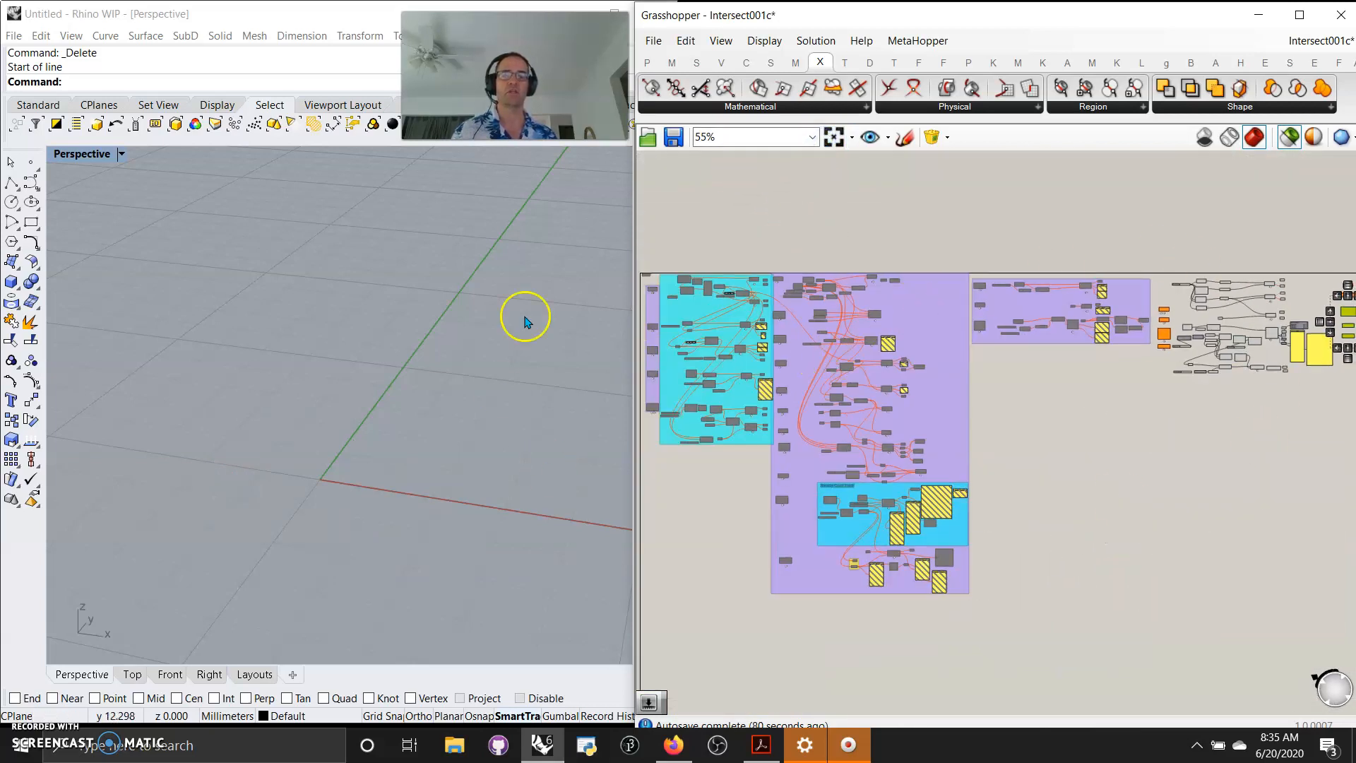